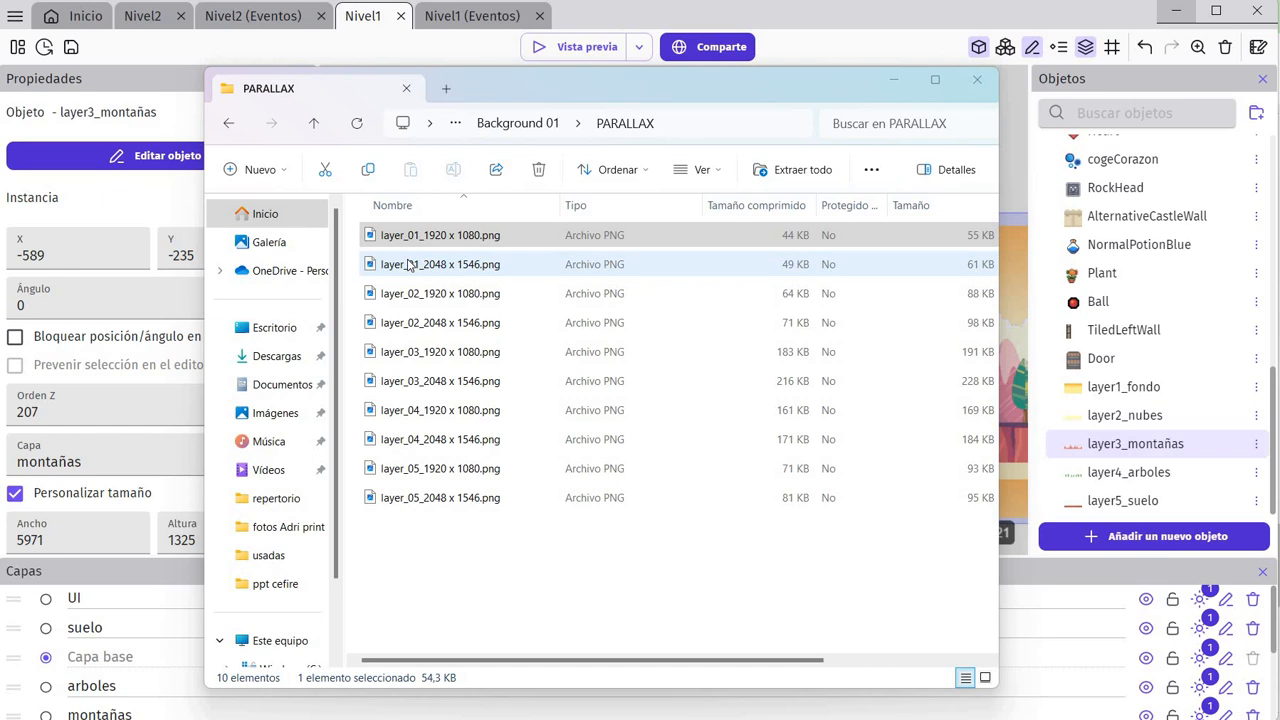
- View the 1920 x 1080 parallax images in the PARALLAX folder one by one, from layer_05 back to layer_01
{"action": "left_click", "coordinate": [481, 236]}
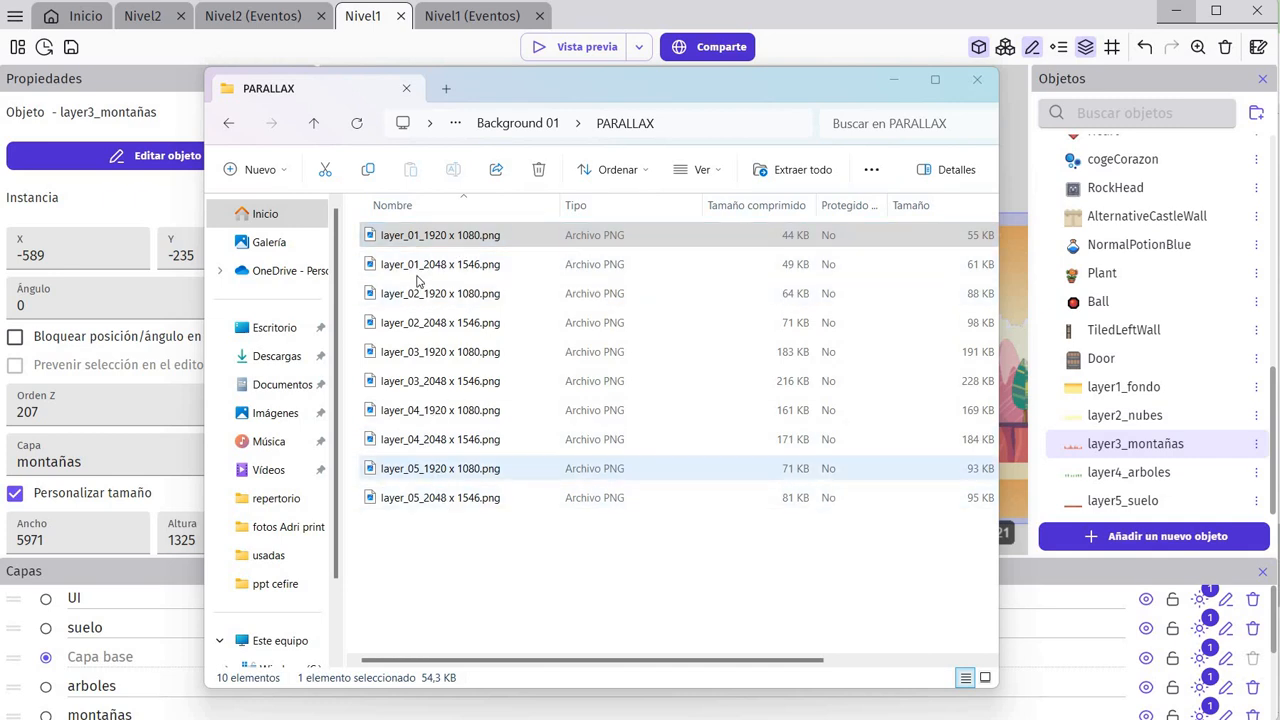
{"action": "double_click", "coordinate": [422, 470]}
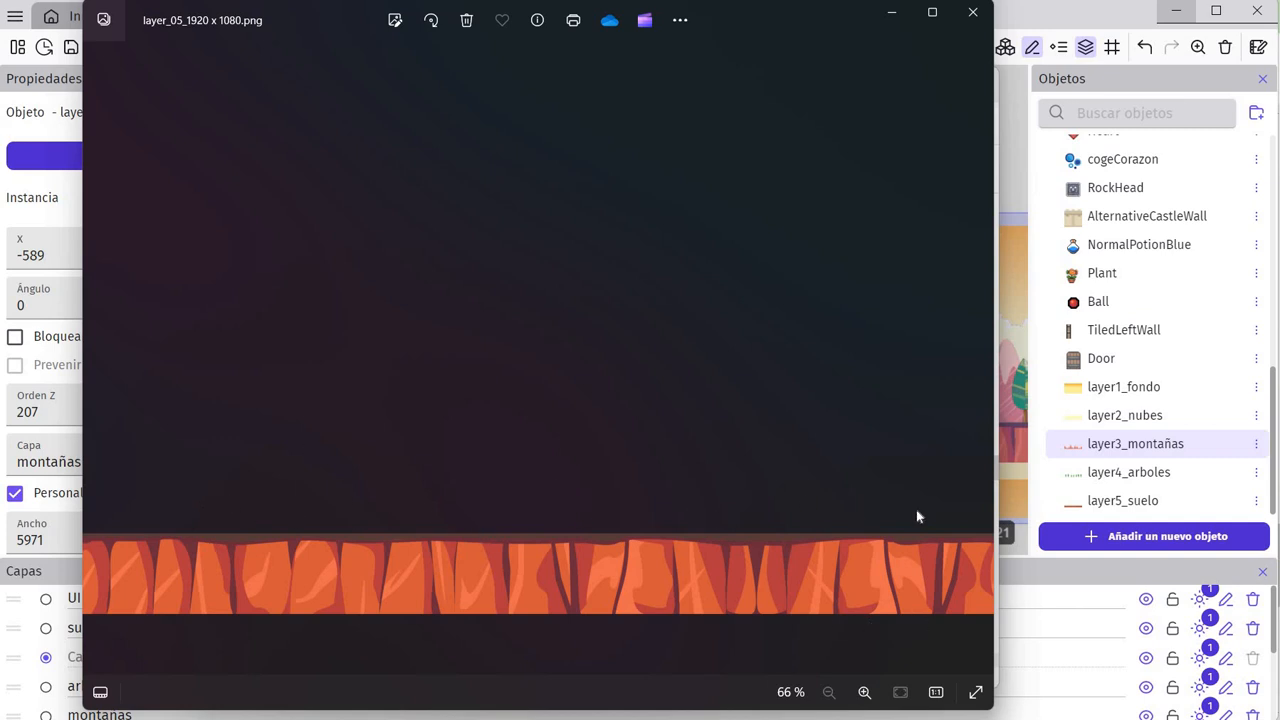
{"action": "left_click", "coordinate": [972, 12]}
{"action": "double_click", "coordinate": [428, 410]}
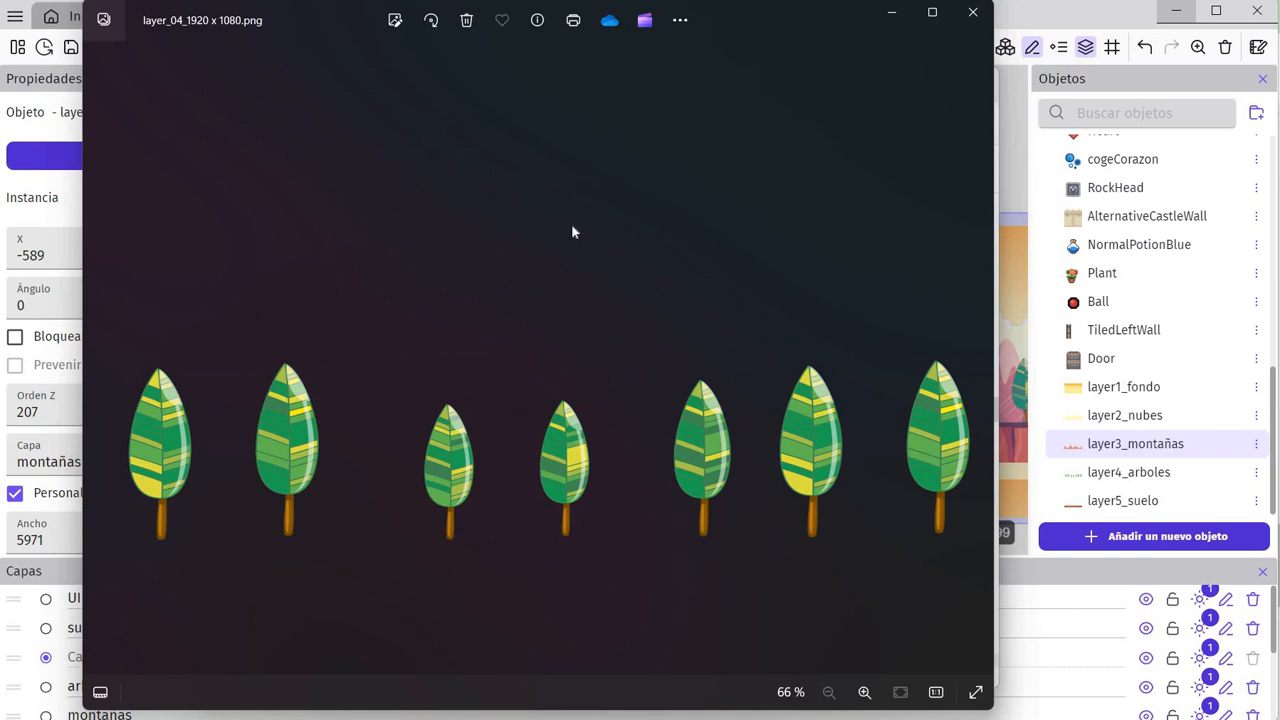
{"action": "left_click", "coordinate": [972, 12]}
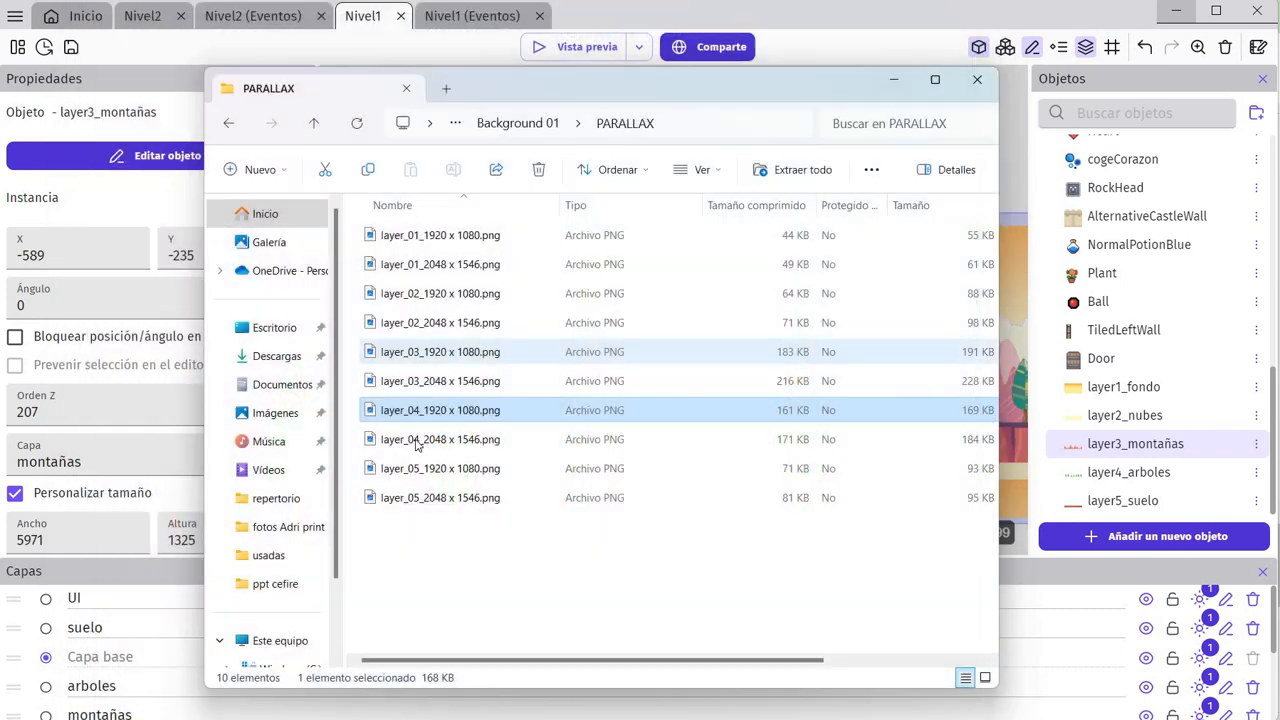
{"action": "double_click", "coordinate": [433, 354]}
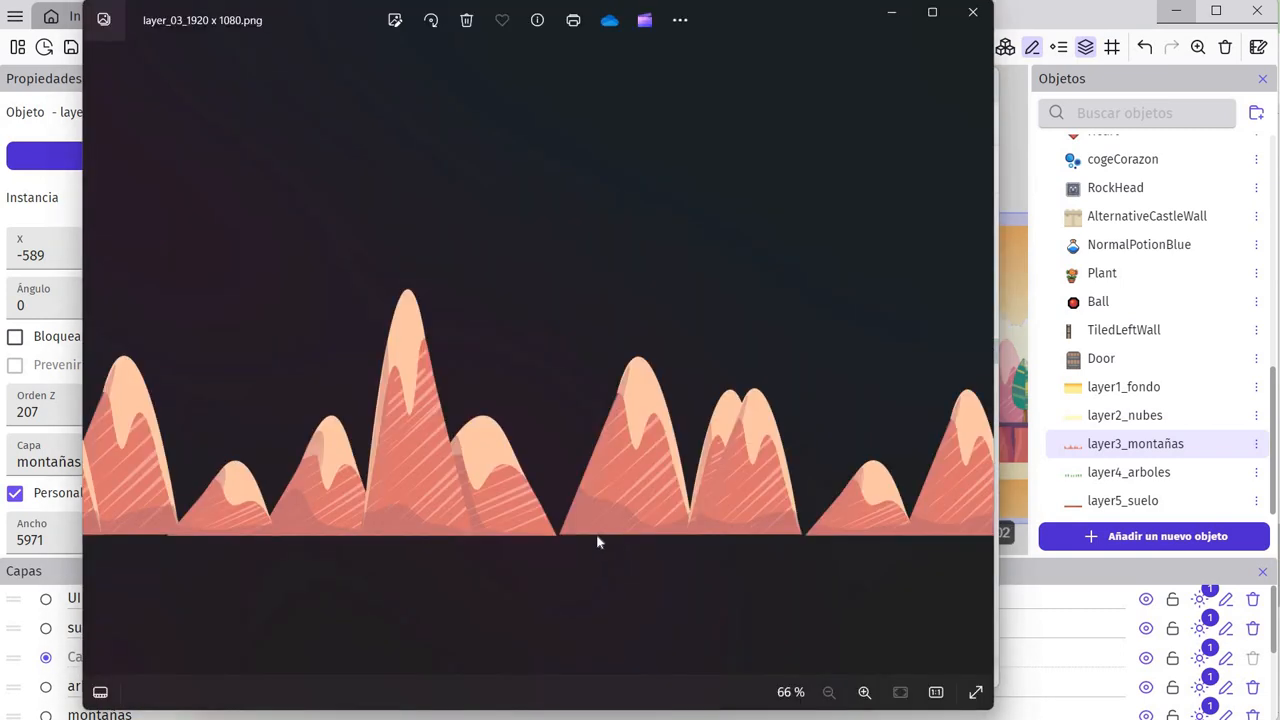
{"action": "left_click", "coordinate": [972, 12]}
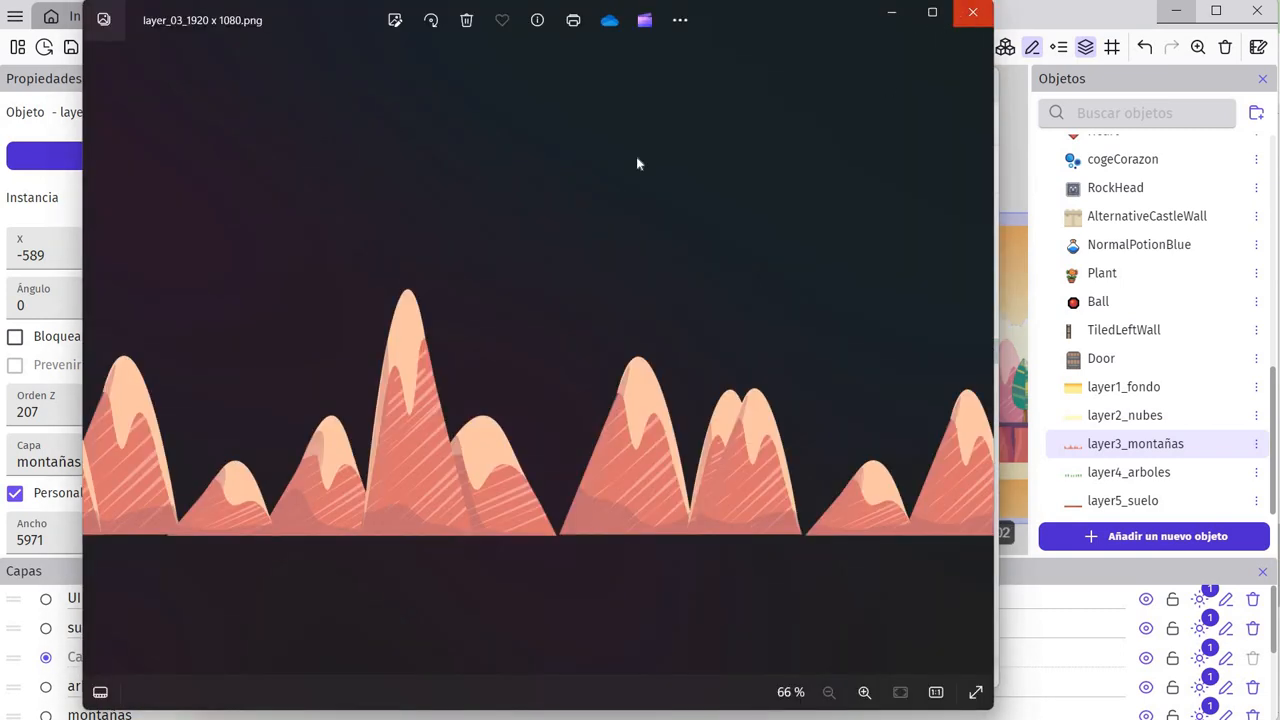
{"action": "double_click", "coordinate": [437, 294]}
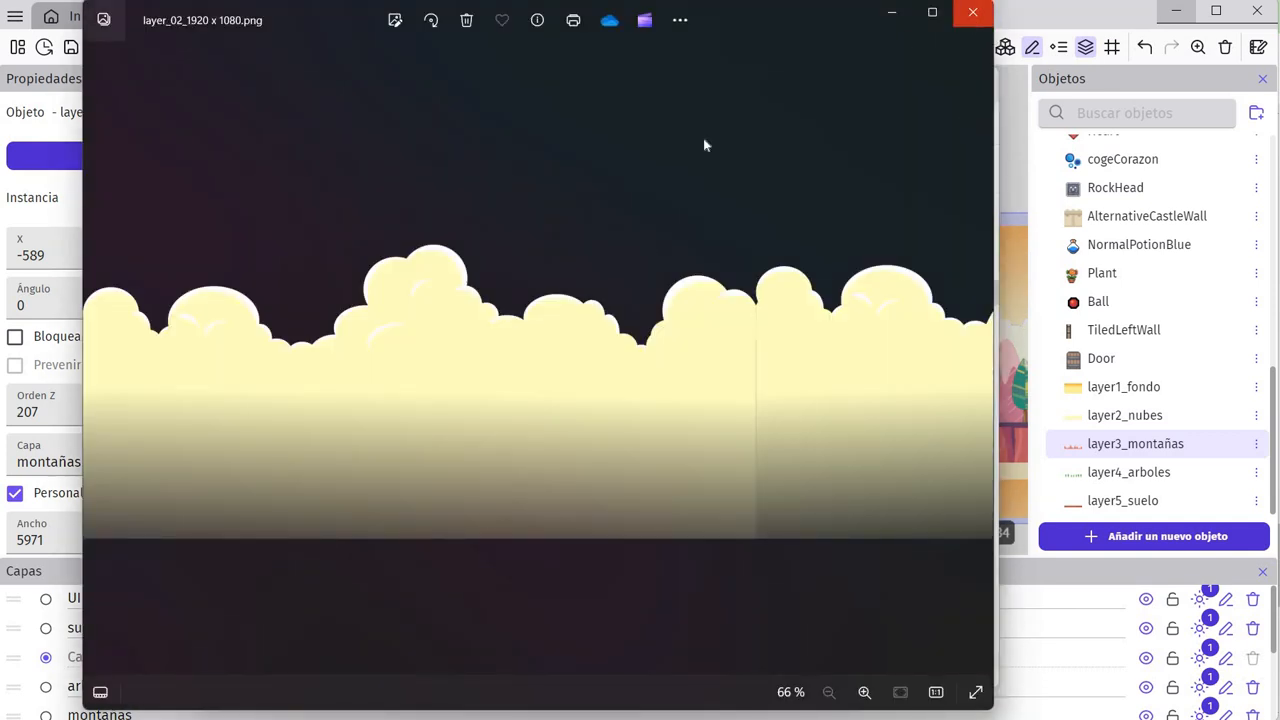
{"action": "left_click", "coordinate": [971, 12]}
{"action": "double_click", "coordinate": [427, 237]}
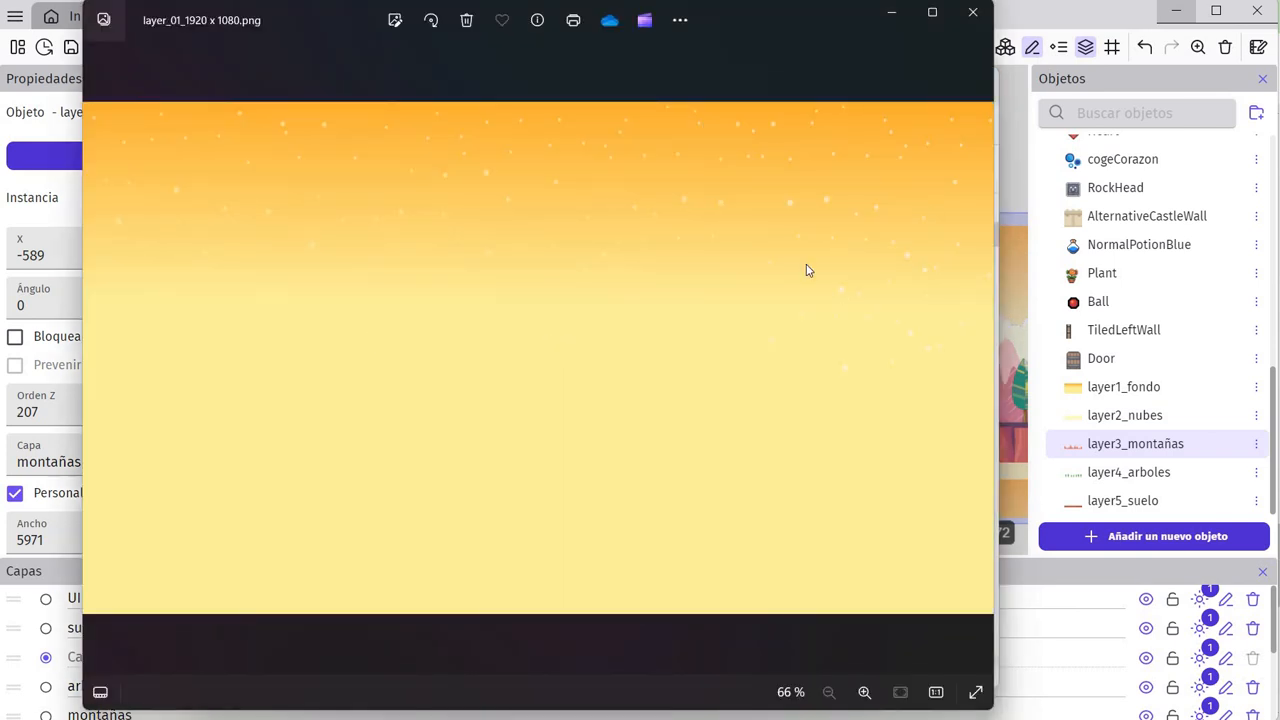
{"action": "left_click", "coordinate": [972, 20]}
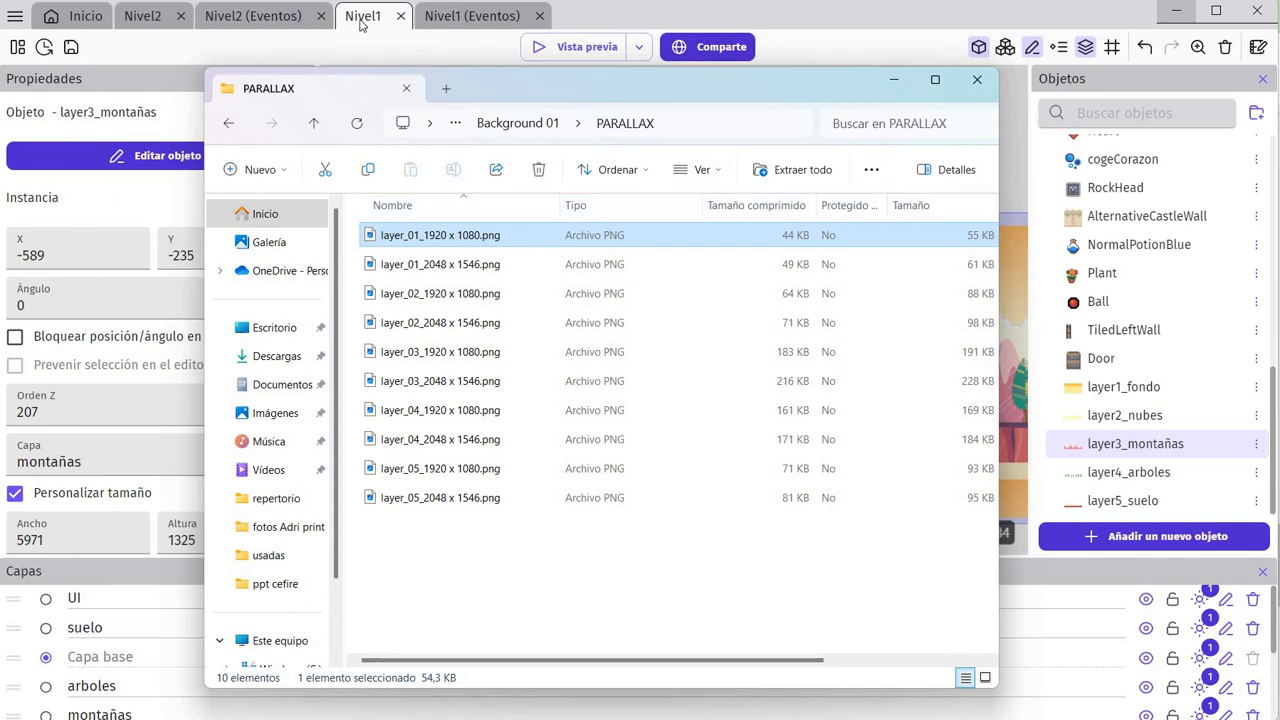
- Return to the Nivel1 scene in GDevelop, add a new Mosaico object from scratch and view its image source options without choosing one
{"action": "left_click", "coordinate": [1192, 446]}
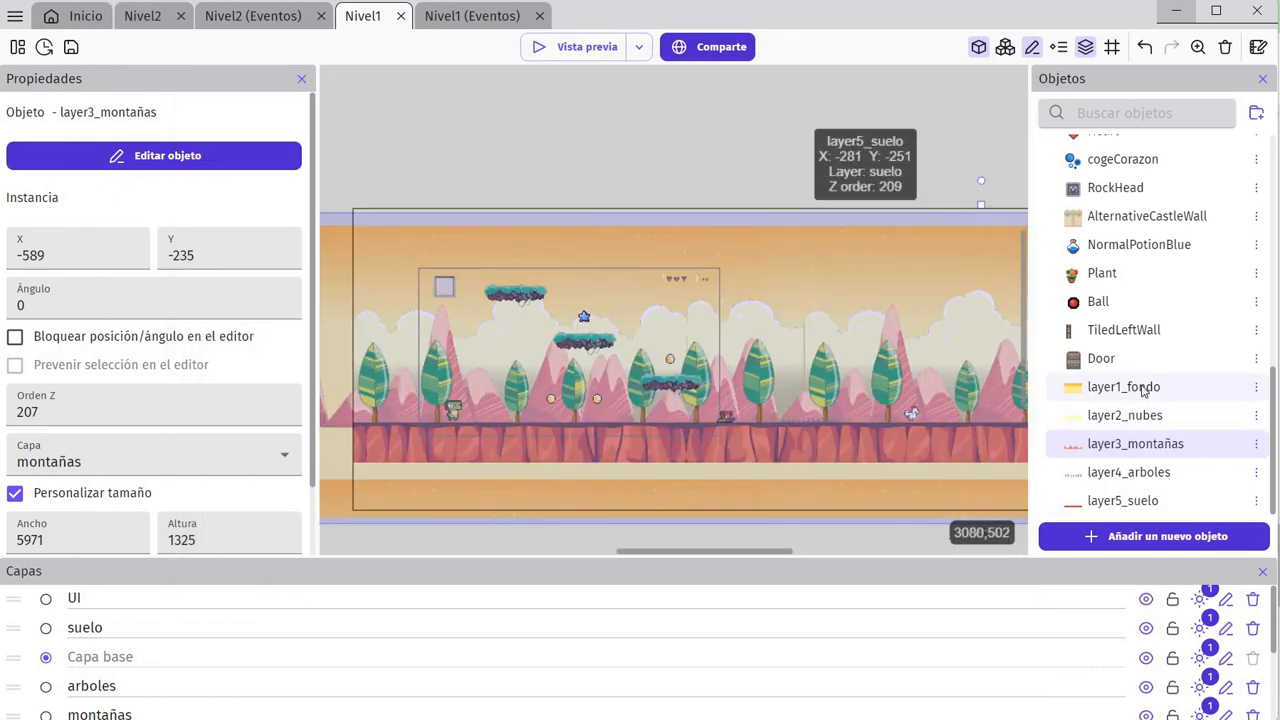
{"action": "left_click", "coordinate": [1185, 537]}
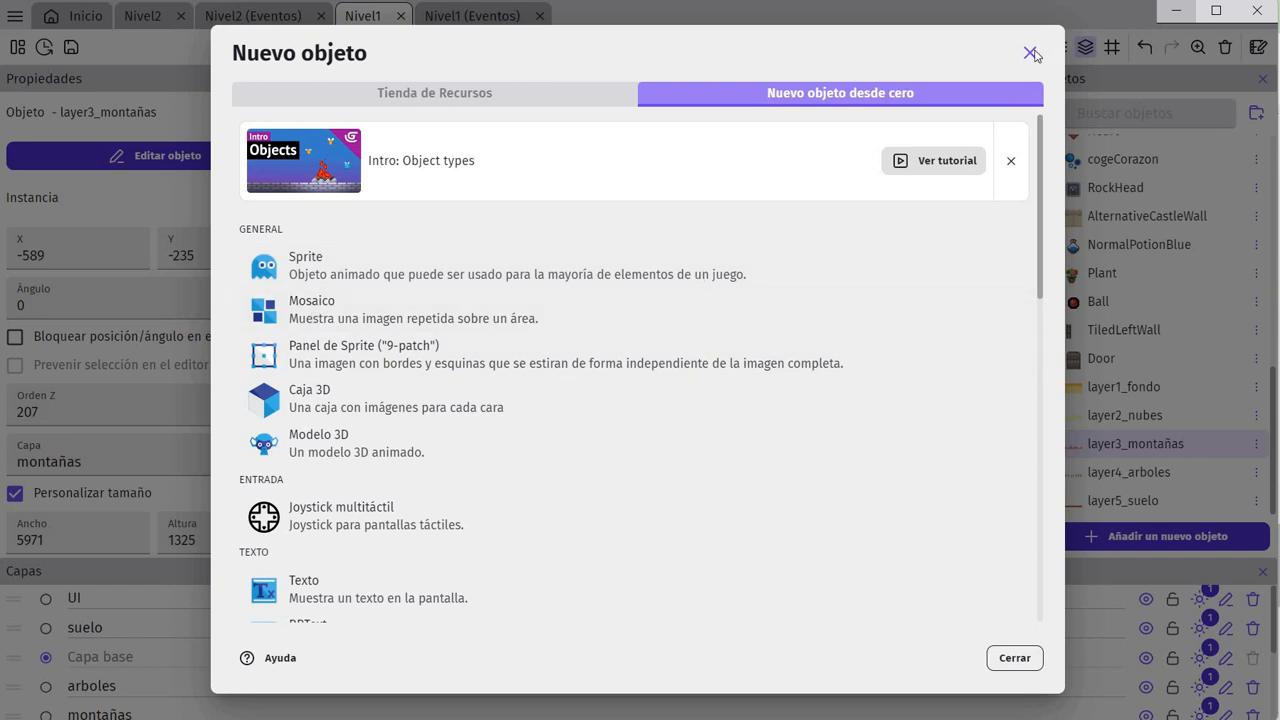
{"action": "left_click", "coordinate": [318, 313]}
{"action": "left_click", "coordinate": [474, 247]}
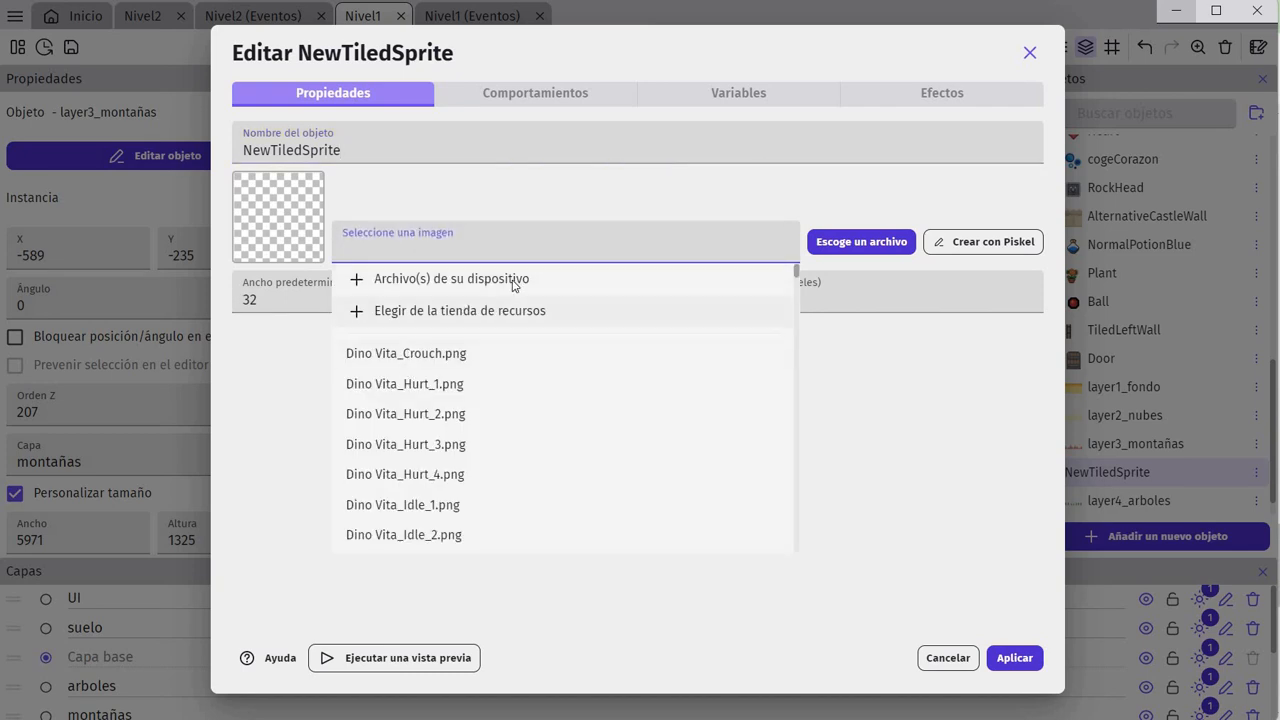
{"action": "left_click", "coordinate": [880, 358]}
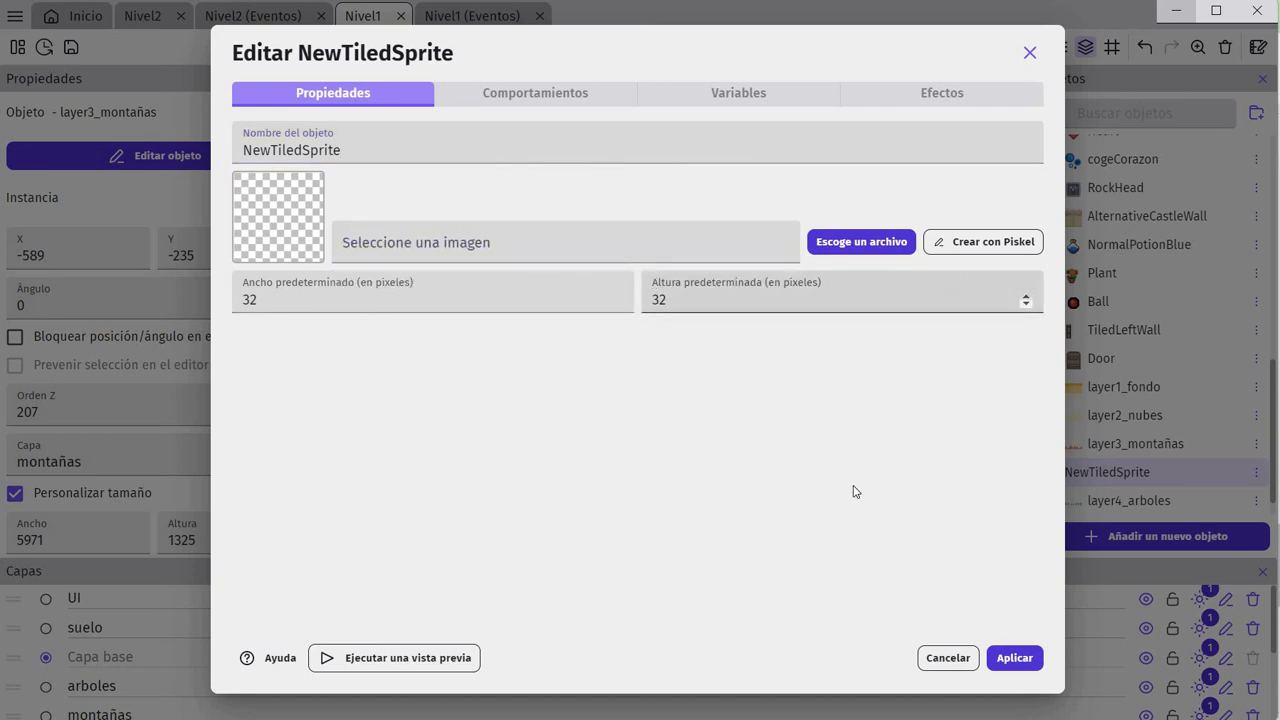
{"action": "left_click", "coordinate": [1030, 54]}
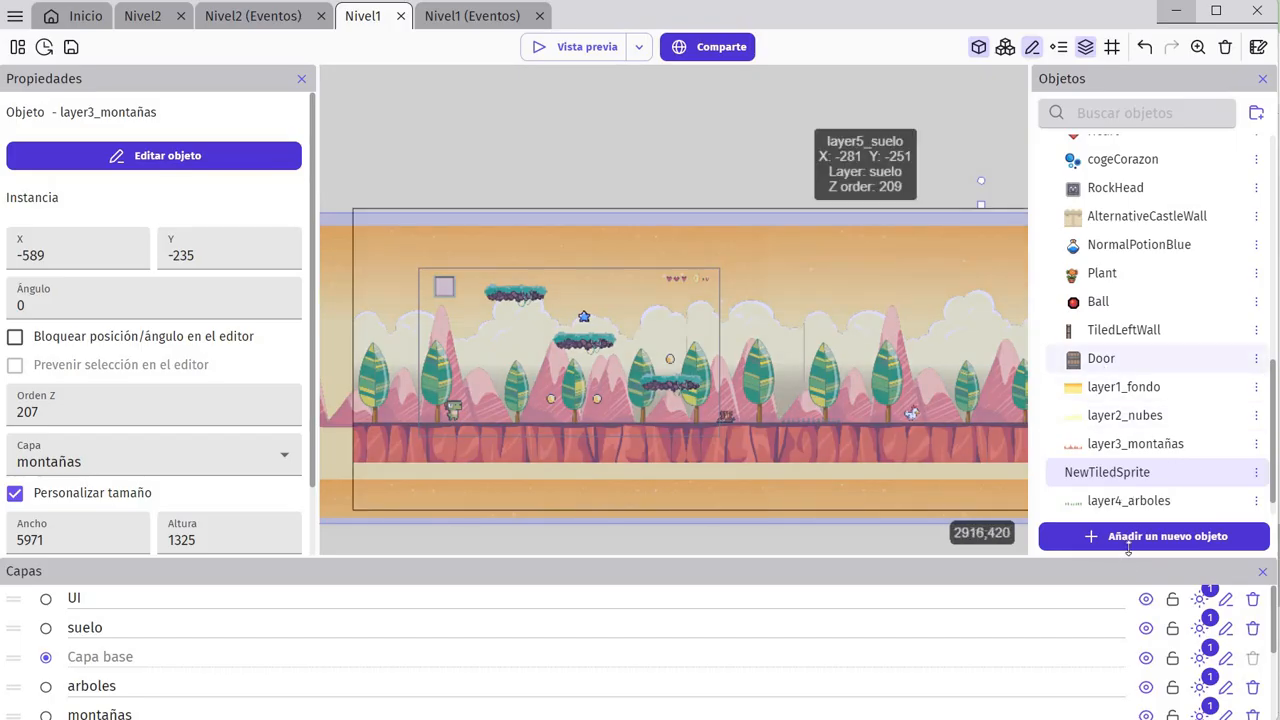
- Delete the NewTiledSprite object from the Nivel1 scene
{"action": "left_click", "coordinate": [1256, 472]}
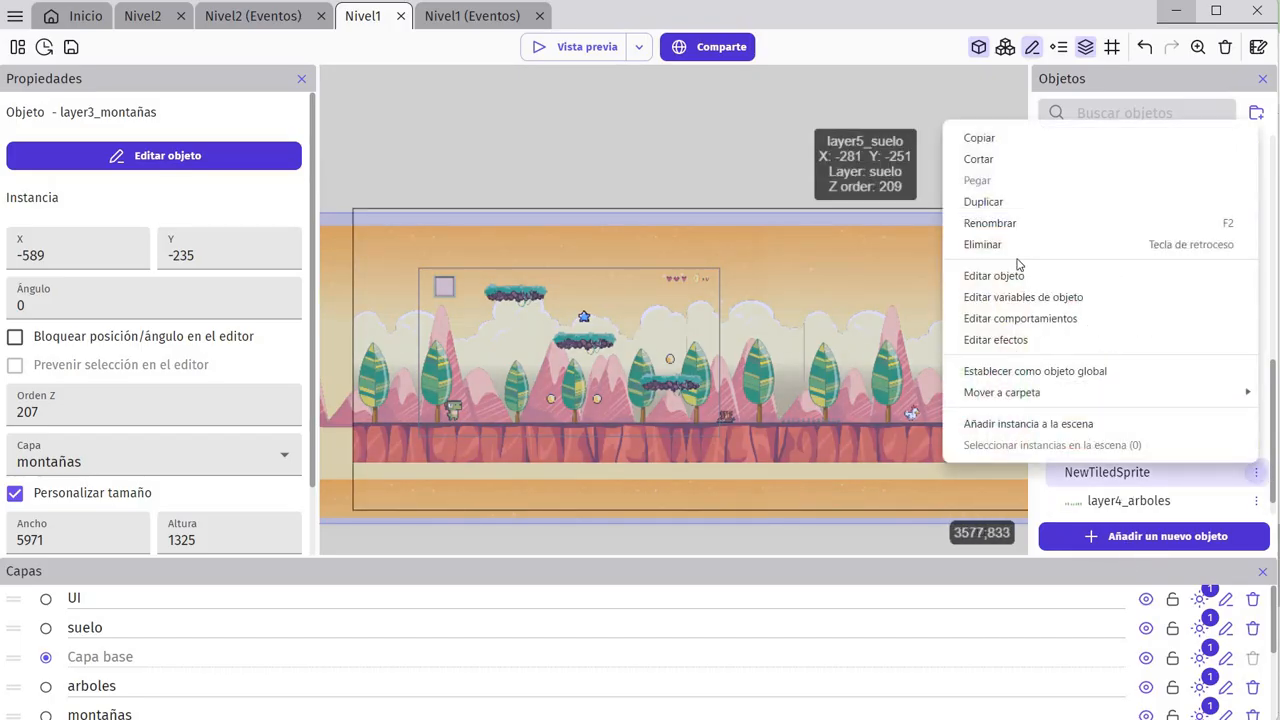
{"action": "left_click", "coordinate": [1015, 247]}
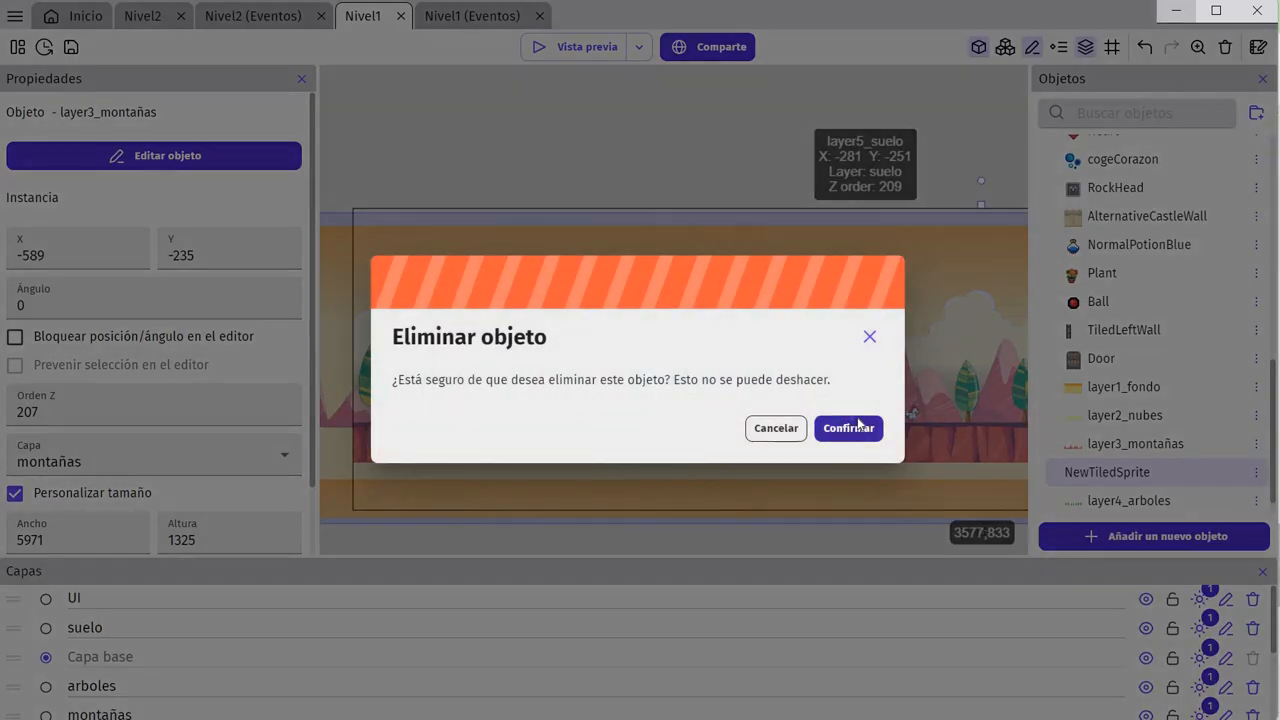
{"action": "left_click", "coordinate": [850, 428]}
{"action": "left_click", "coordinate": [646, 374]}
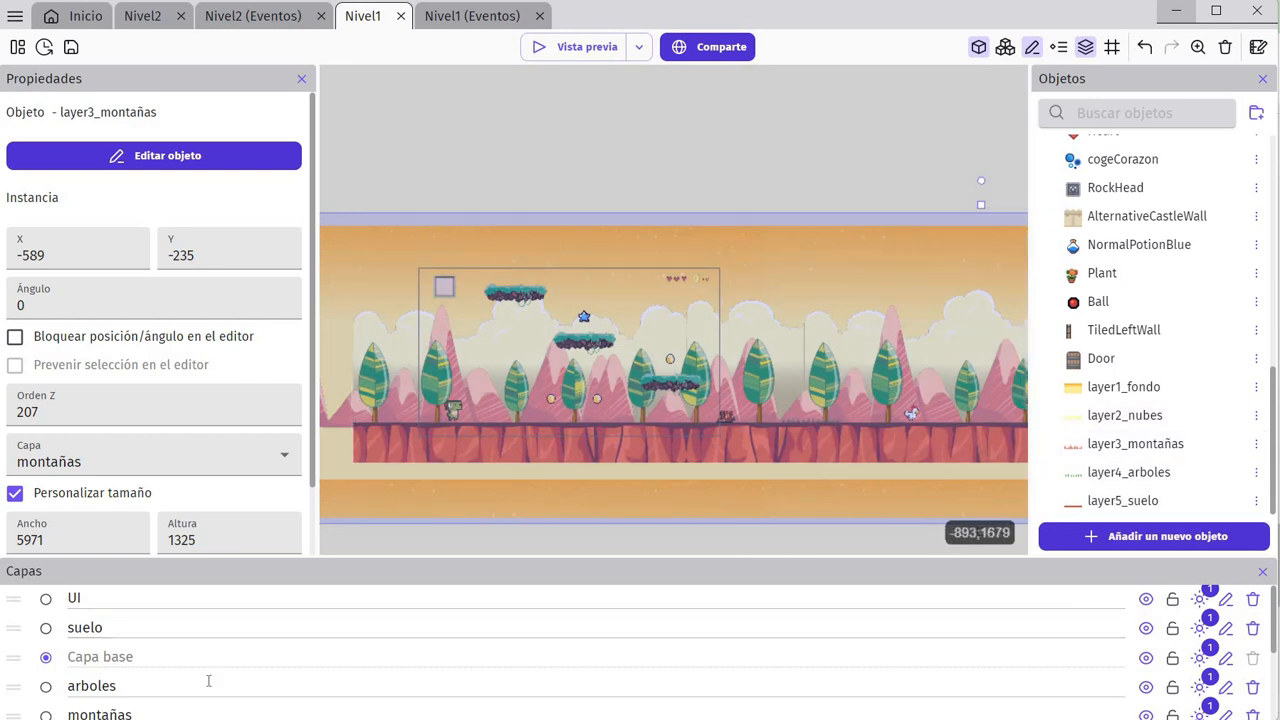
- Examine the order of the Nivel1 layers and inspect which layer the layer5_suelo ground instance is assigned to
{"action": "scroll", "coordinate": [210, 682], "scroll_direction": "down", "scroll_amount": 3}
{"action": "scroll", "coordinate": [179, 634], "scroll_direction": "up", "scroll_amount": 3}
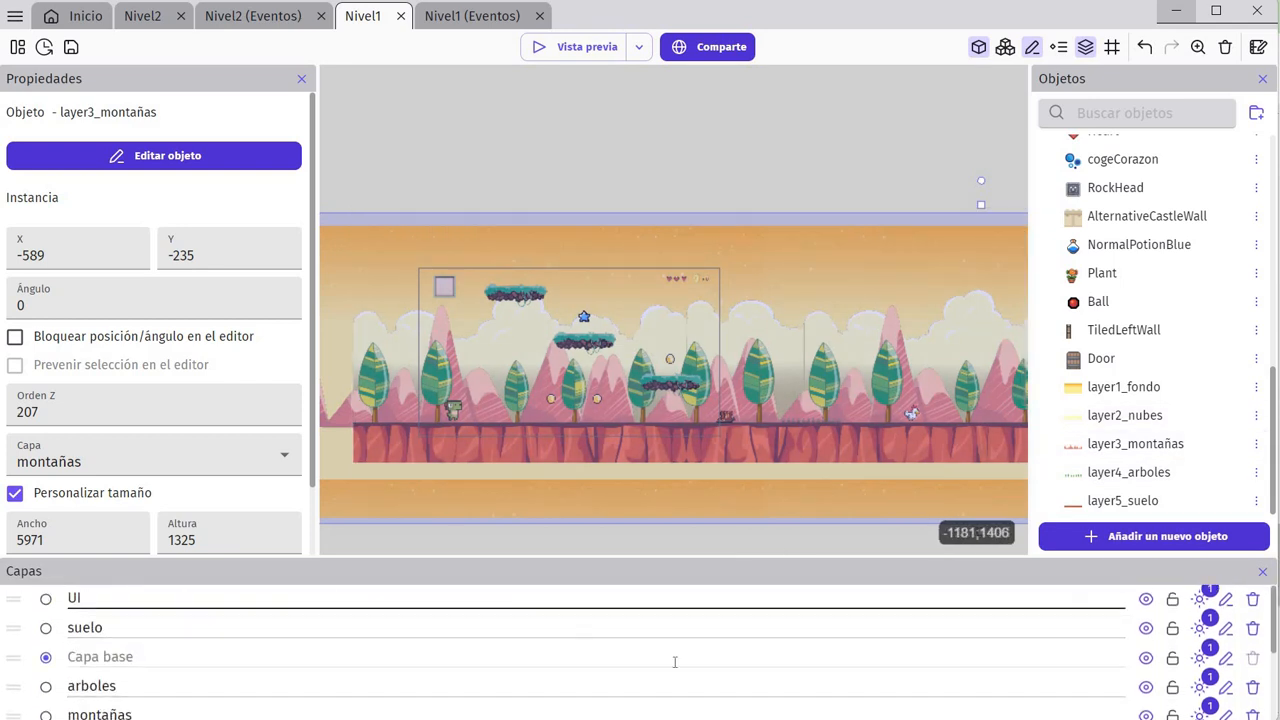
{"action": "scroll", "coordinate": [1000, 703], "scroll_direction": "down", "scroll_amount": 1}
{"action": "scroll", "coordinate": [1000, 703], "scroll_direction": "down", "scroll_amount": 2}
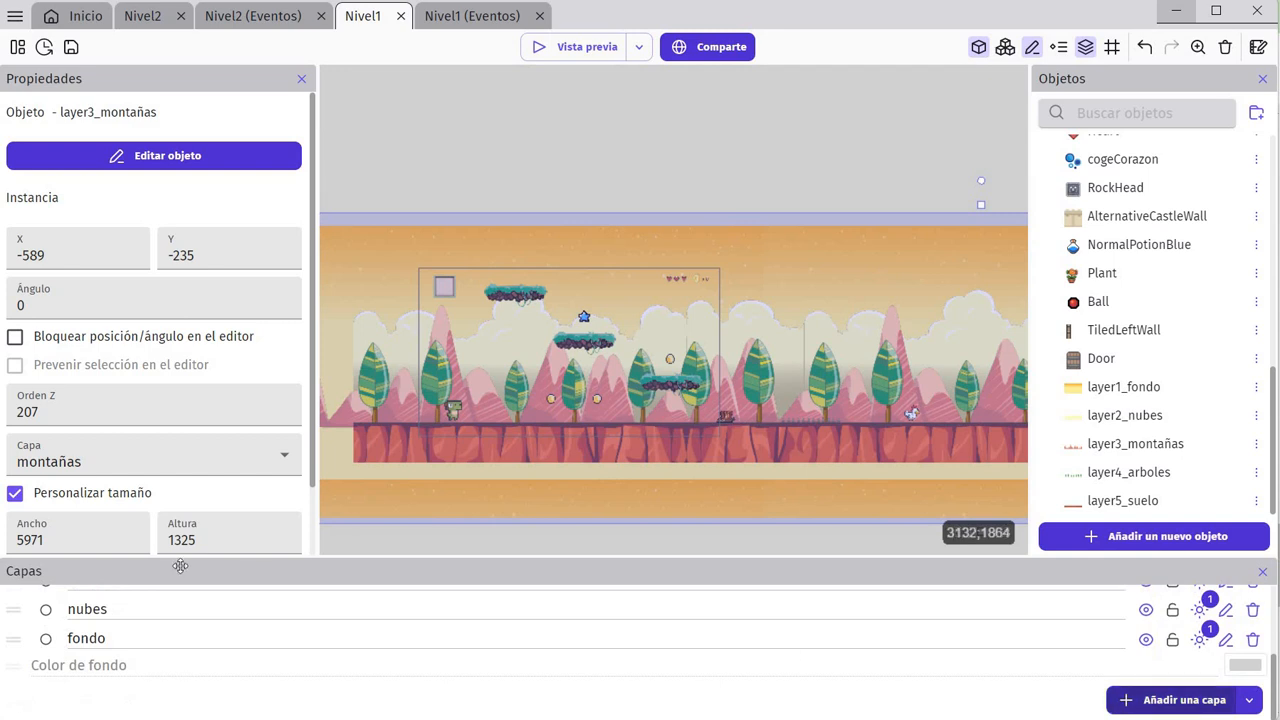
{"action": "scroll", "coordinate": [120, 625], "scroll_direction": "up", "scroll_amount": 3}
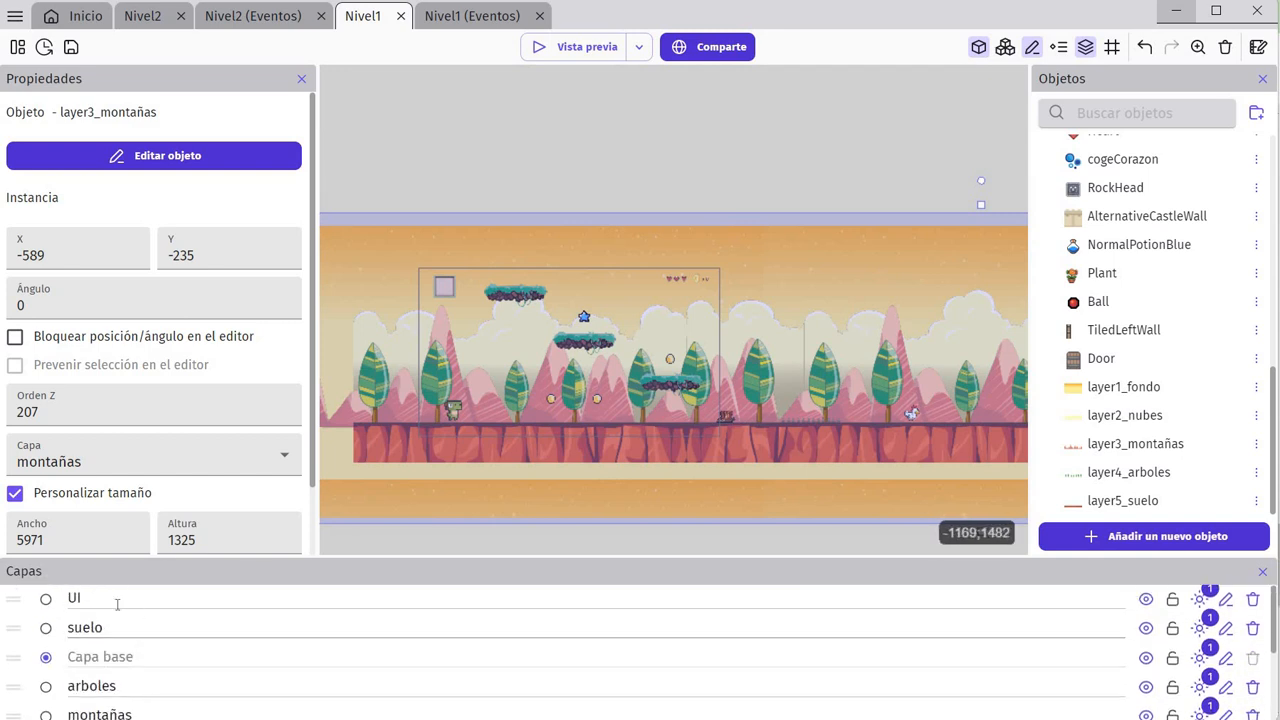
{"action": "left_click_drag", "start_coordinate": [104, 631], "coordinate": [50, 629]}
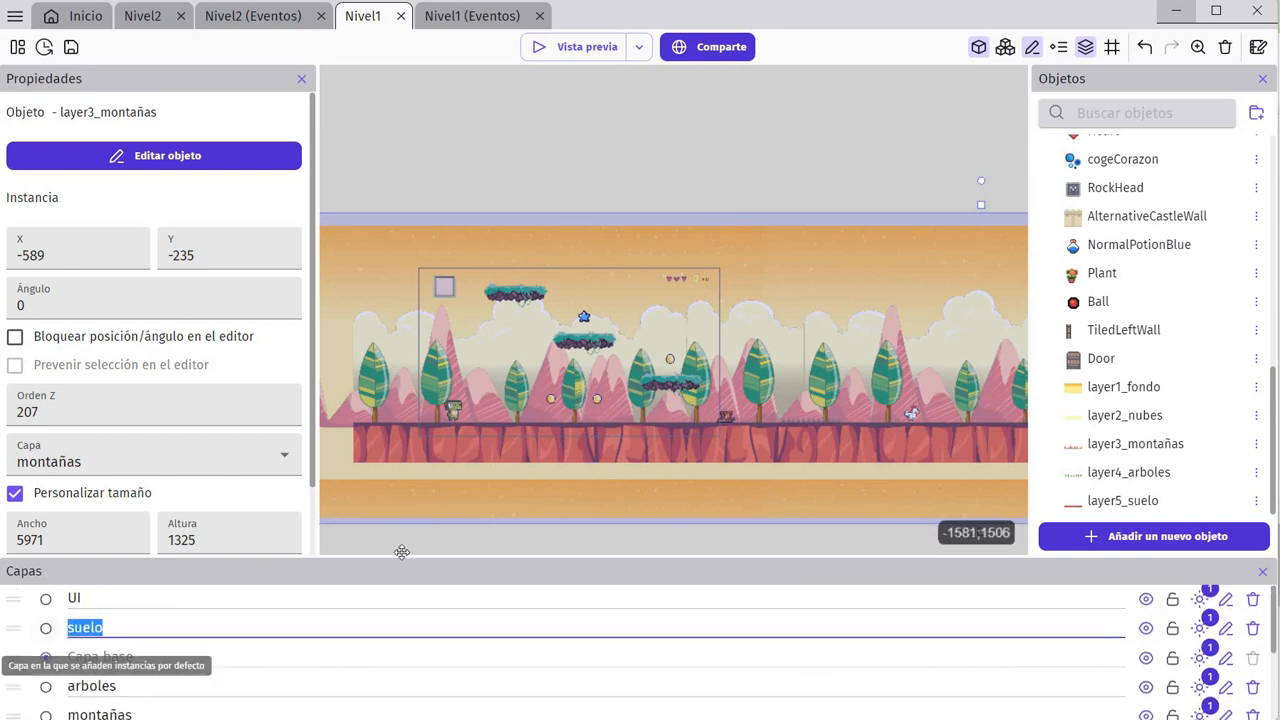
{"action": "left_click", "coordinate": [379, 452]}
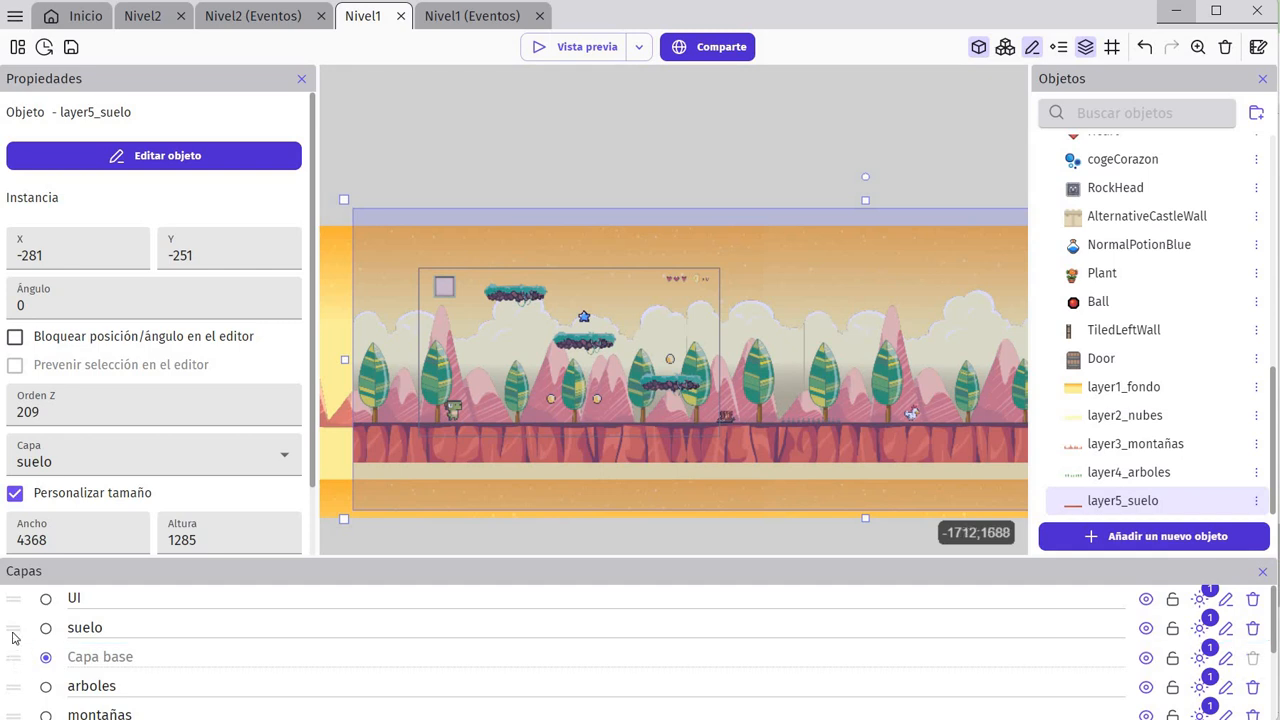
{"action": "left_click_drag", "start_coordinate": [21, 668], "coordinate": [28, 632]}
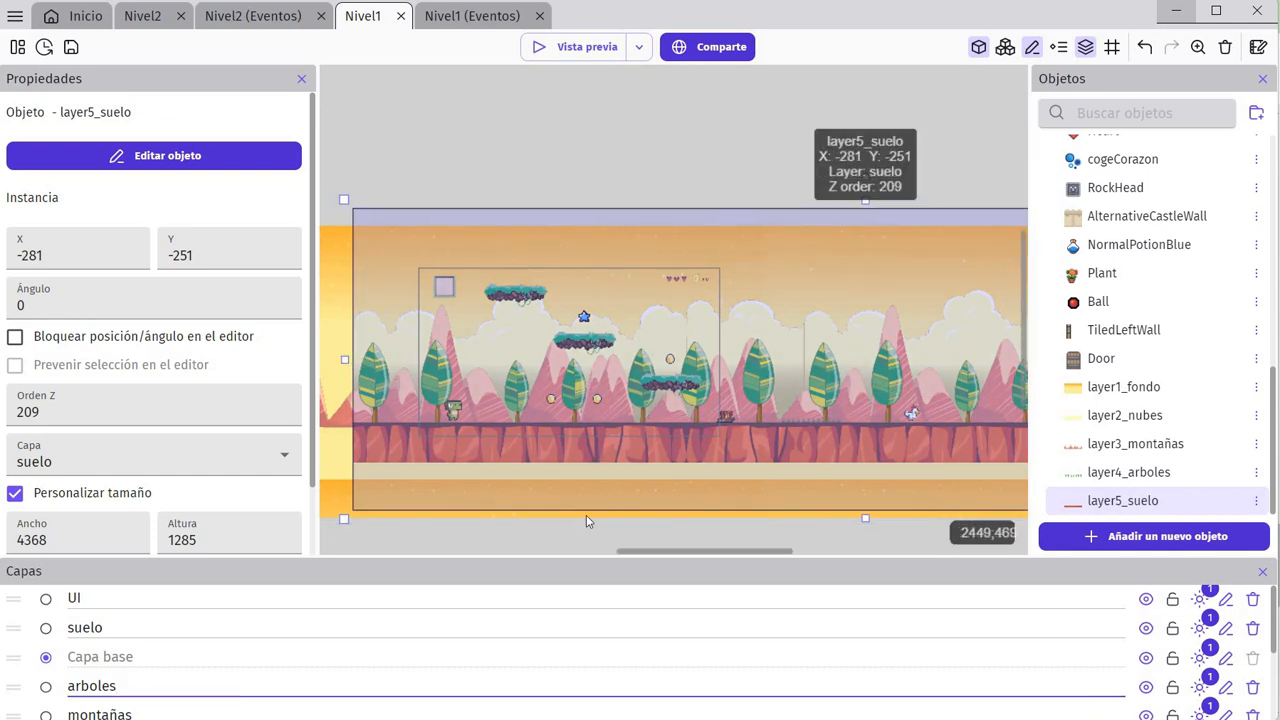
- Review the background layers behind Capa base: arboles, montañas, nubes and fondo
{"action": "scroll", "coordinate": [170, 629], "scroll_direction": "down", "scroll_amount": 3}
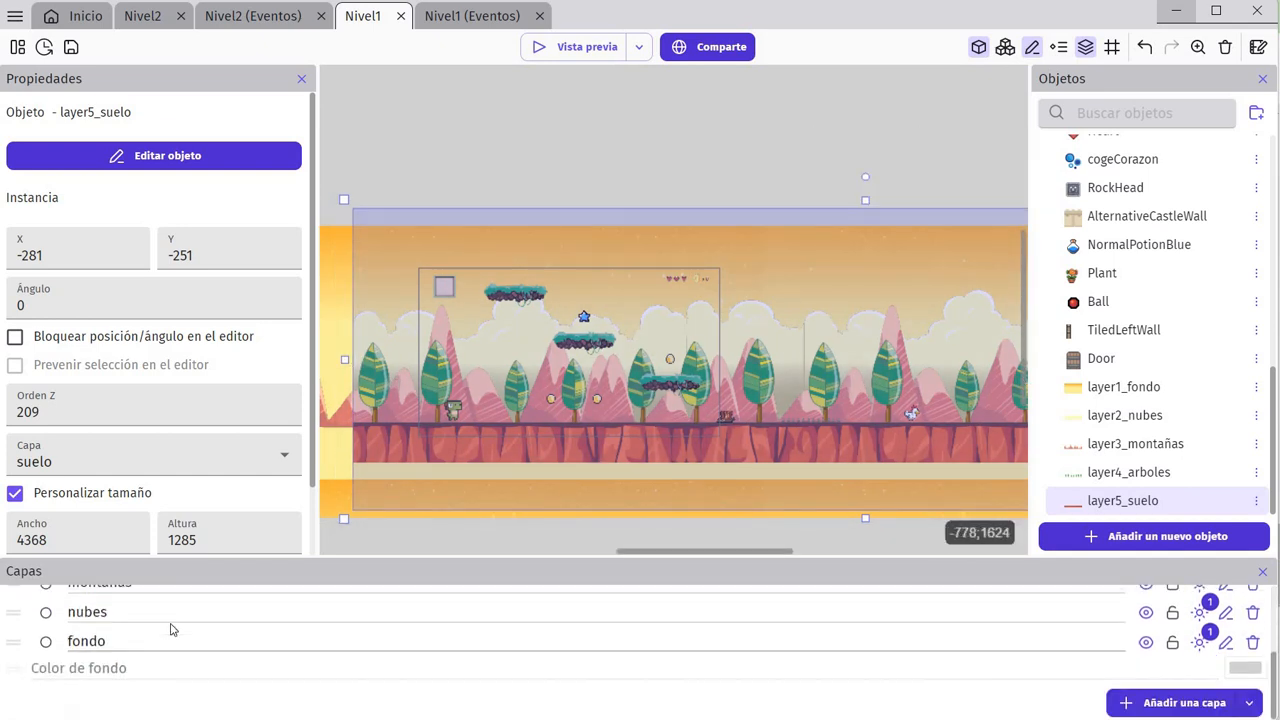
{"action": "scroll", "coordinate": [150, 625], "scroll_direction": "up", "scroll_amount": 3}
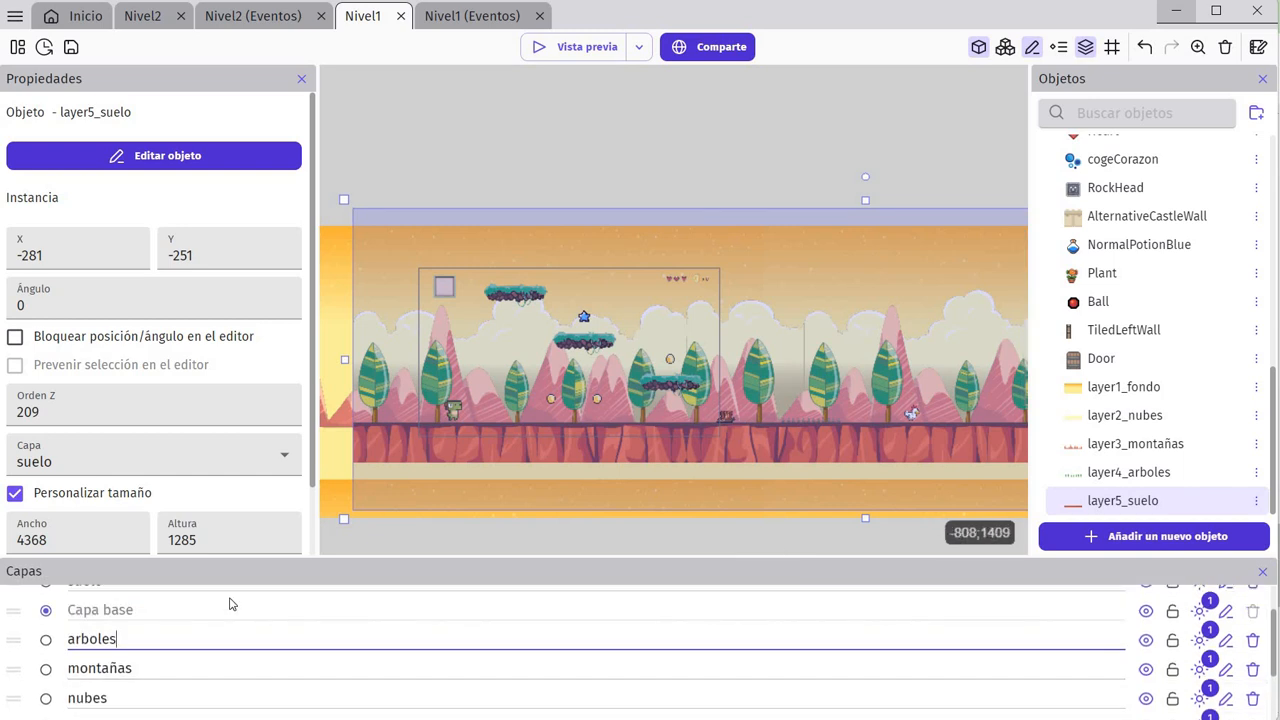
{"action": "left_click", "coordinate": [158, 667]}
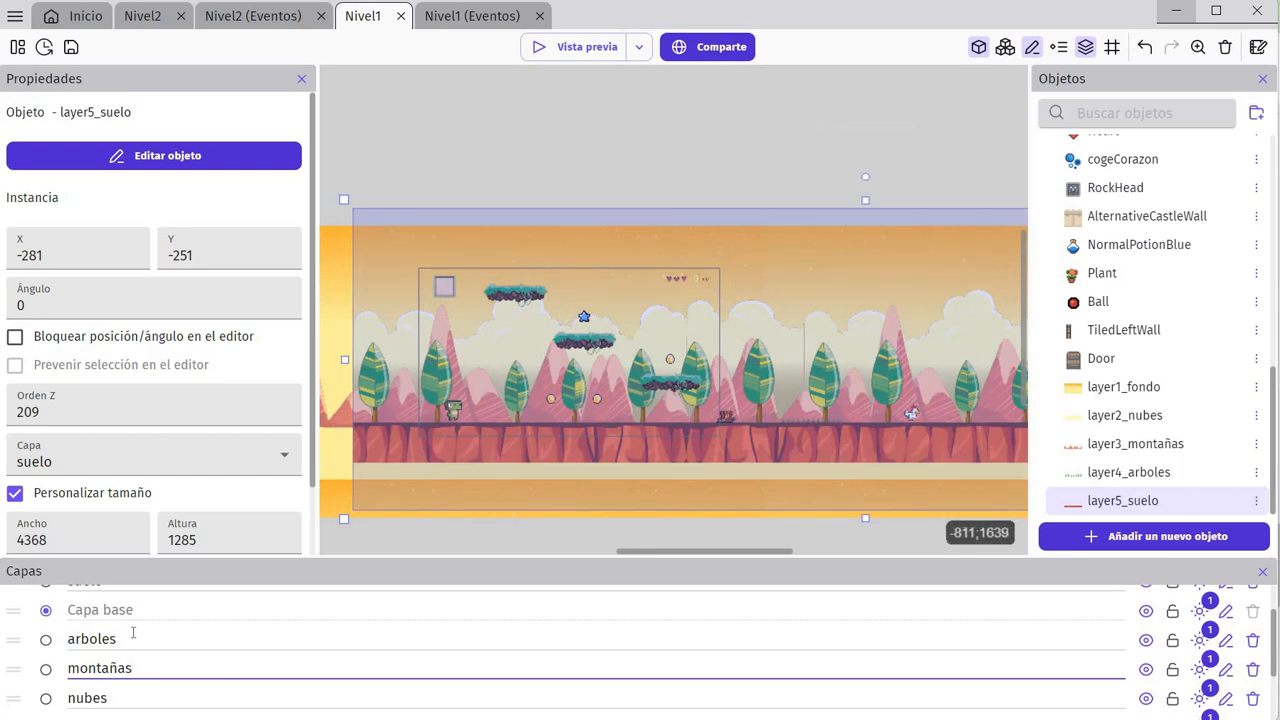
{"action": "left_click", "coordinate": [184, 694]}
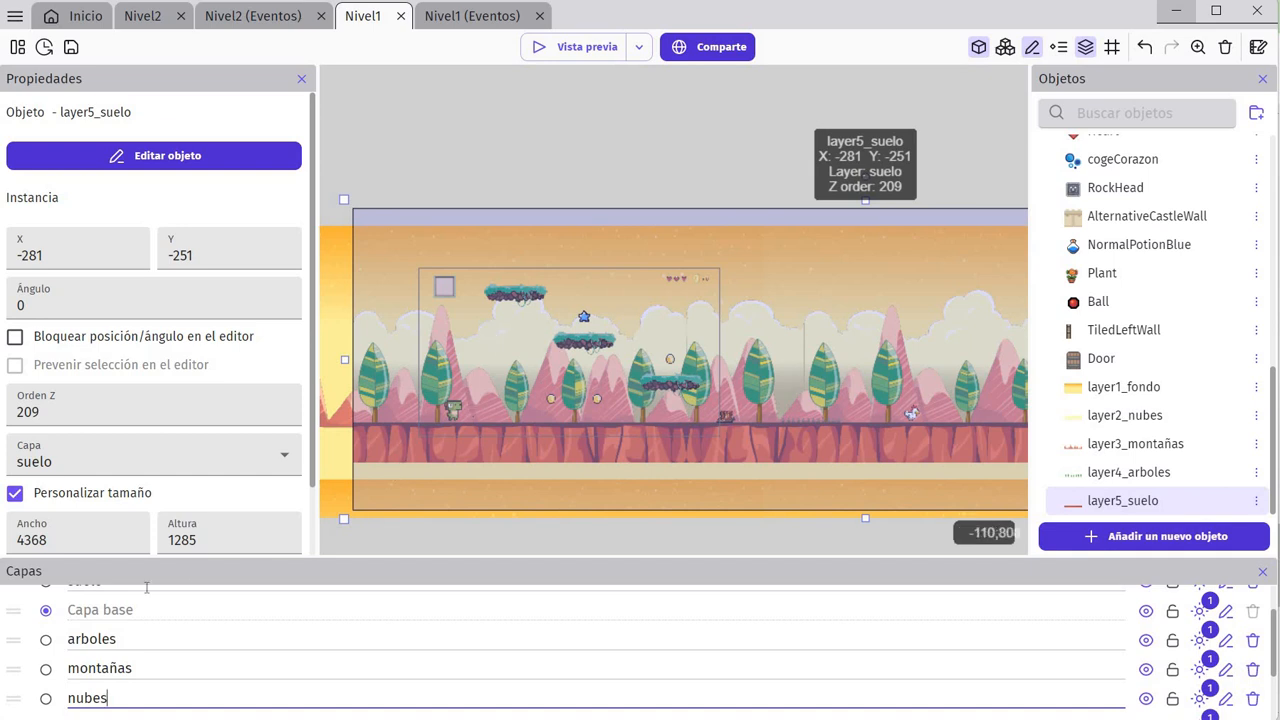
{"action": "scroll", "coordinate": [114, 636], "scroll_direction": "down", "scroll_amount": 2}
{"action": "left_click", "coordinate": [118, 637]}
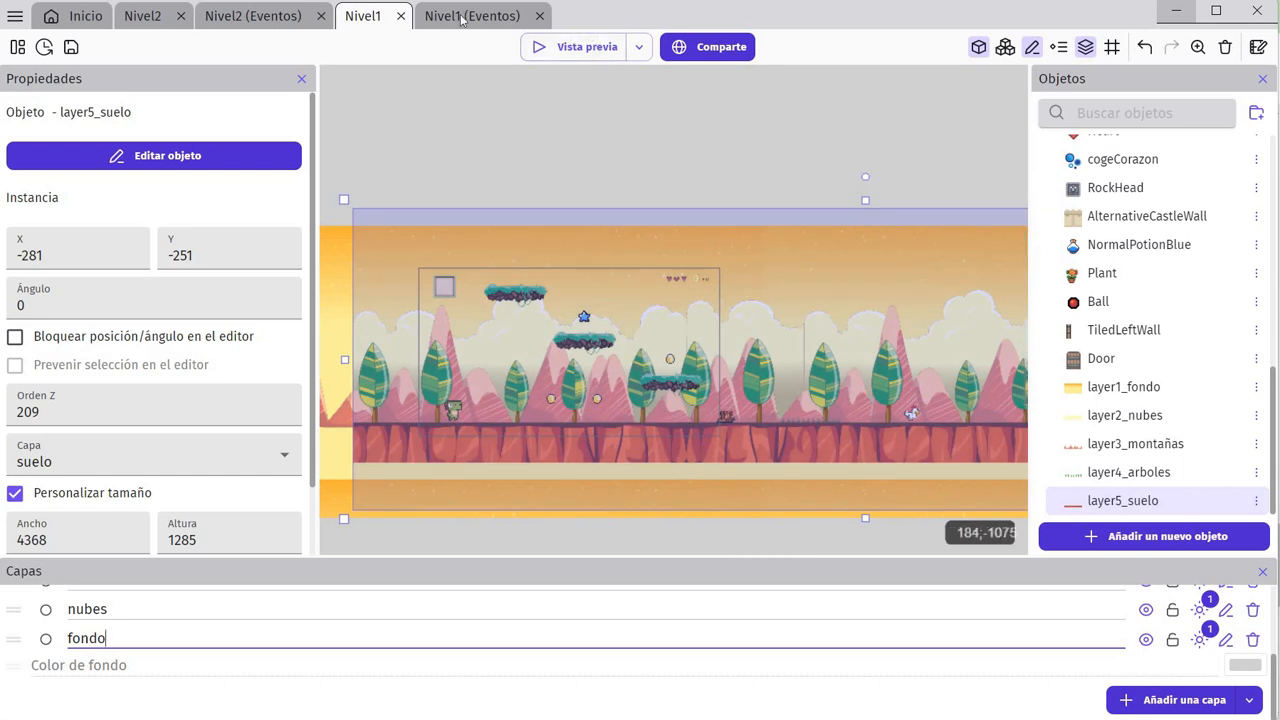
- Check the Nivel1 Parallax events, then compare the GreenFloor and layer5_suelo instances at the end of the ground beside the door
{"action": "key", "text": "ctrl+Tab"}
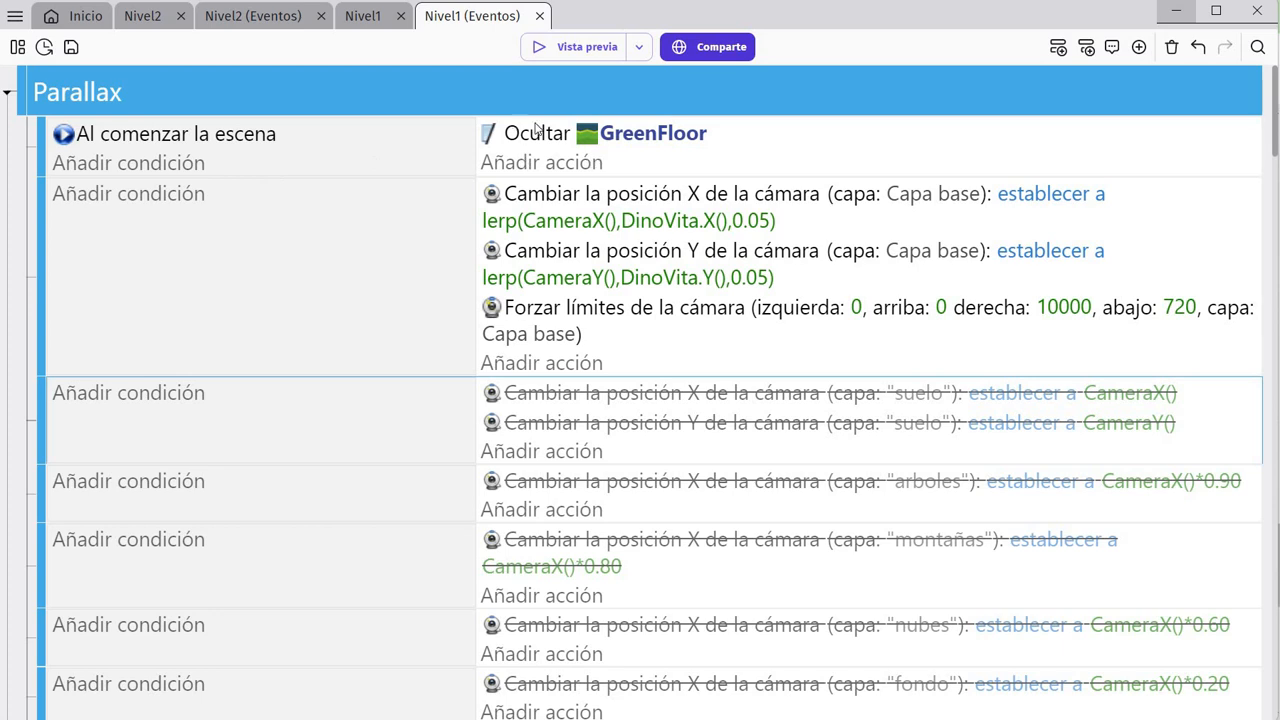
{"action": "left_click", "coordinate": [362, 16]}
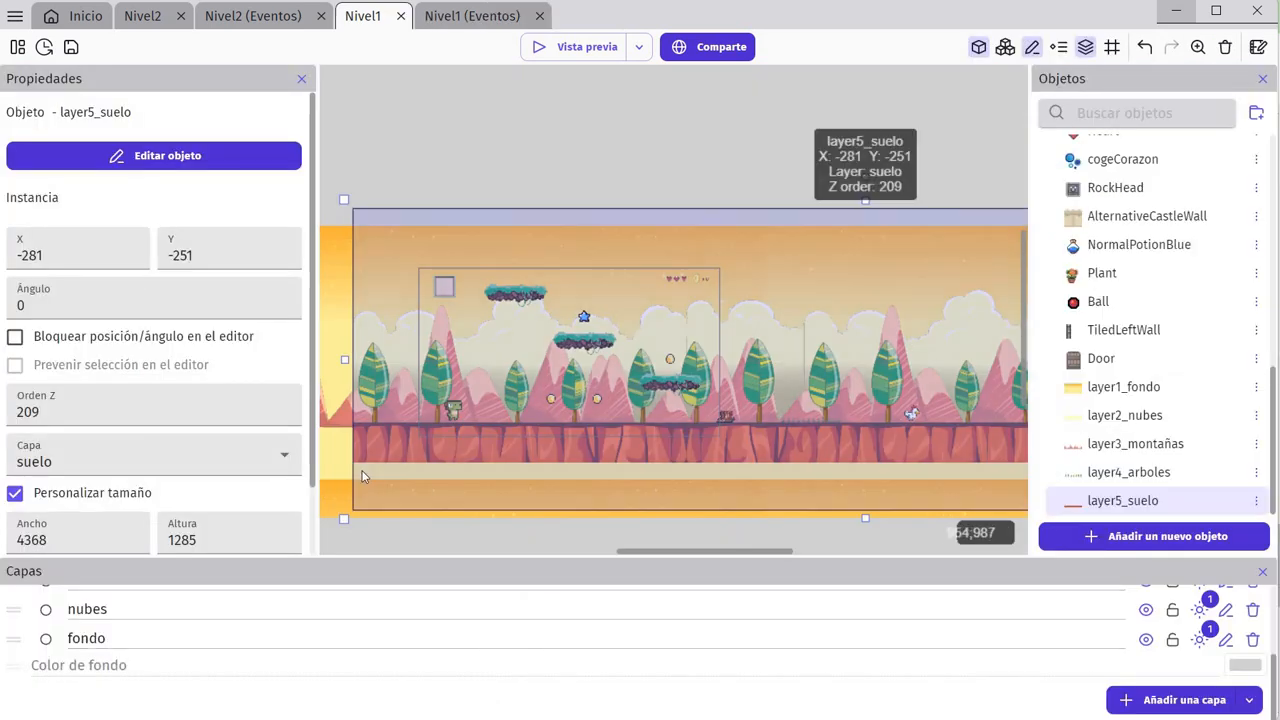
{"action": "left_click_drag", "start_coordinate": [703, 550], "coordinate": [796, 551]}
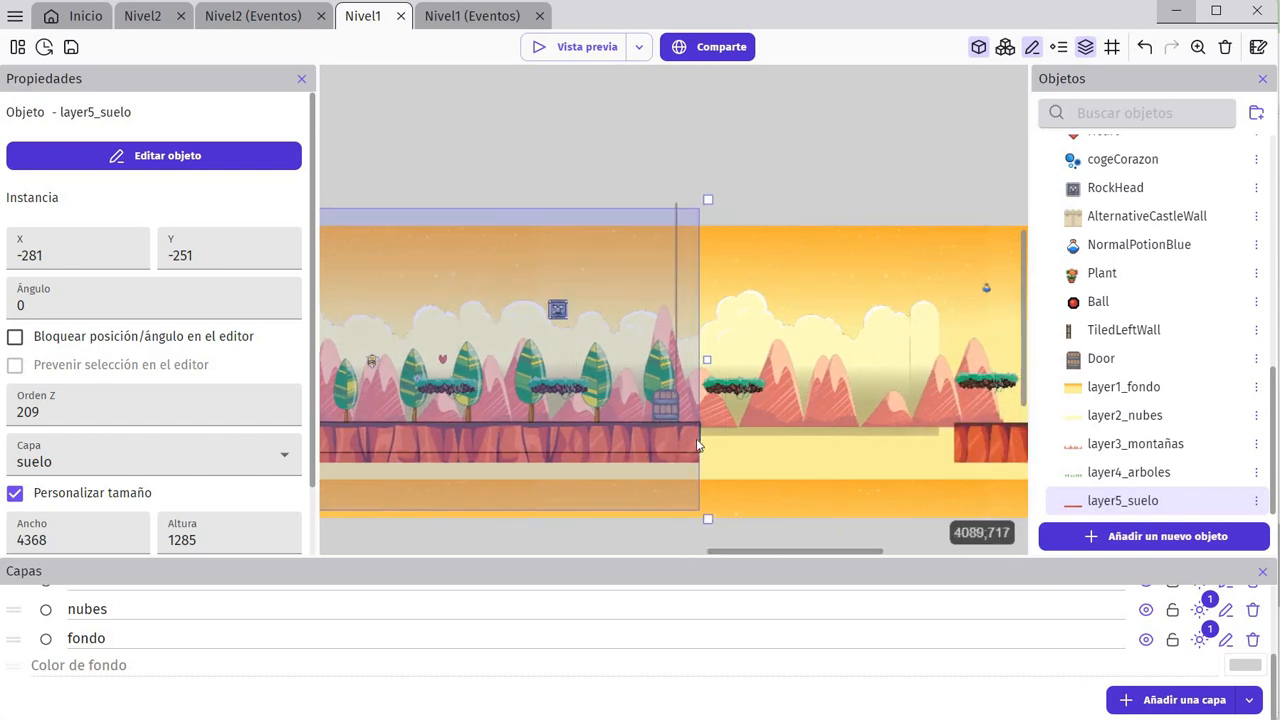
{"action": "scroll", "coordinate": [700, 443], "scroll_direction": "up", "scroll_amount": 3, "text": "ctrl"}
{"action": "scroll", "coordinate": [700, 447], "scroll_direction": "up", "scroll_amount": 3, "text": "ctrl"}
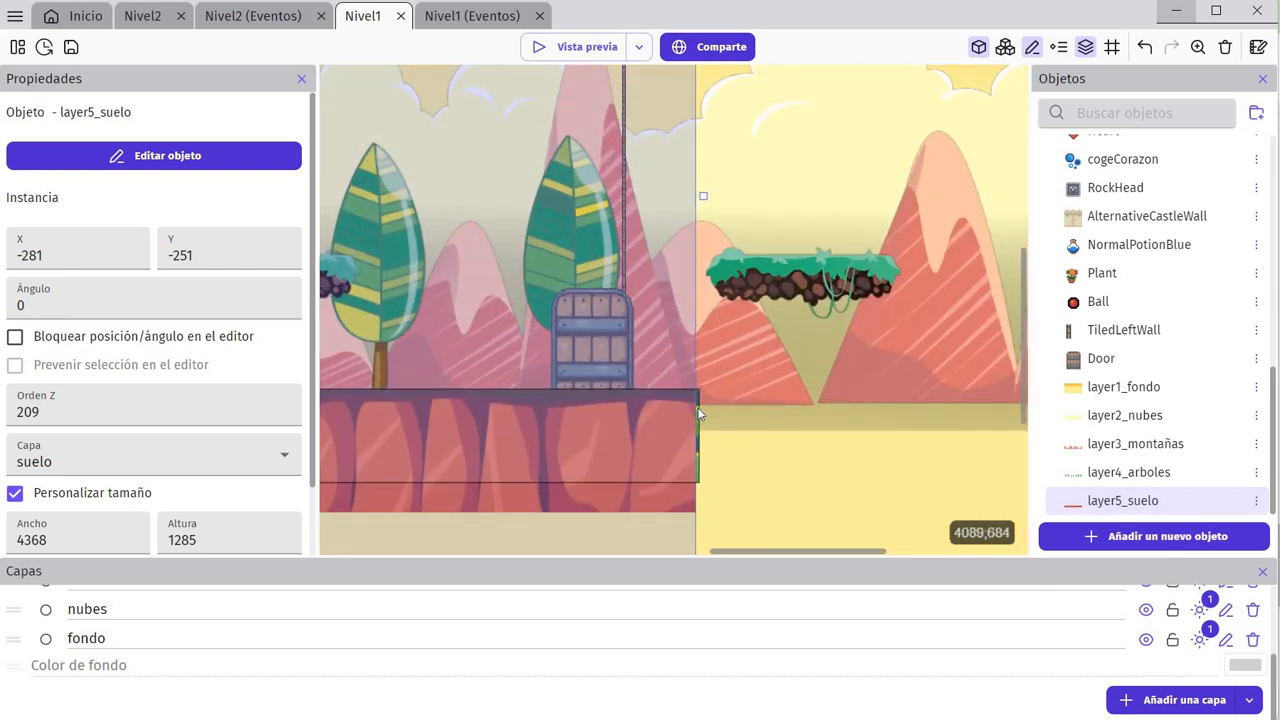
{"action": "left_click", "coordinate": [698, 413]}
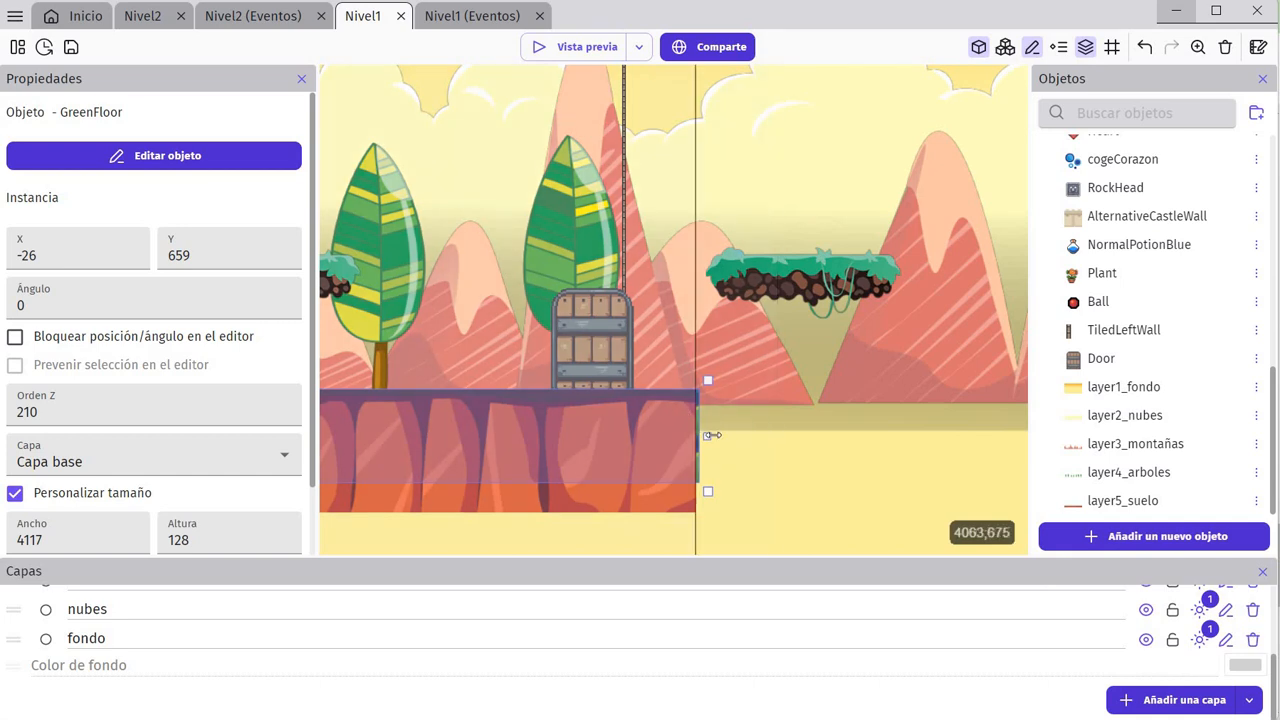
{"action": "left_click", "coordinate": [458, 15]}
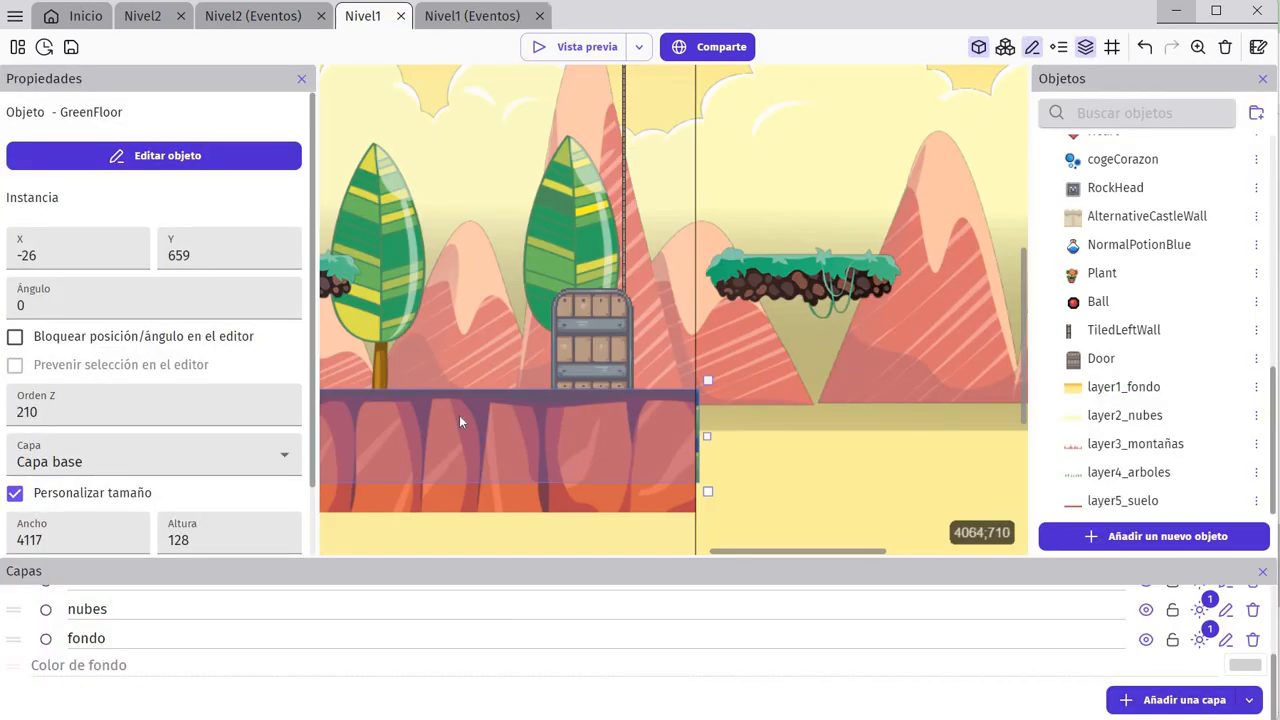
{"action": "left_click", "coordinate": [538, 503]}
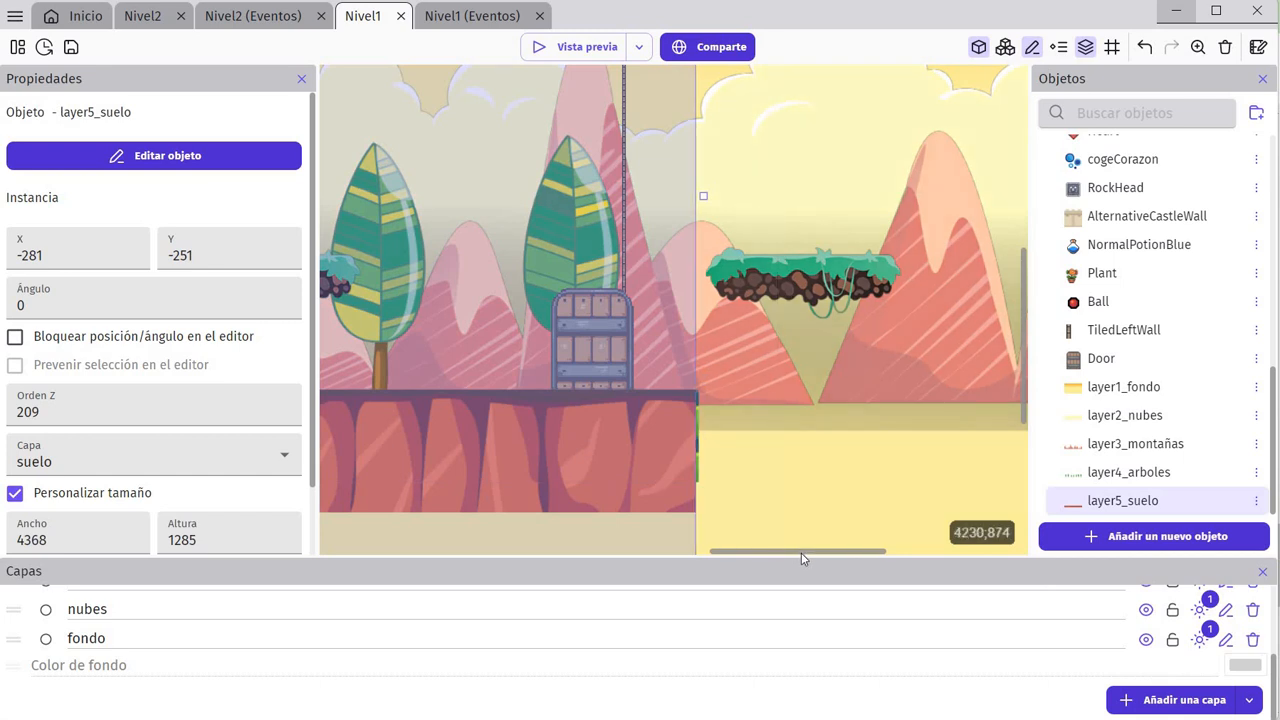
- Return to the Nivel1 Parallax events and preview the level with the layer camera events disabled, running and jumping the dinosaur past the spikes
{"action": "left_click_drag", "start_coordinate": [760, 558], "coordinate": [672, 554]}
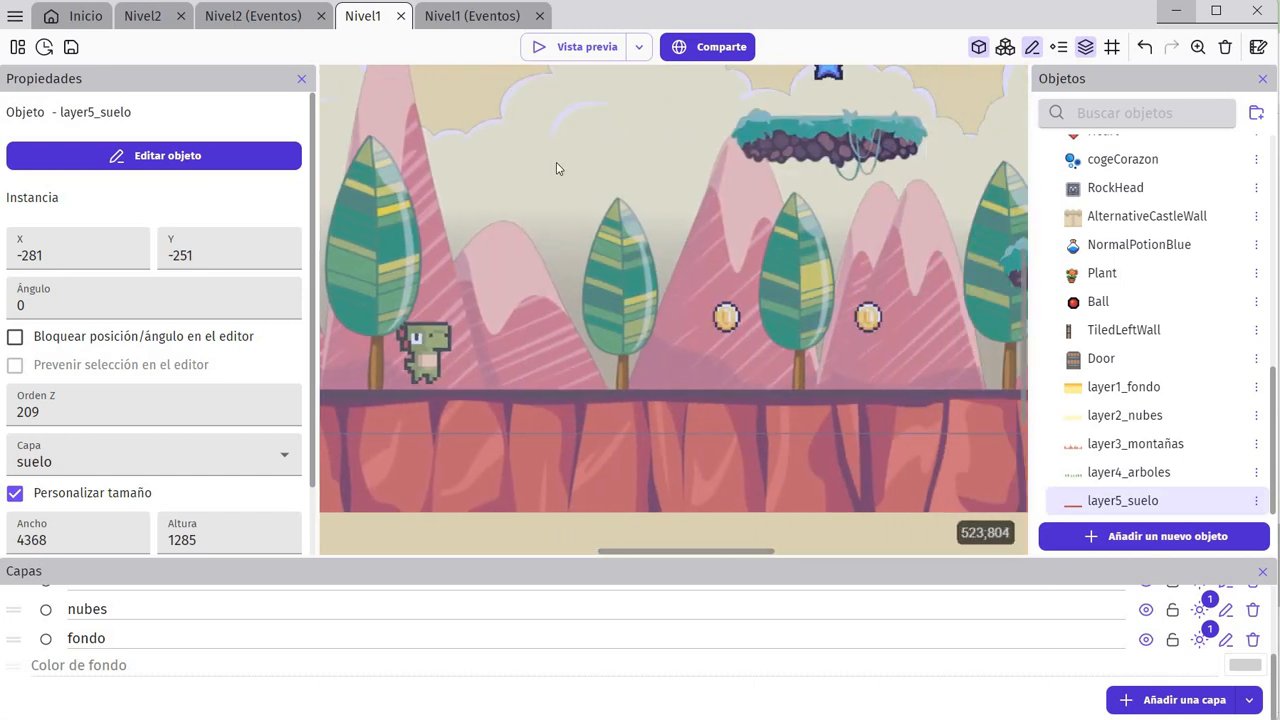
{"action": "left_click", "coordinate": [456, 17]}
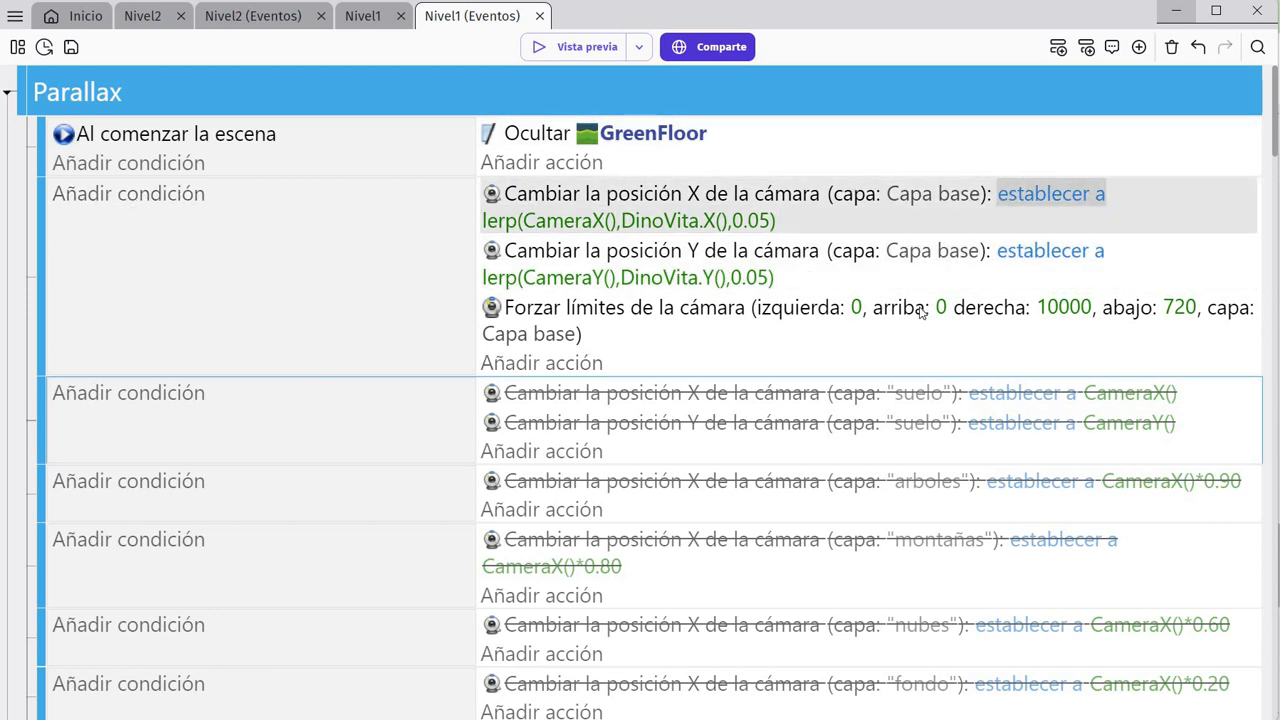
{"action": "left_click", "coordinate": [587, 47]}
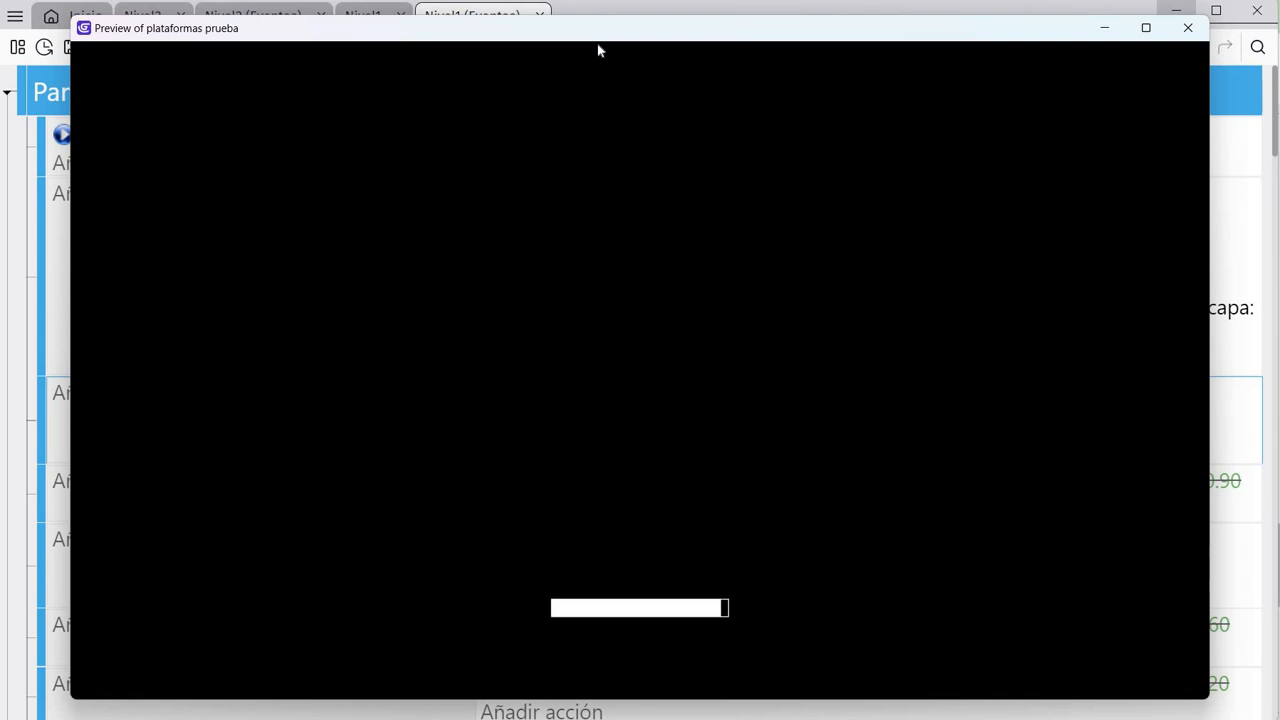
{"action": "key", "text": "Right"}
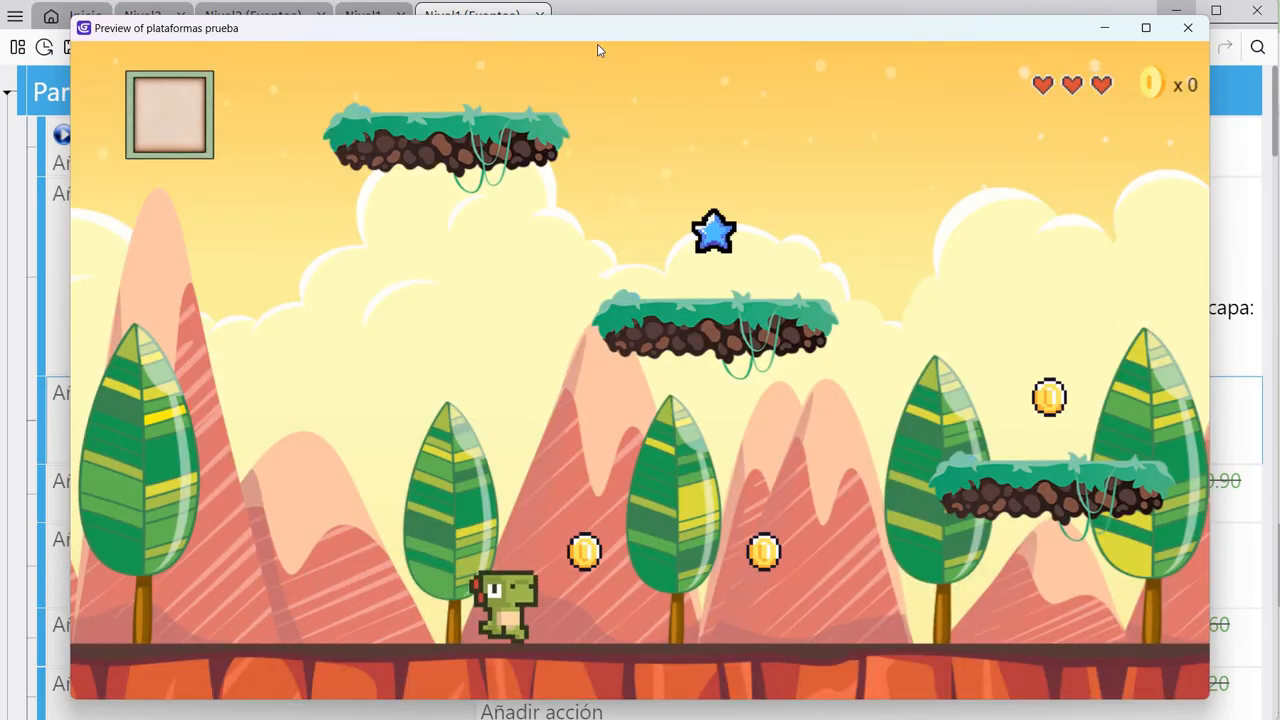
{"action": "key", "text": "space"}
{"action": "key", "text": "space"}
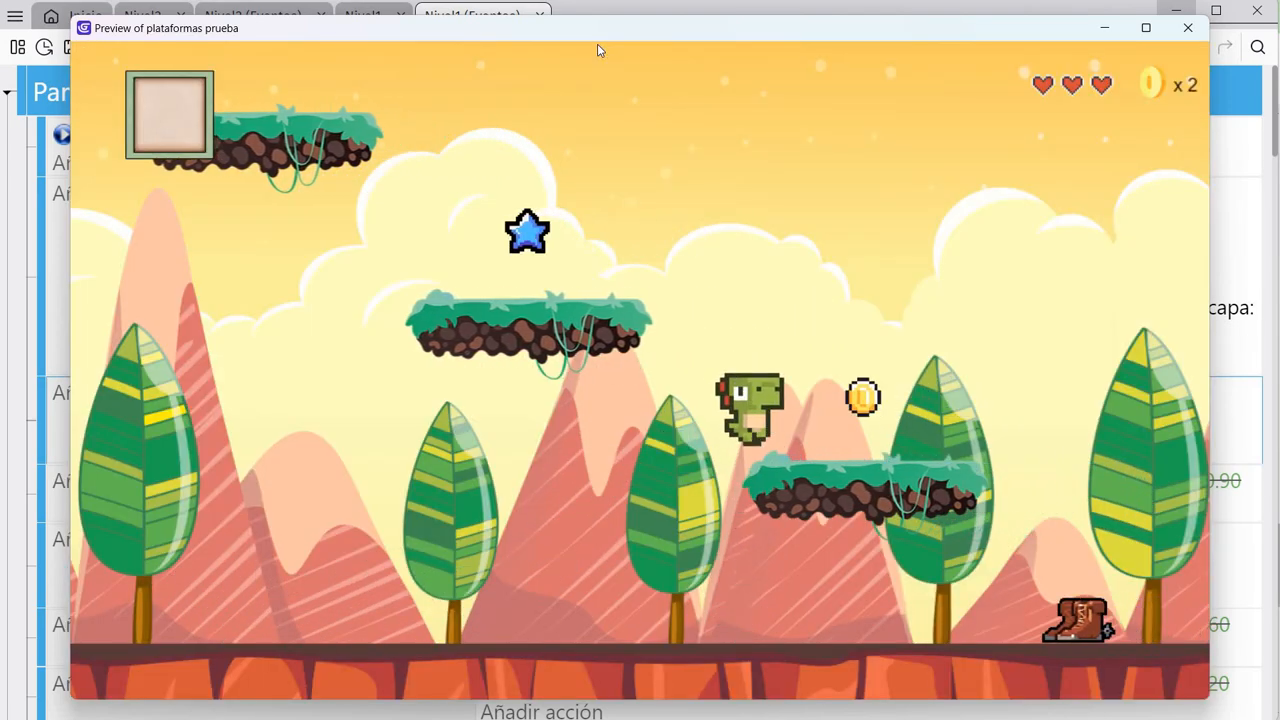
{"action": "key", "text": "space"}
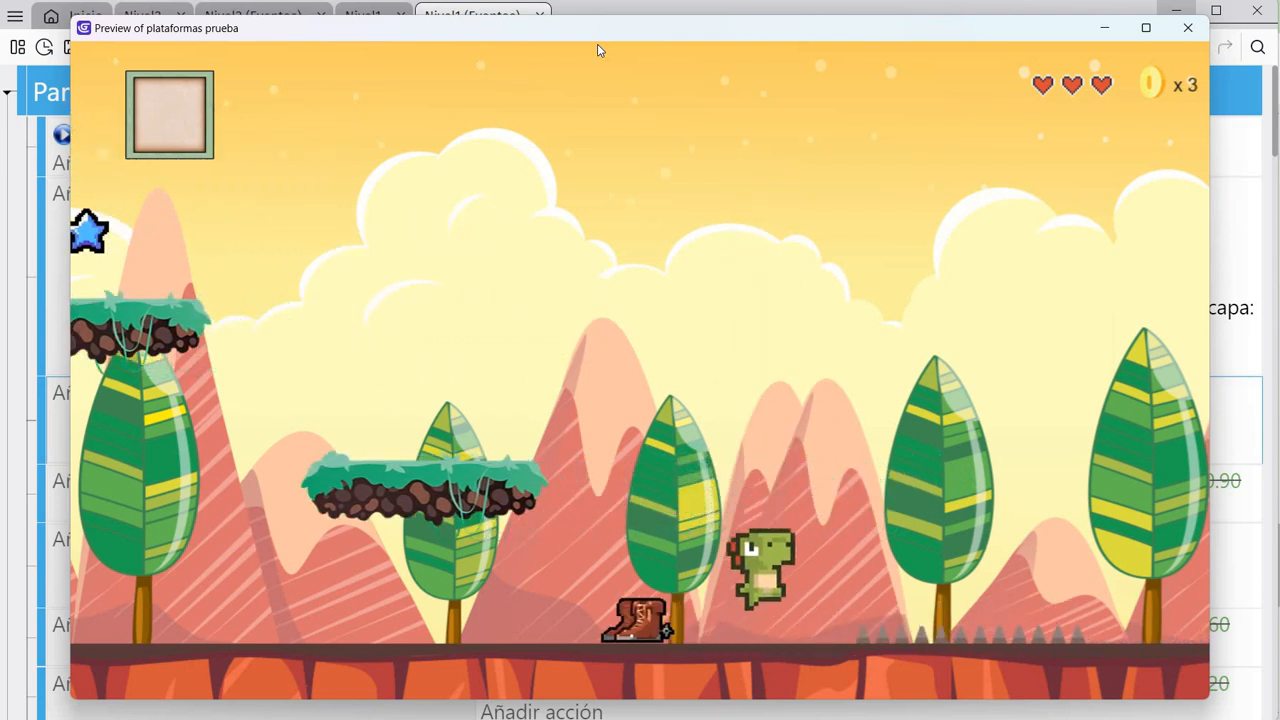
{"action": "key", "text": "Left"}
{"action": "key", "text": "space"}
{"action": "key", "text": "Left"}
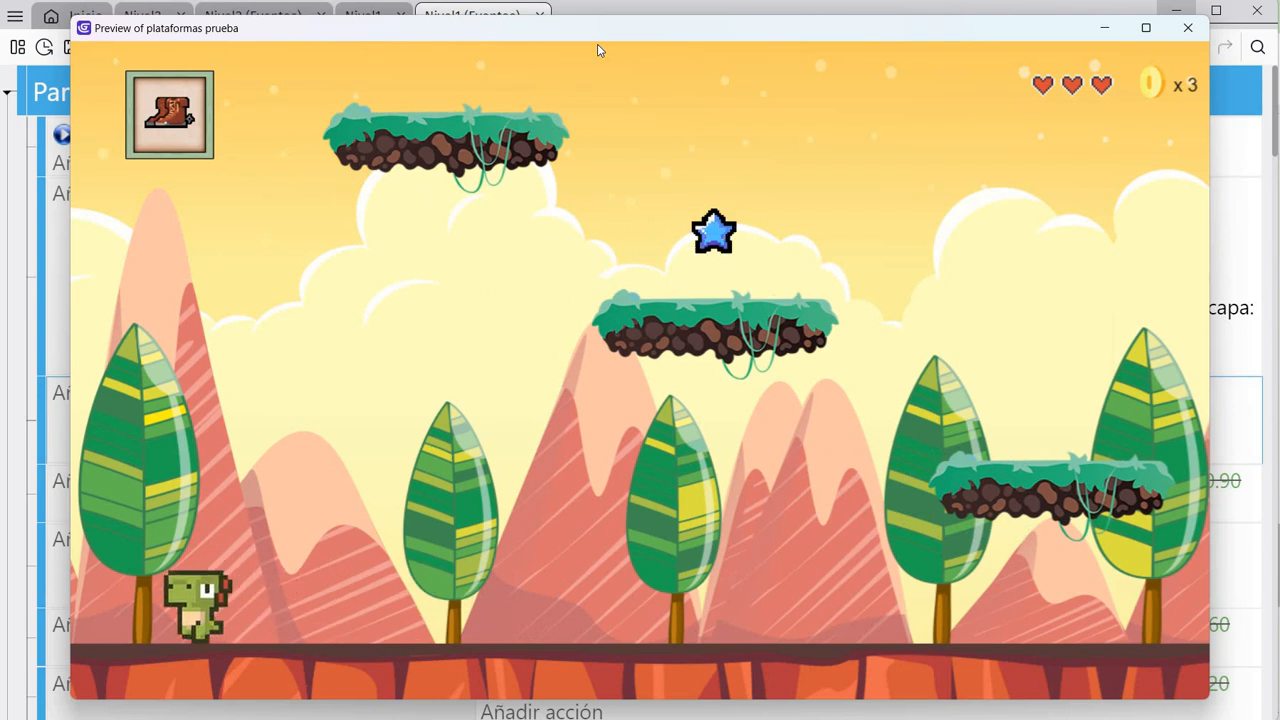
{"action": "key", "text": "Right"}
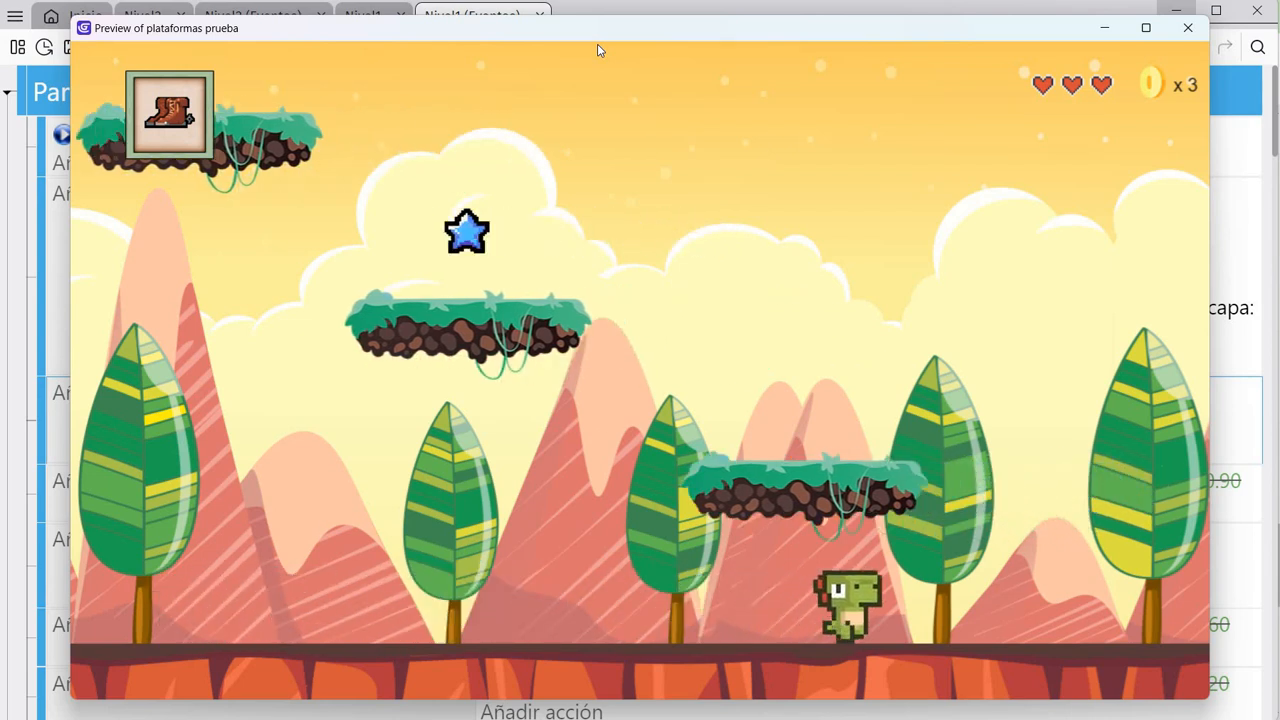
{"action": "key", "text": "space"}
{"action": "key", "text": "Left"}
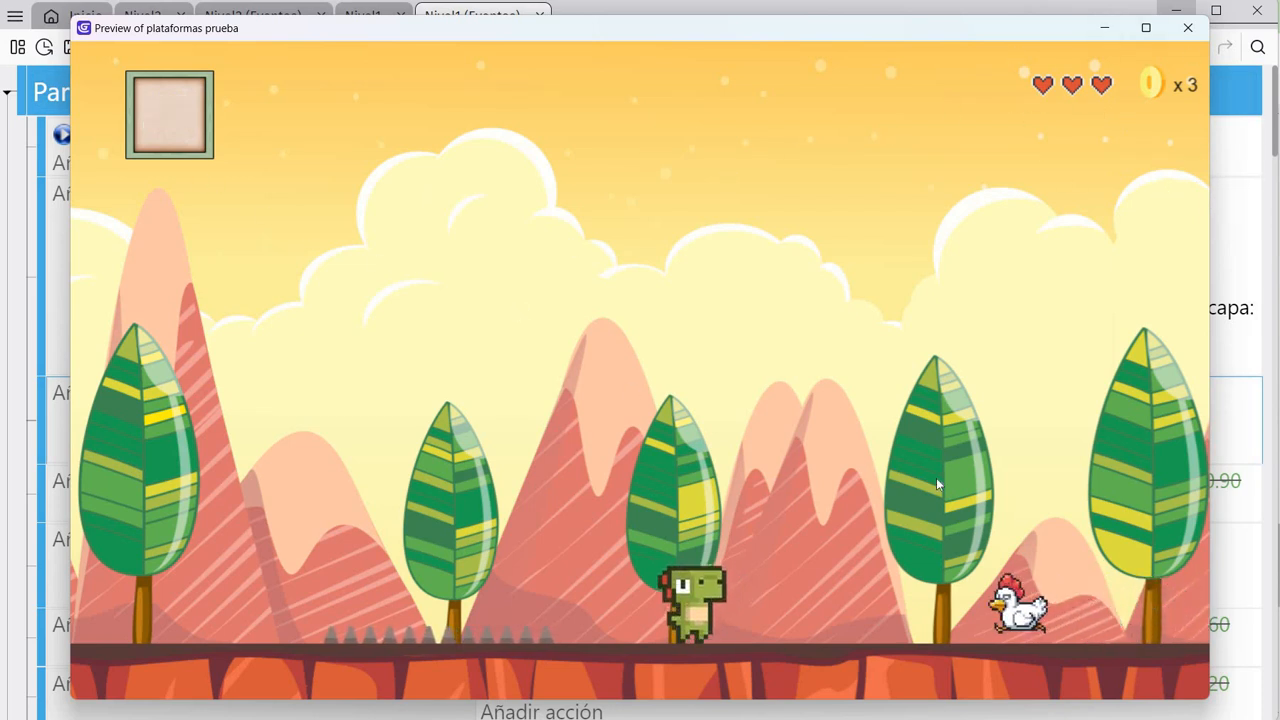
{"action": "key", "text": "space"}
{"action": "key", "text": "Right"}
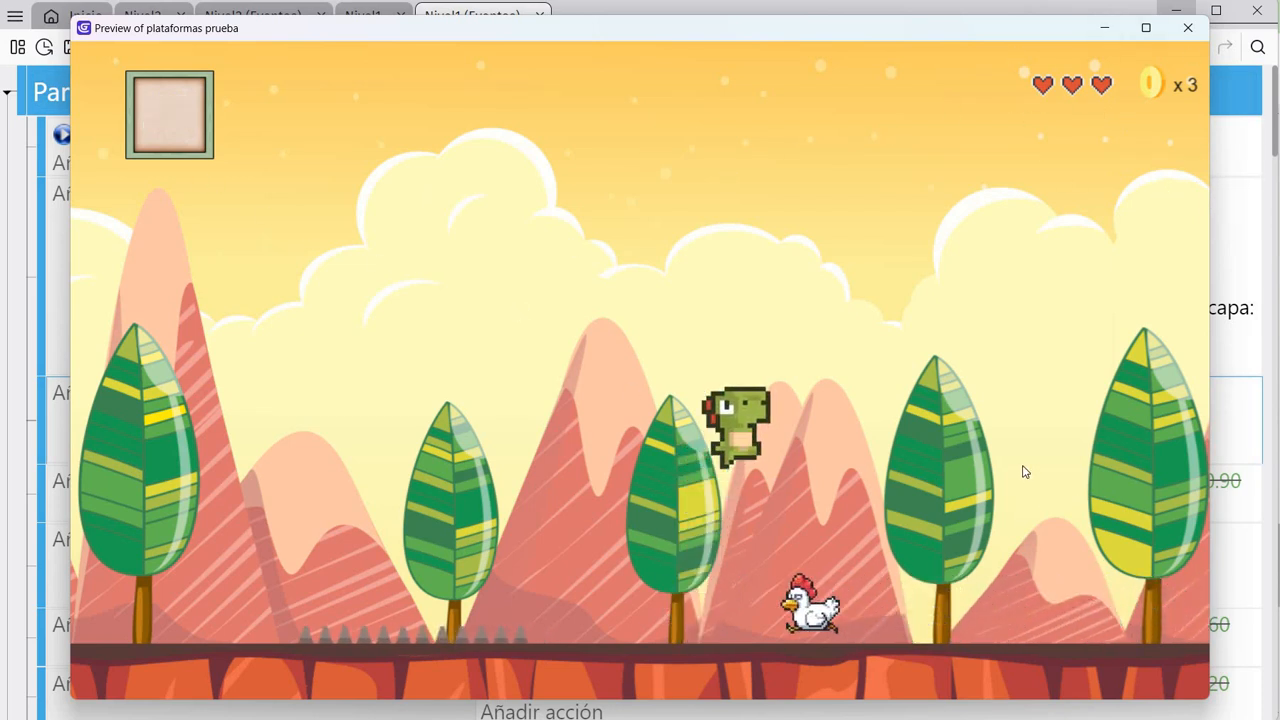
{"action": "key", "text": "Right"}
{"action": "key", "text": "space"}
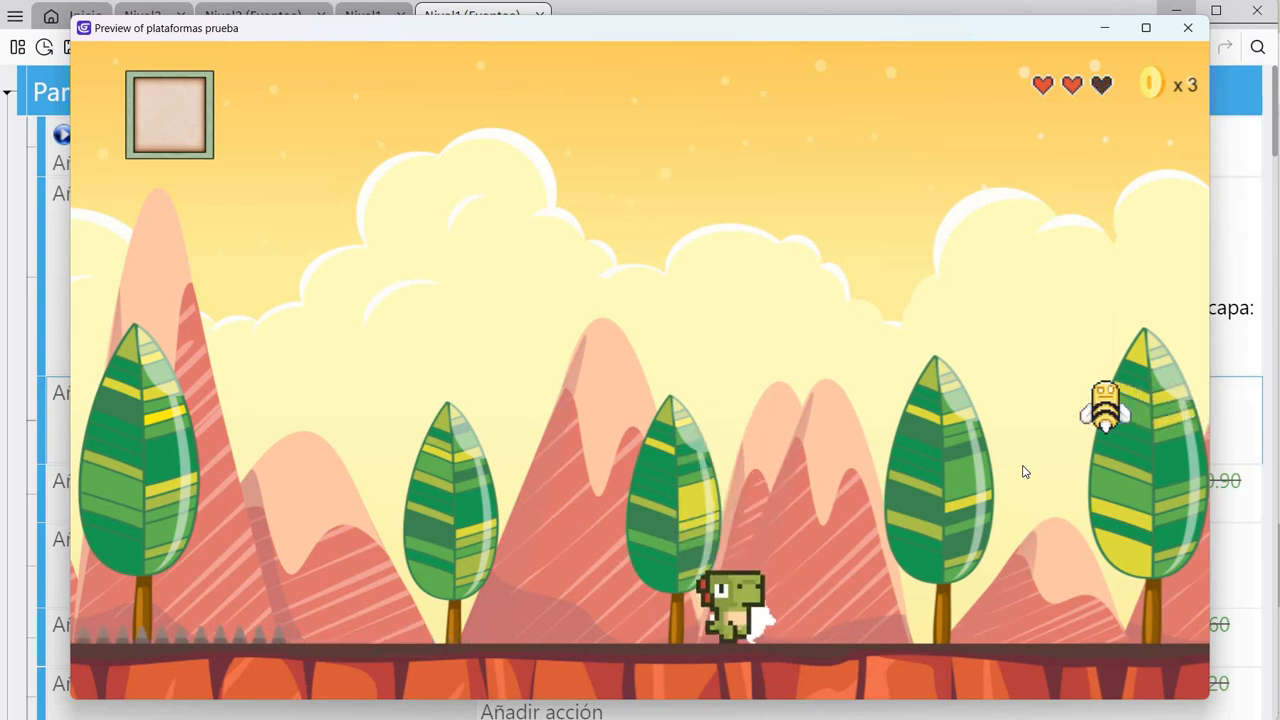
{"action": "key", "text": "Right"}
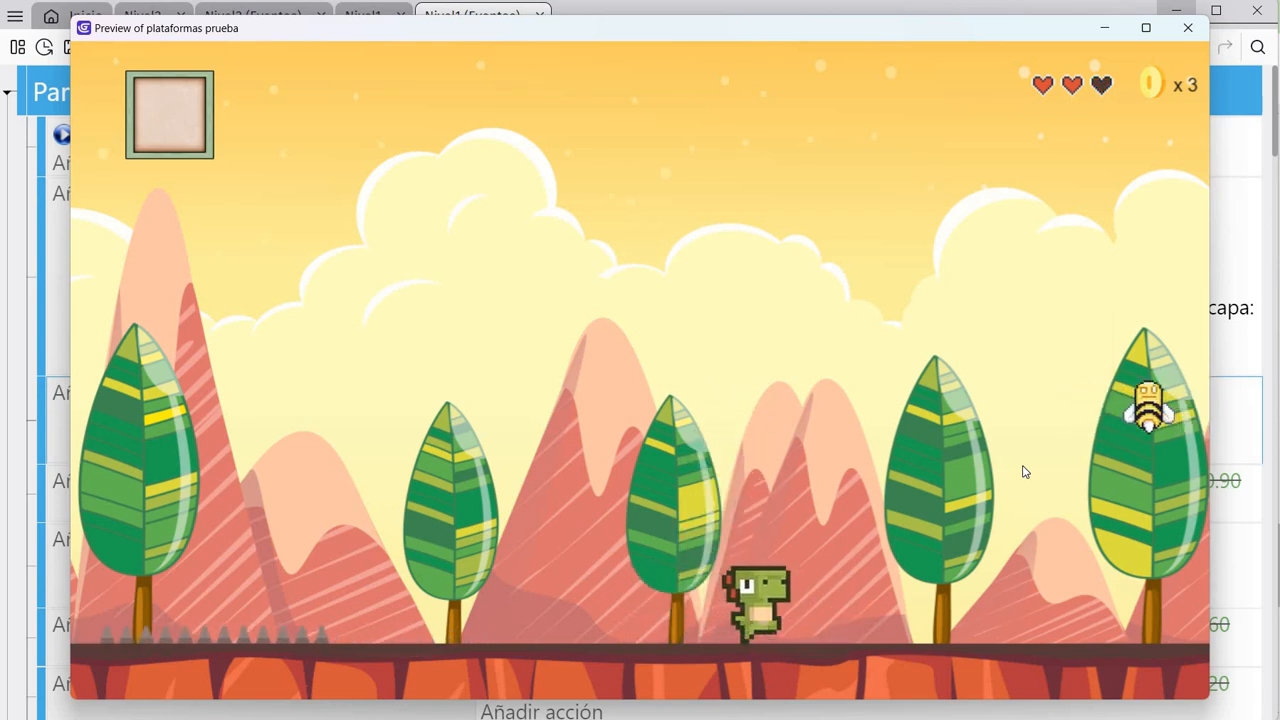
{"action": "key", "text": "Left"}
{"action": "key", "text": "Right"}
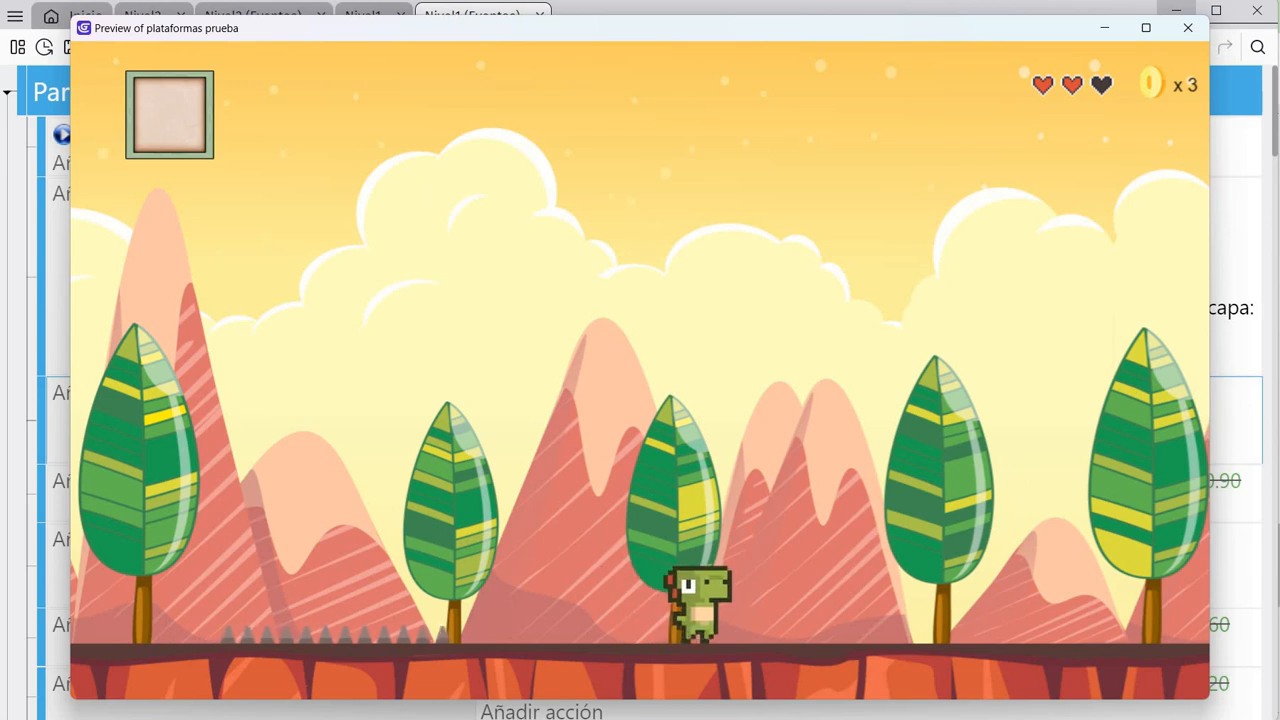
{"action": "key", "text": "Left"}
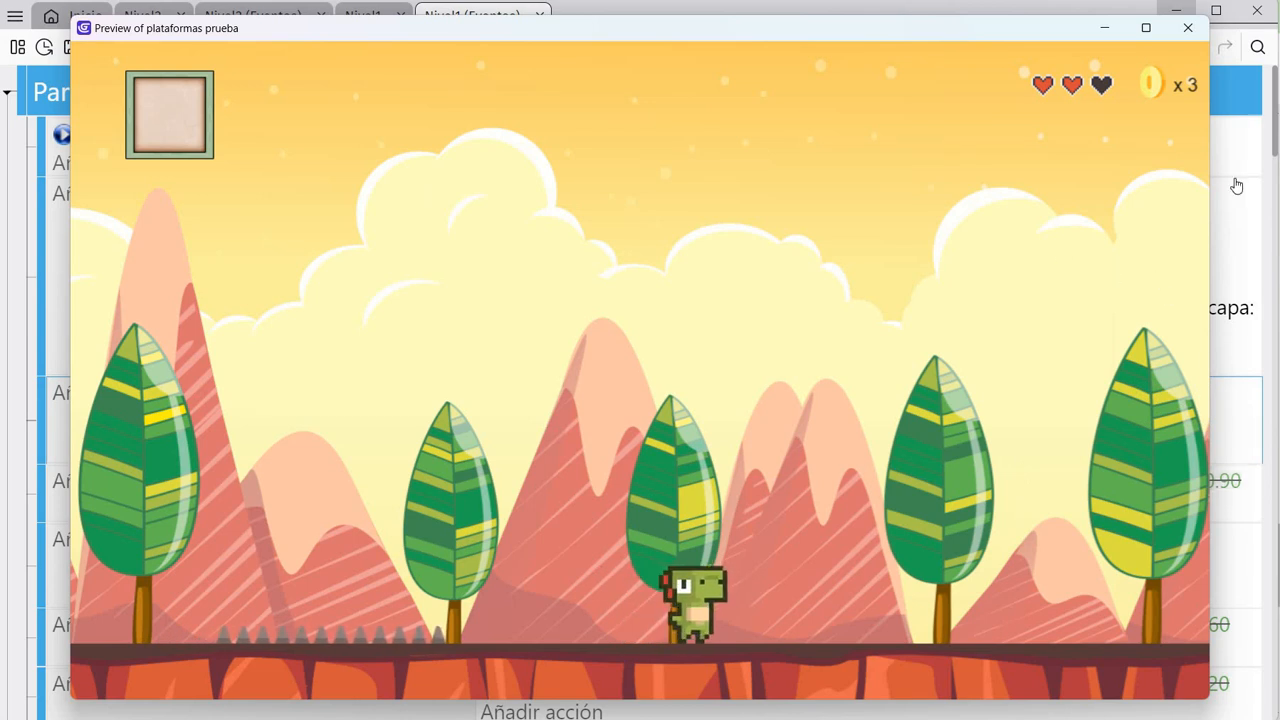
{"action": "left_click", "coordinate": [1183, 30]}
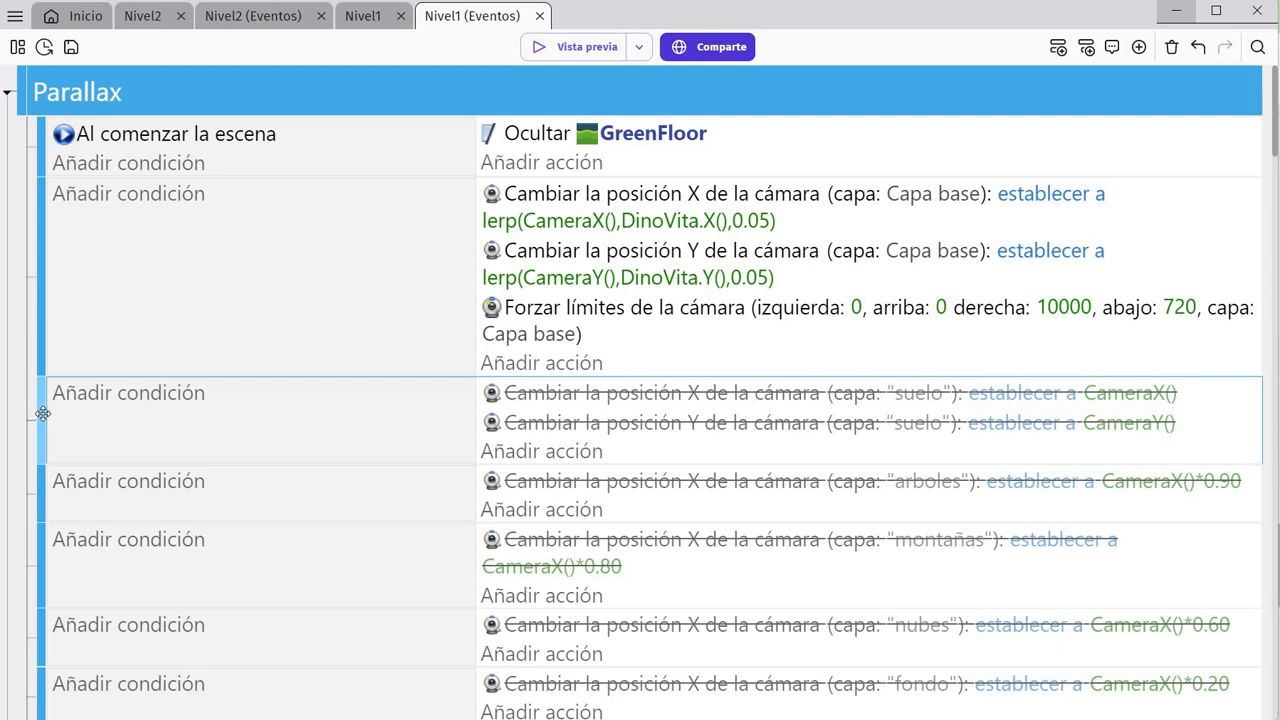
- Enable the Parallax event that sets the suelo layer's camera position to CameraX() and CameraY()
{"action": "key", "text": "d"}
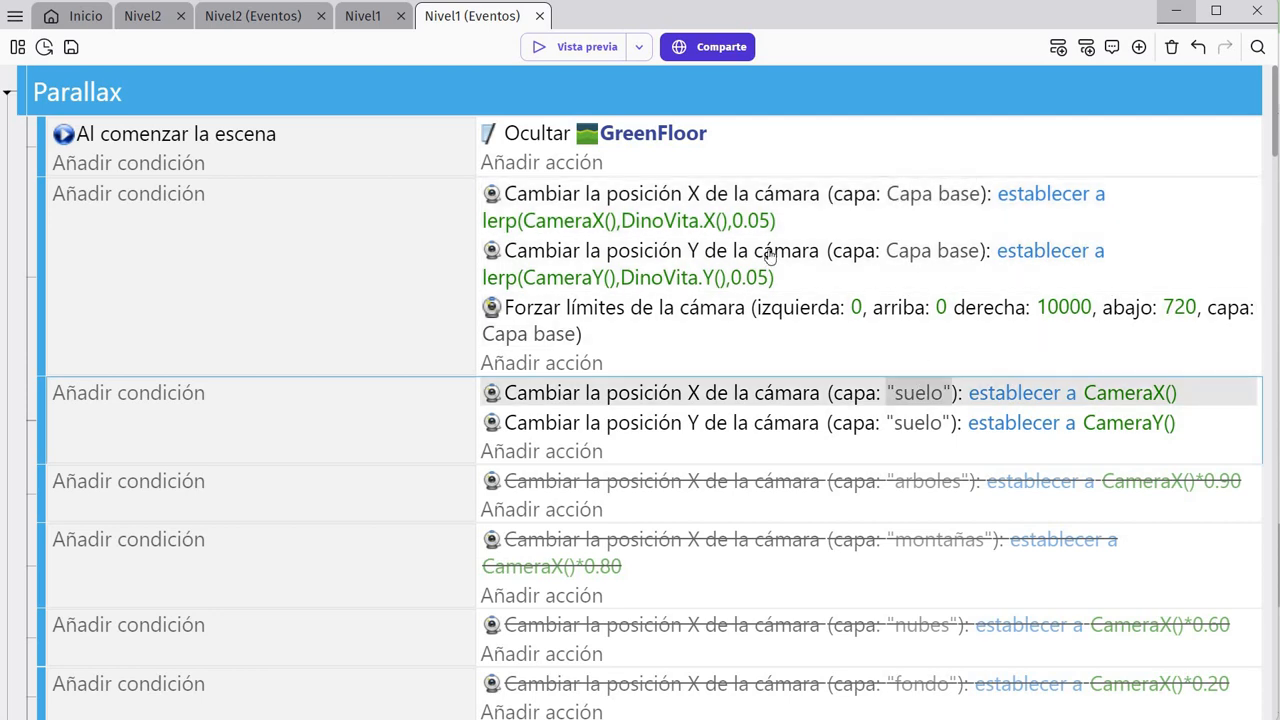
- Preview Nivel1 and move the dinosaur back and forth to check how the suelo ground scrolls with the camera, then close the preview
{"action": "left_click", "coordinate": [590, 47]}
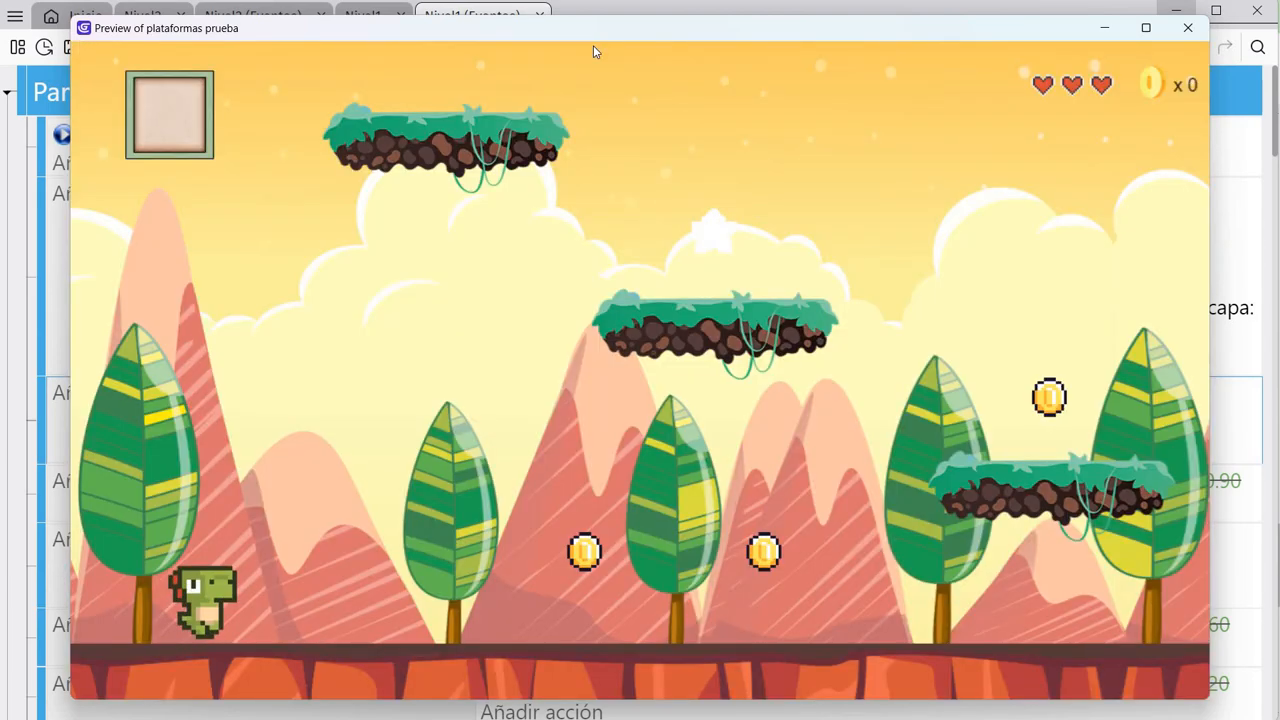
{"action": "key", "text": "Right"}
{"action": "key", "text": "space"}
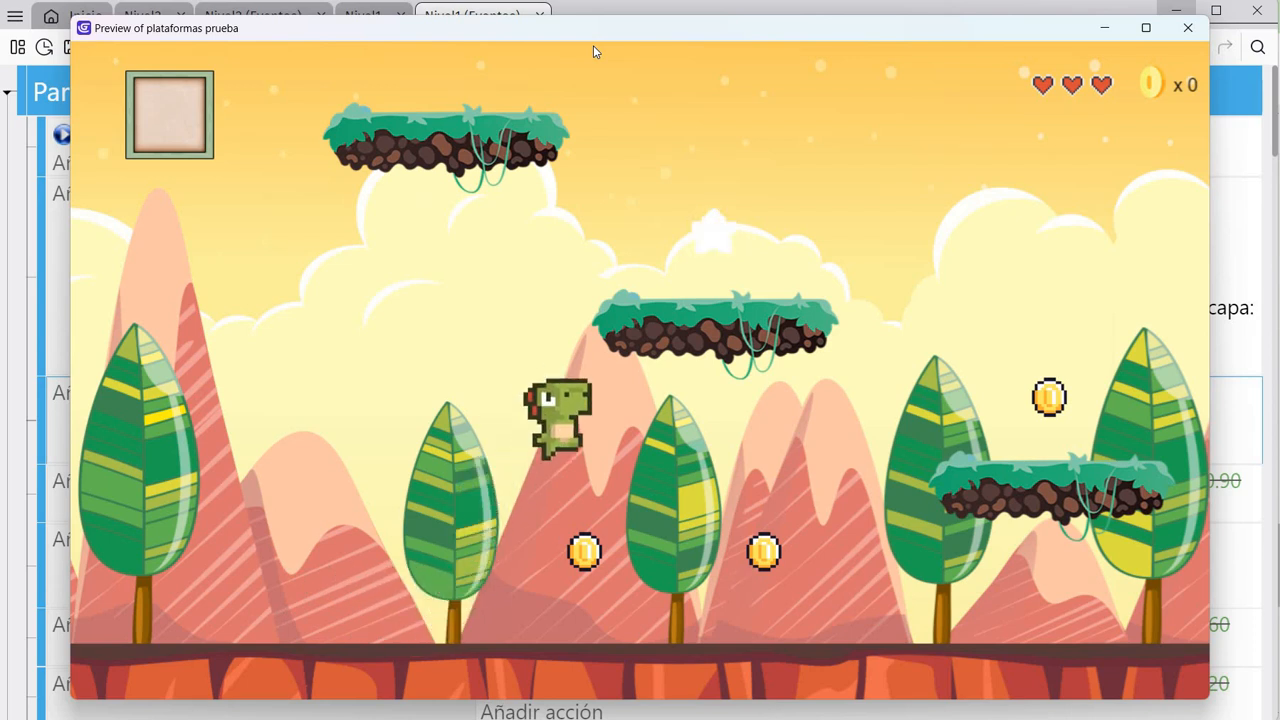
{"action": "key", "text": "space"}
{"action": "key", "text": "Right"}
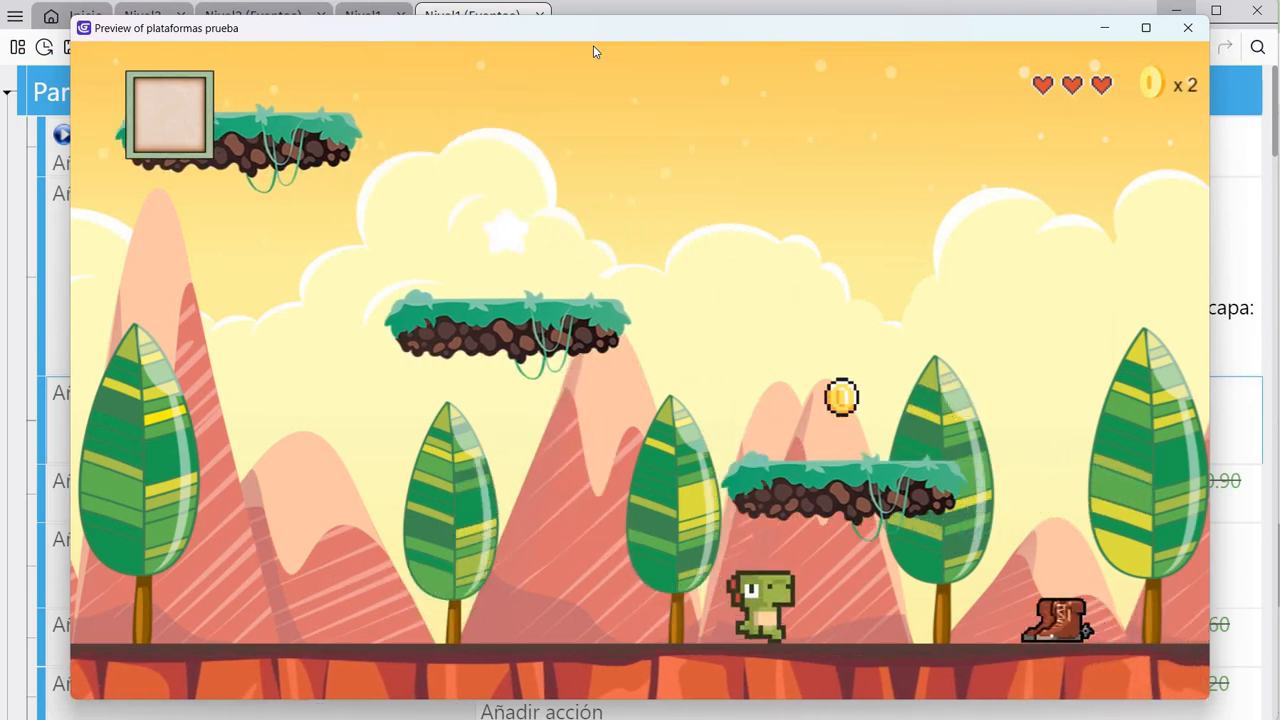
{"action": "key", "text": "space"}
{"action": "key", "text": "Left"}
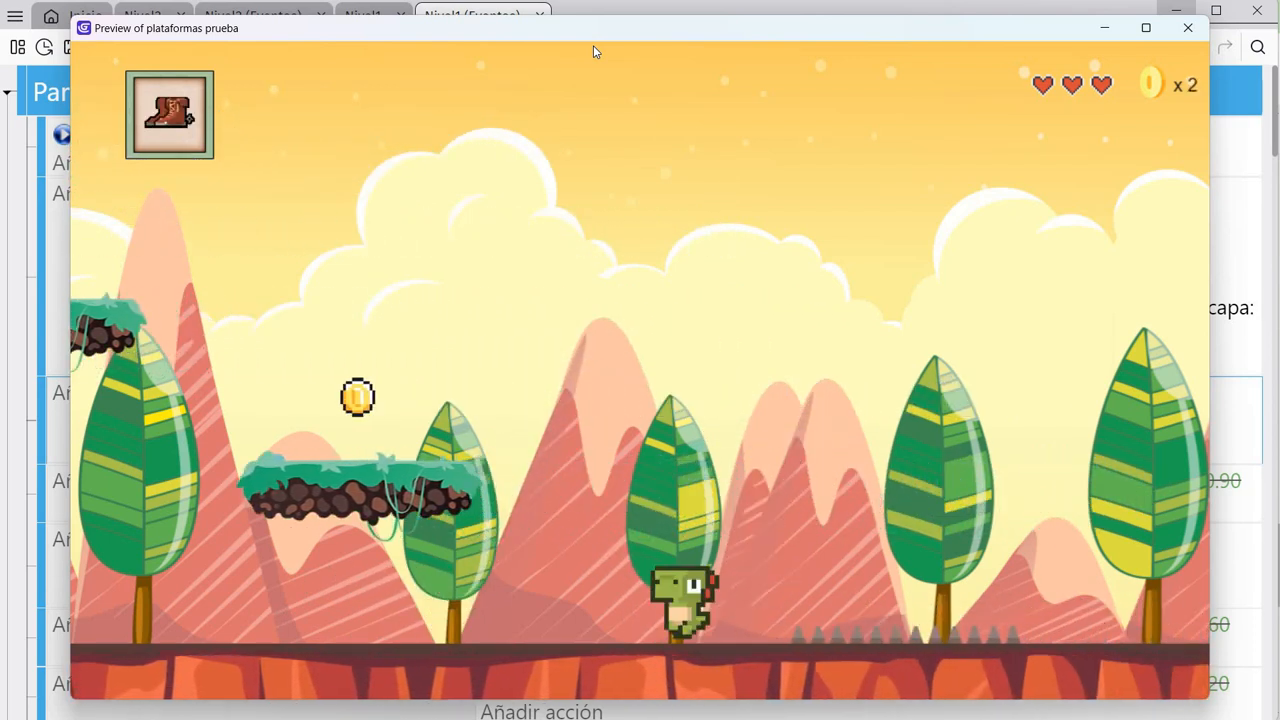
{"action": "key", "text": "Right"}
{"action": "key", "text": "Left"}
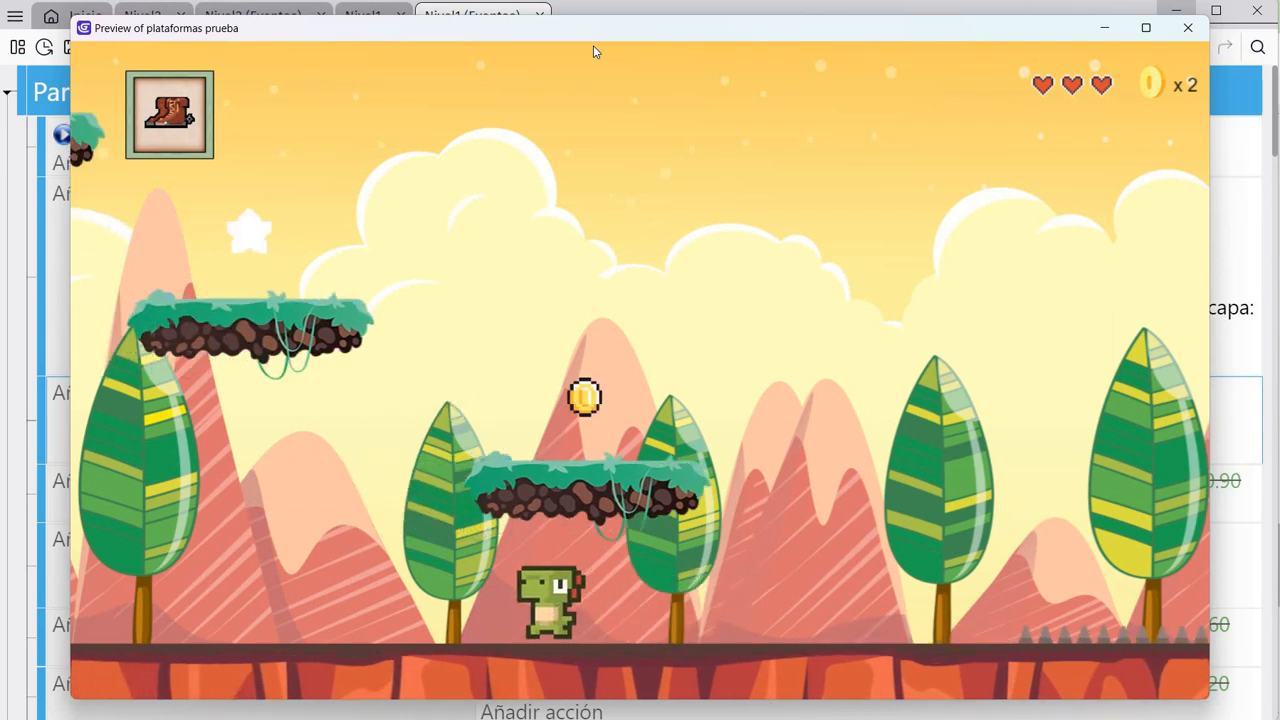
{"action": "key", "text": "Right"}
{"action": "key", "text": "space"}
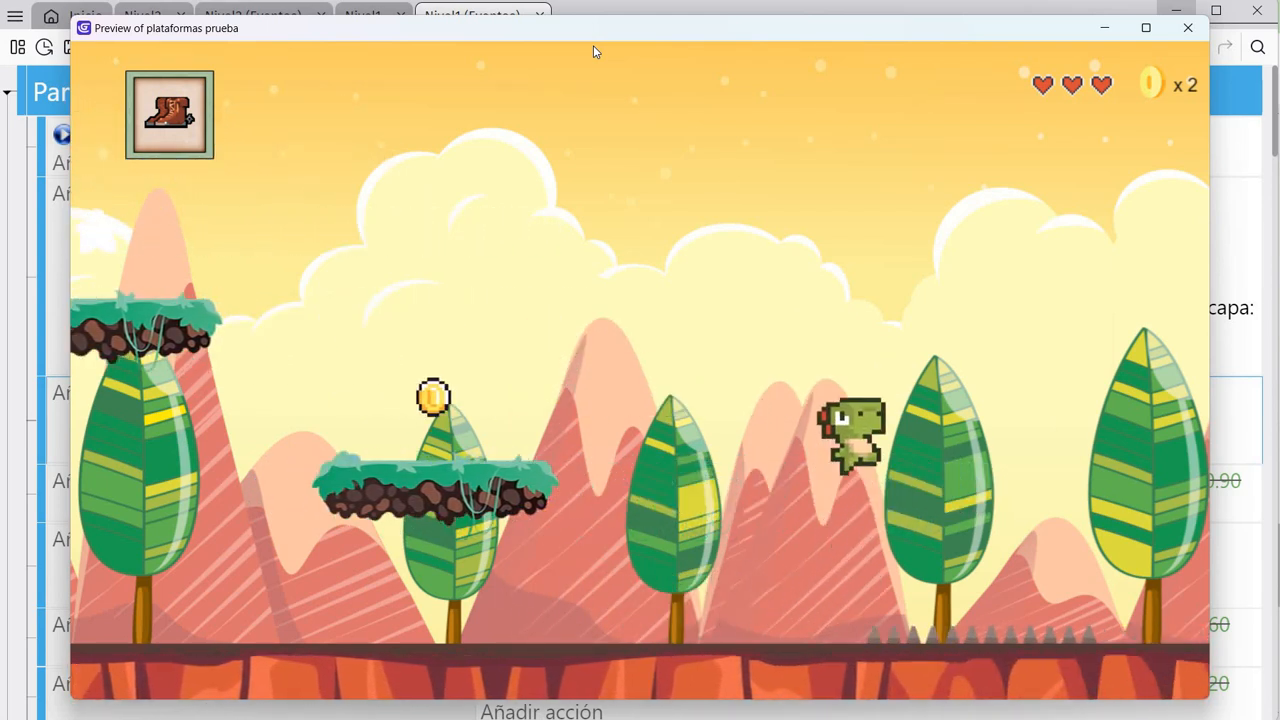
{"action": "key", "text": "Left"}
{"action": "key", "text": "space"}
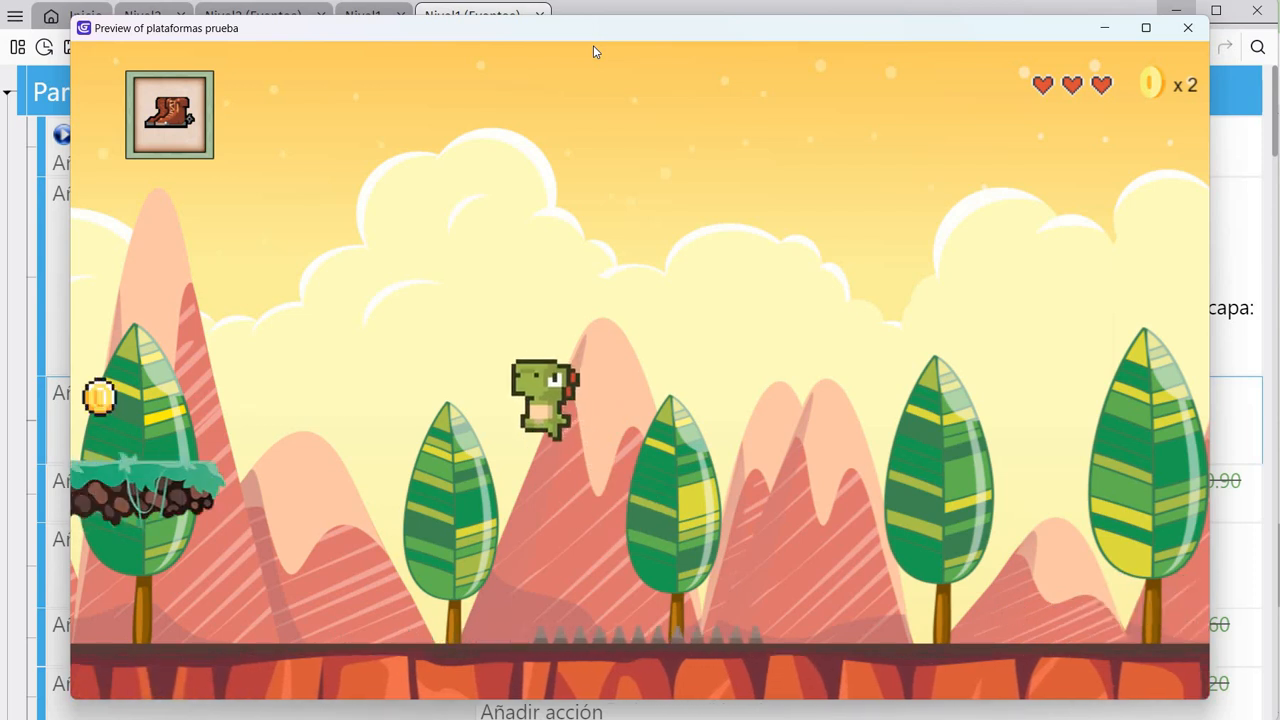
{"action": "key", "text": "Right"}
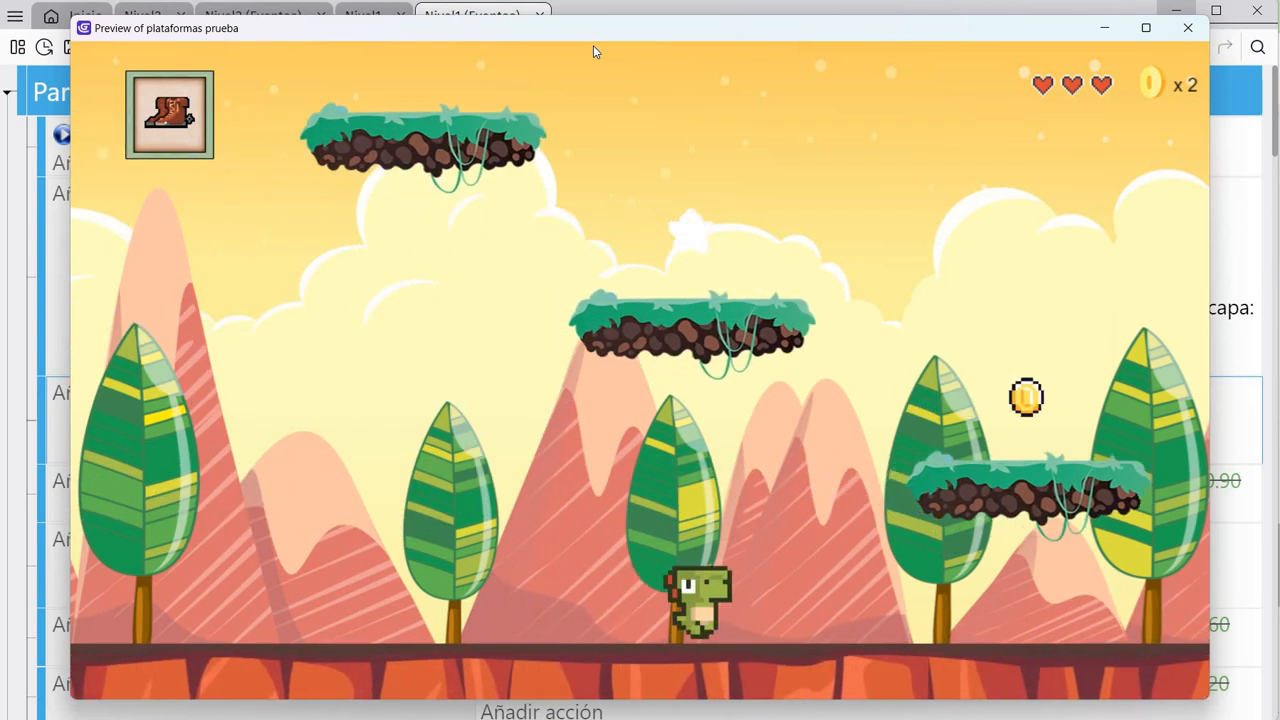
{"action": "key", "text": "space"}
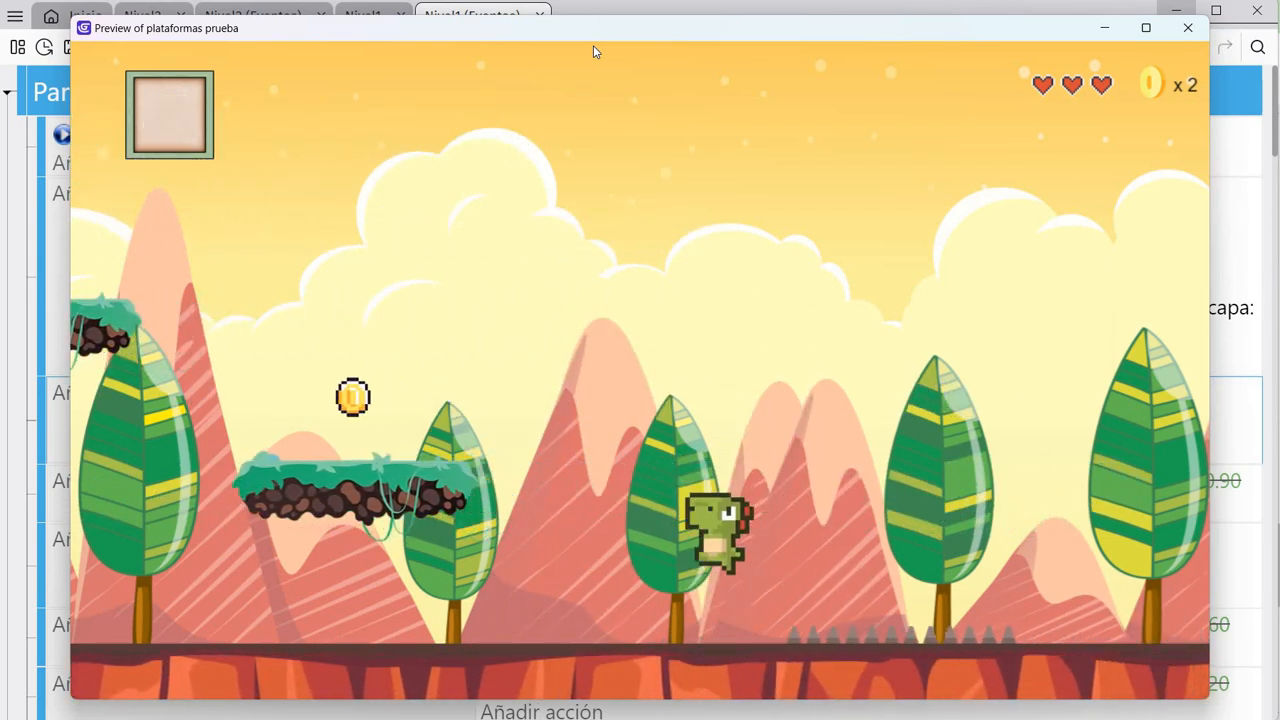
{"action": "key", "text": "space"}
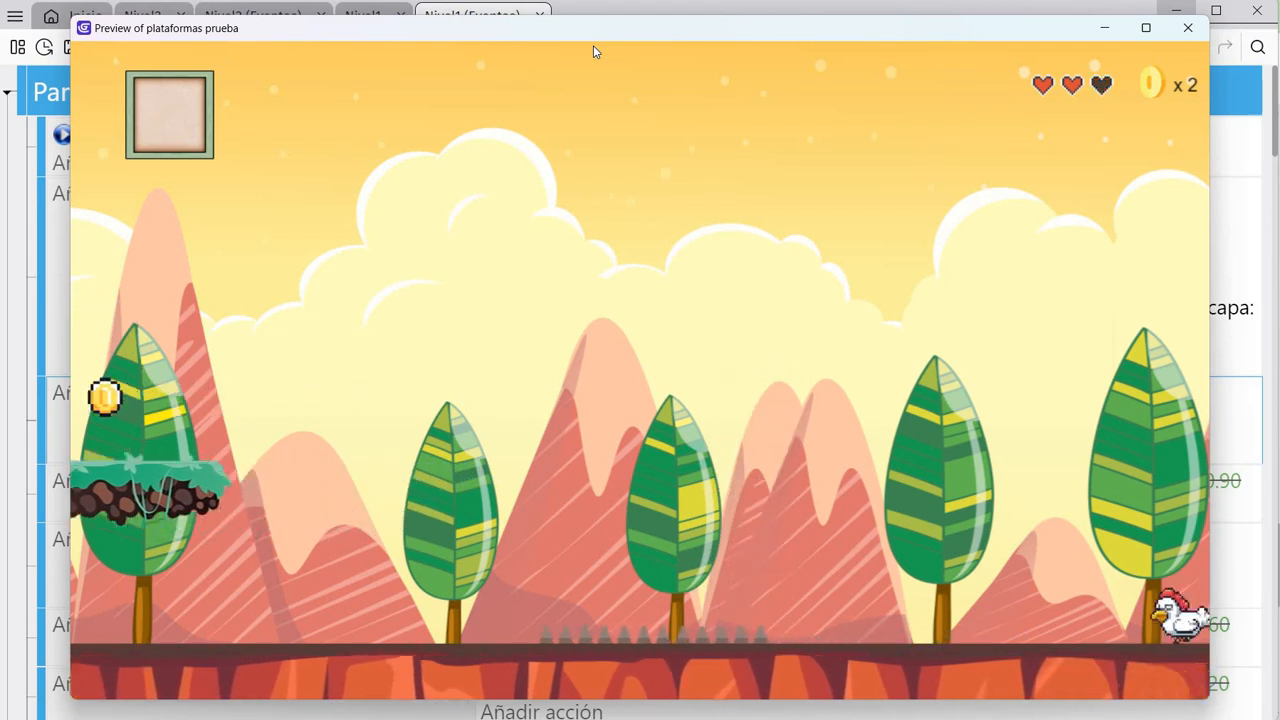
{"action": "key", "text": "space"}
{"action": "key", "text": "Left"}
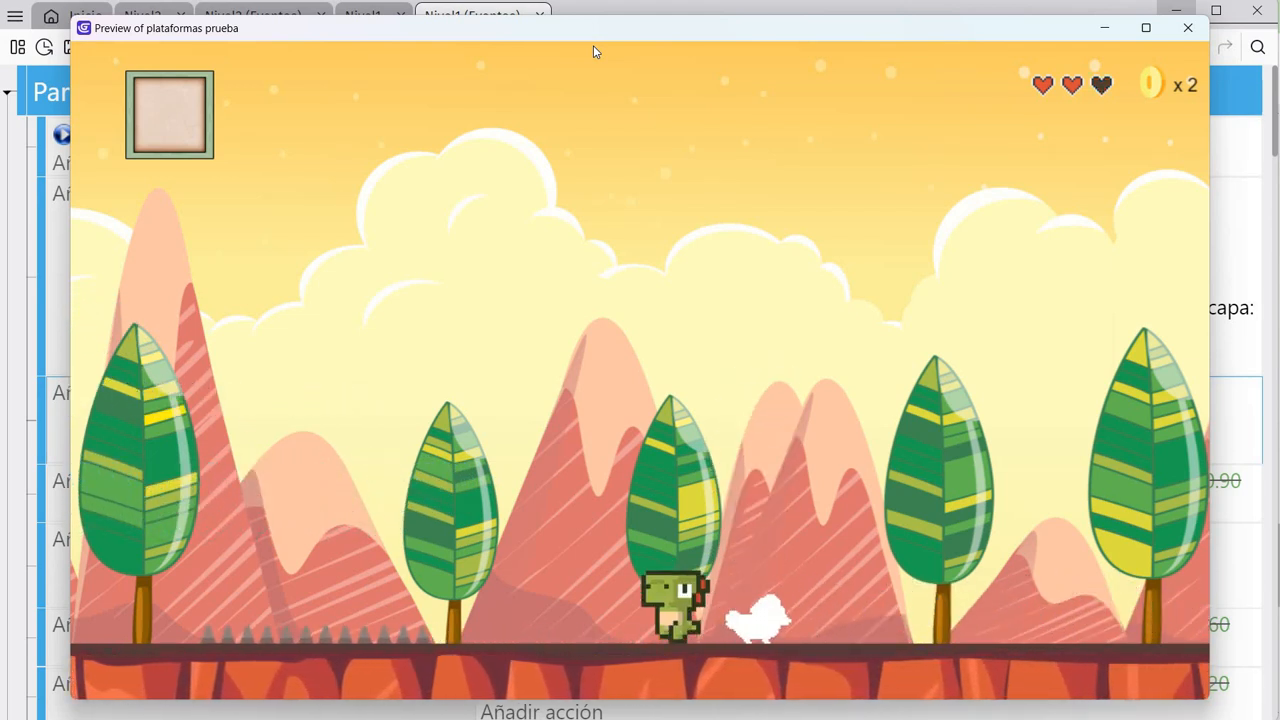
{"action": "key", "text": "space"}
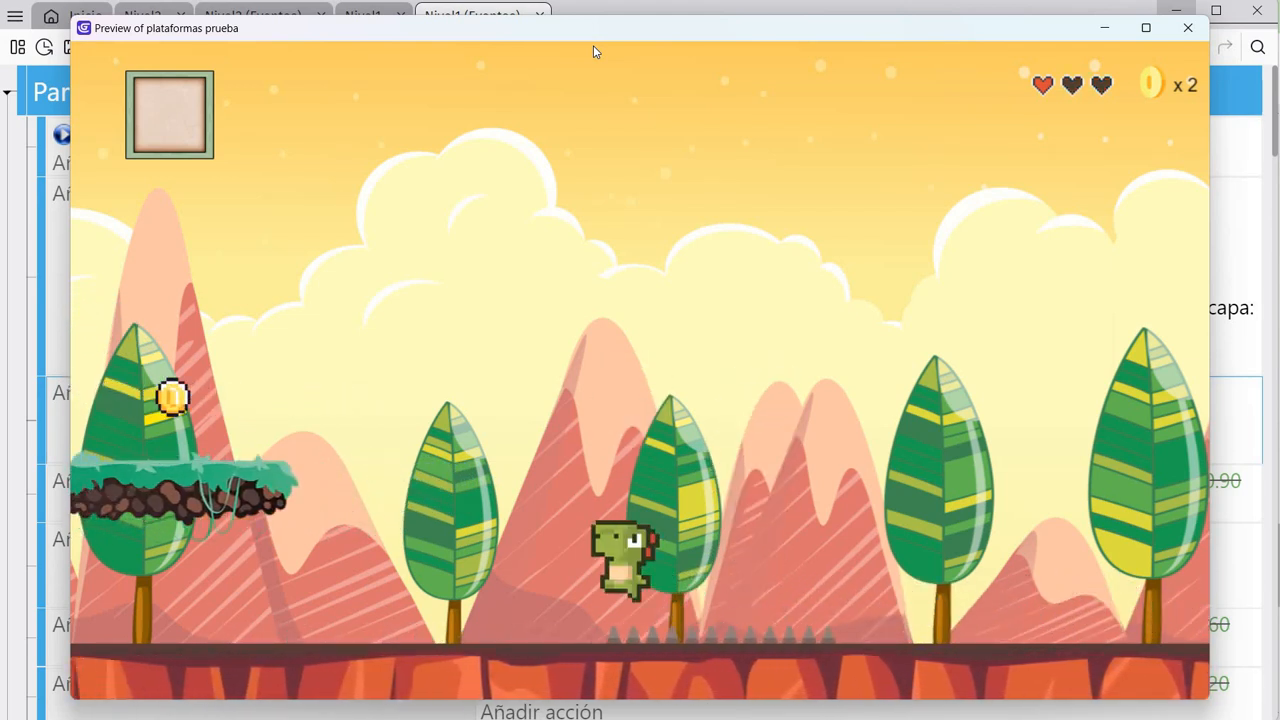
{"action": "left_click", "coordinate": [1193, 30]}
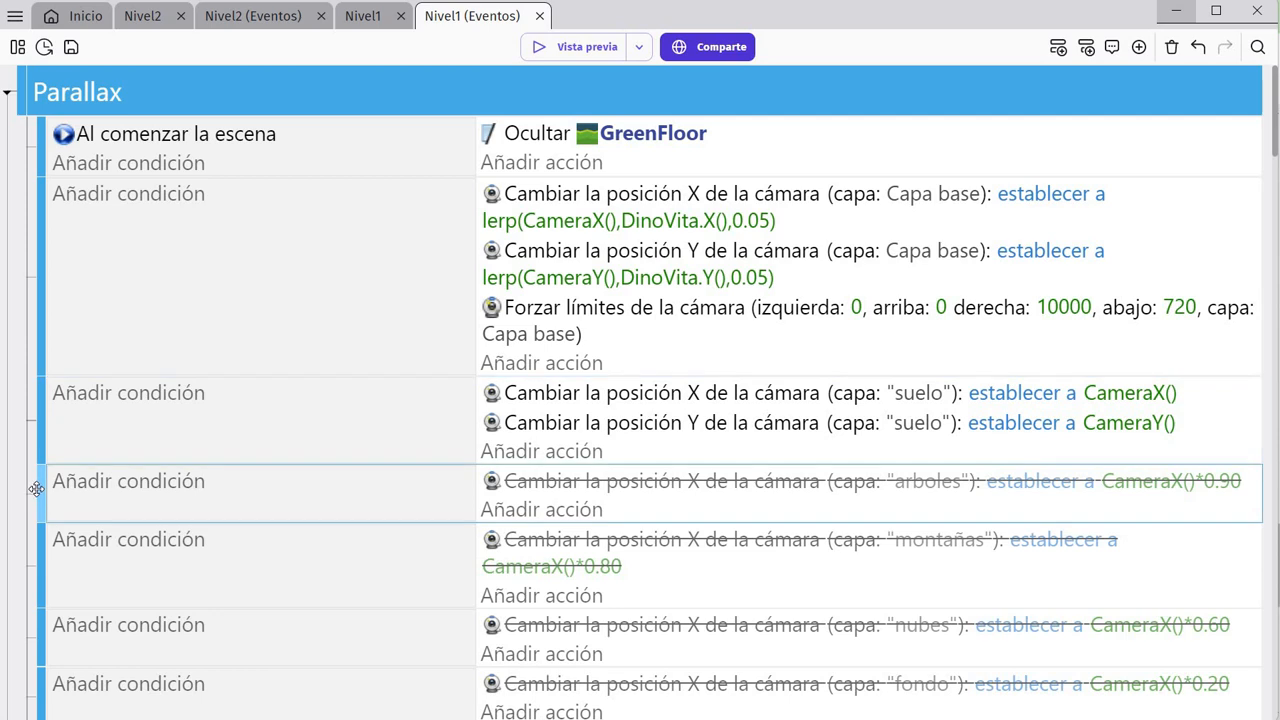
- Enable the arboles layer's camera event and set its camera X position to CameraX()*0.95
{"action": "key", "text": "d"}
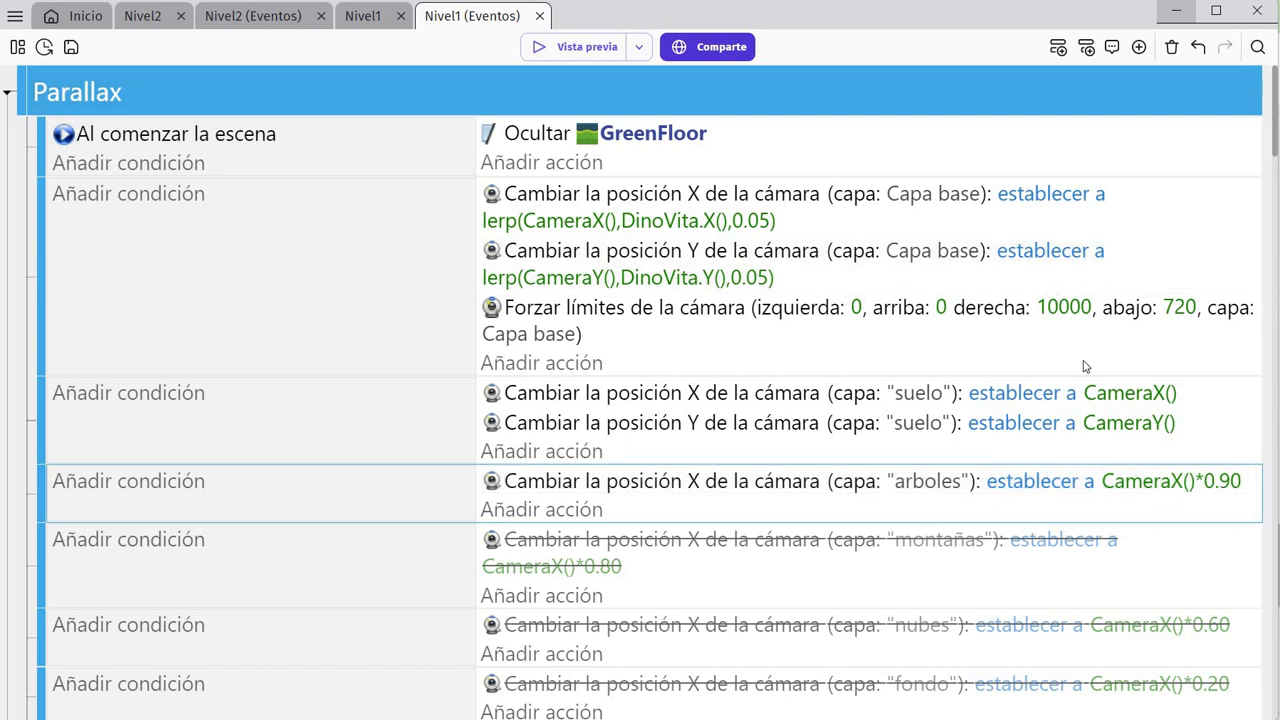
{"action": "left_click", "coordinate": [1233, 487]}
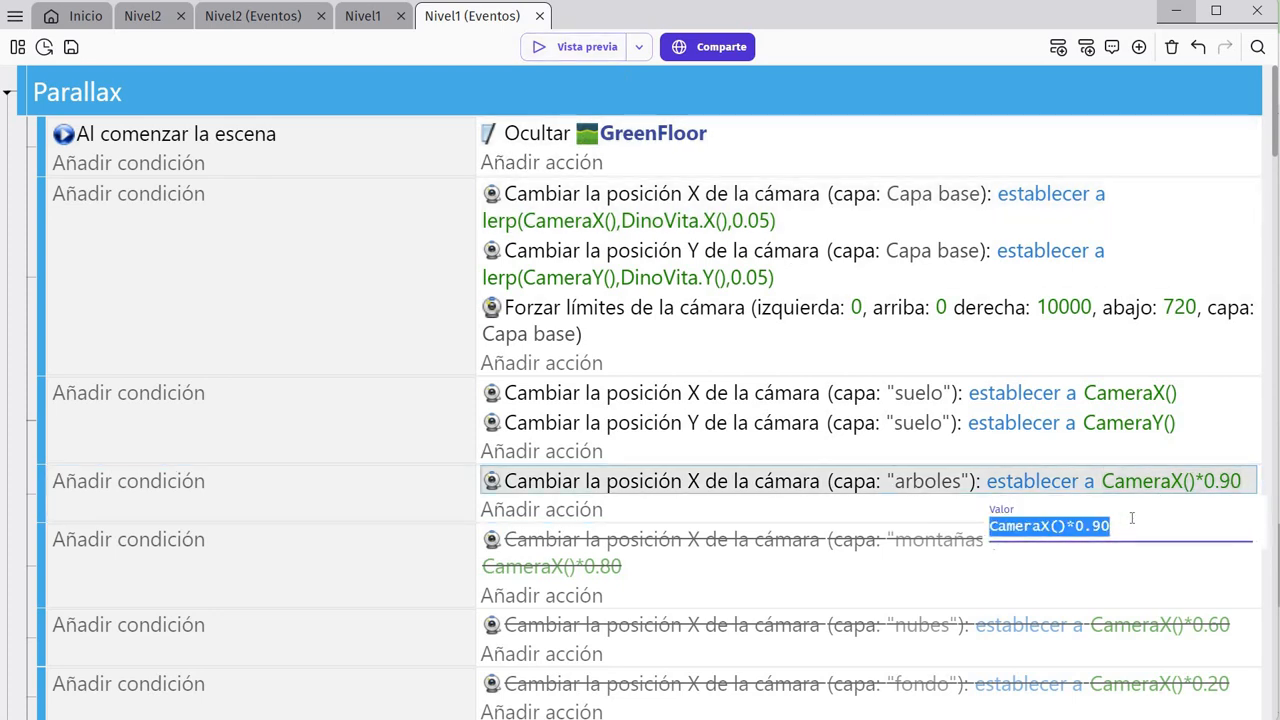
{"action": "left_click", "coordinate": [1128, 524]}
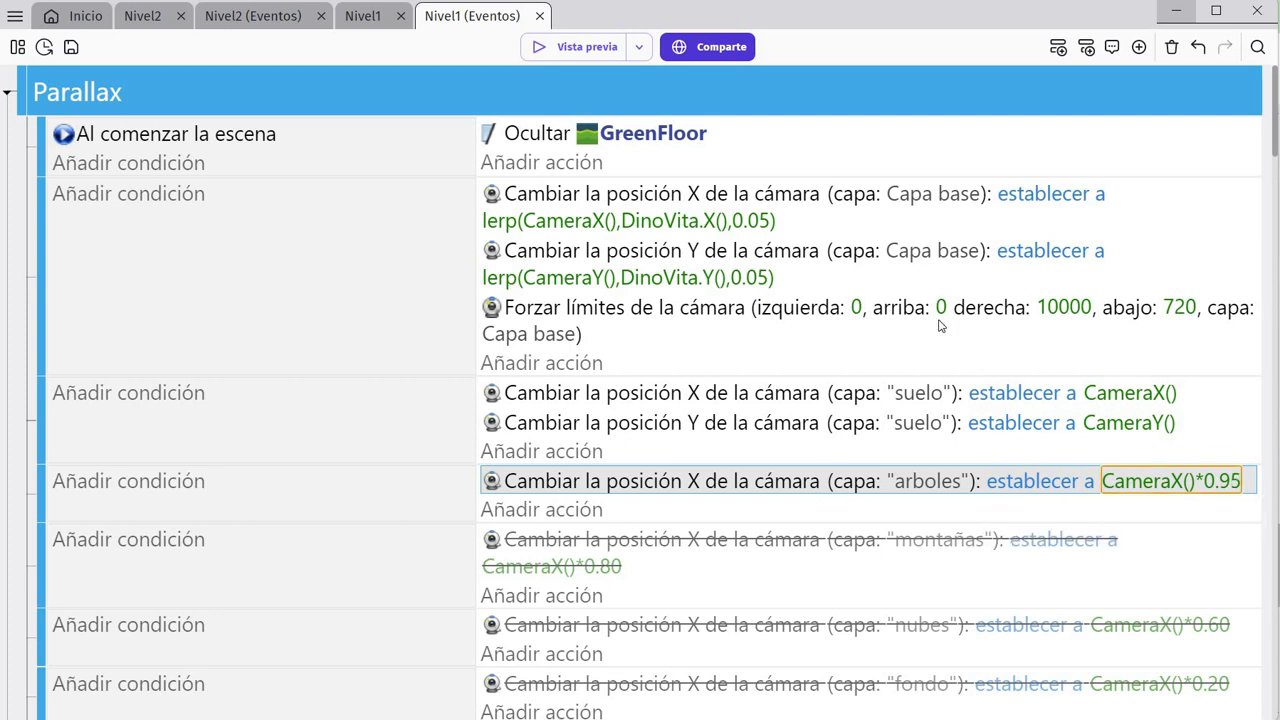
- Preview Nivel1 and run and jump the dinosaur past the spikes and the chicken to check how the arboles layer scrolls
{"action": "left_click", "coordinate": [581, 52]}
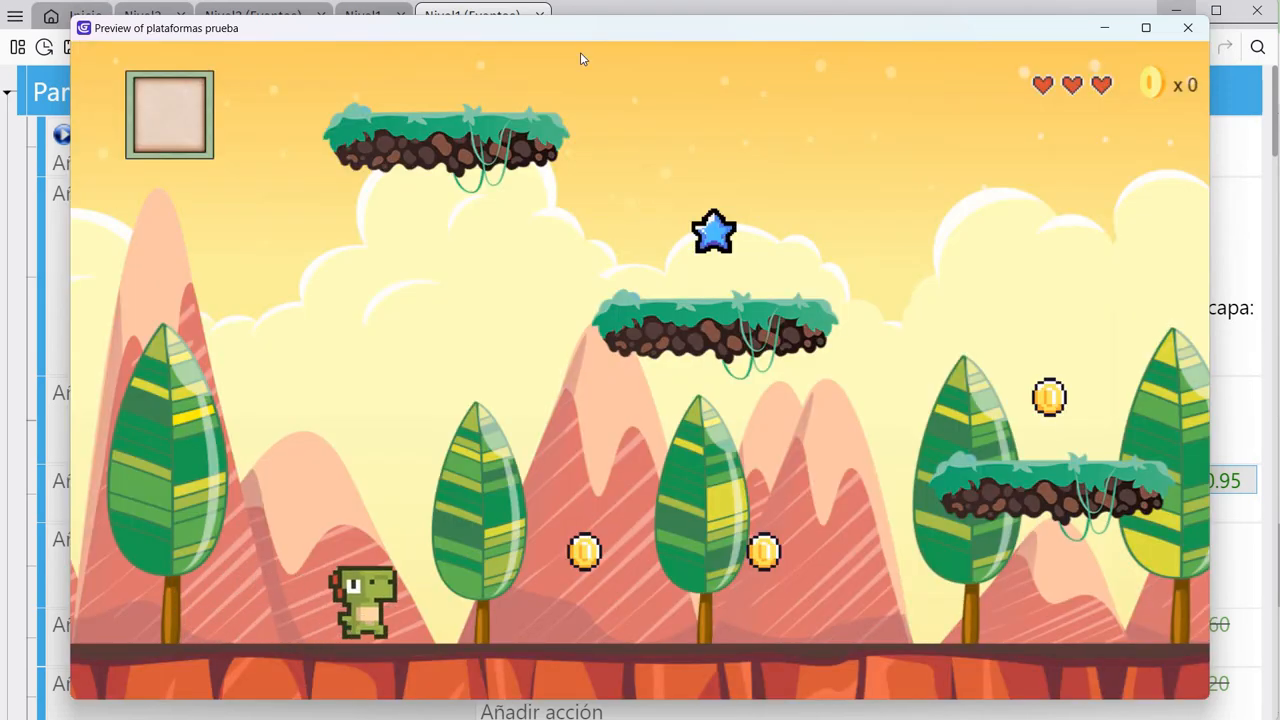
{"action": "key", "text": "Right"}
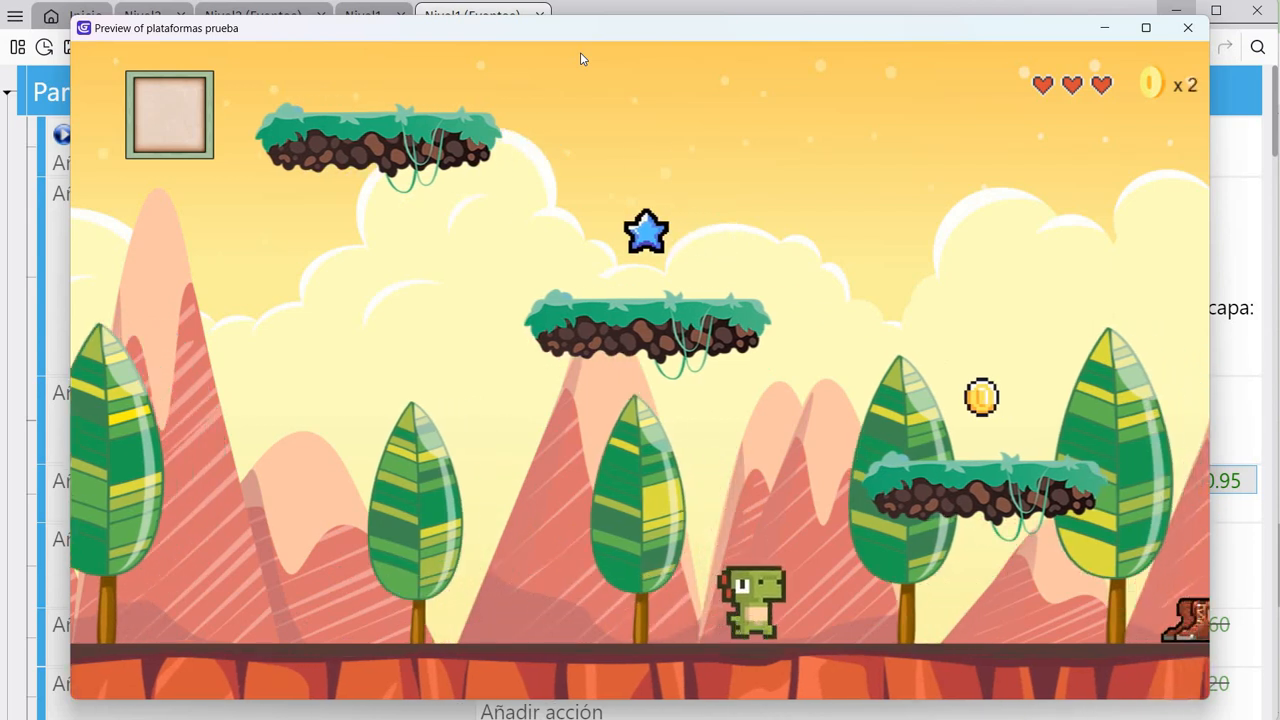
{"action": "key", "text": "Right"}
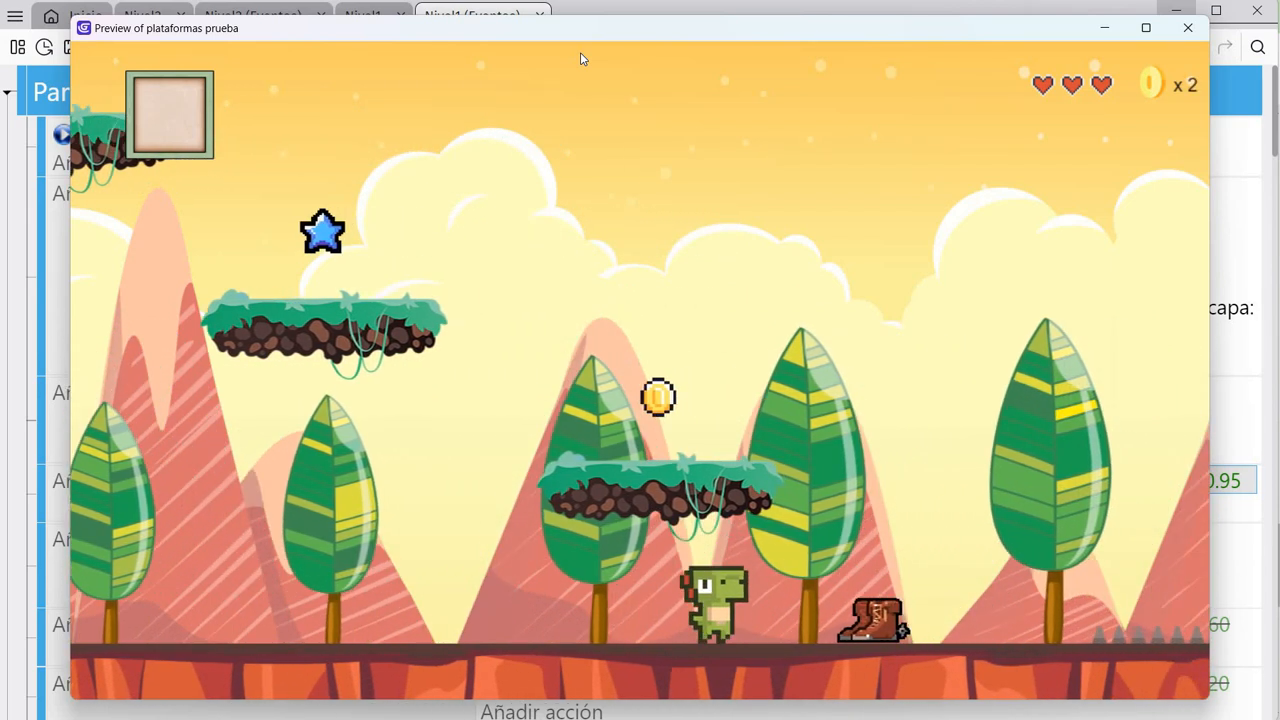
{"action": "key", "text": "Right"}
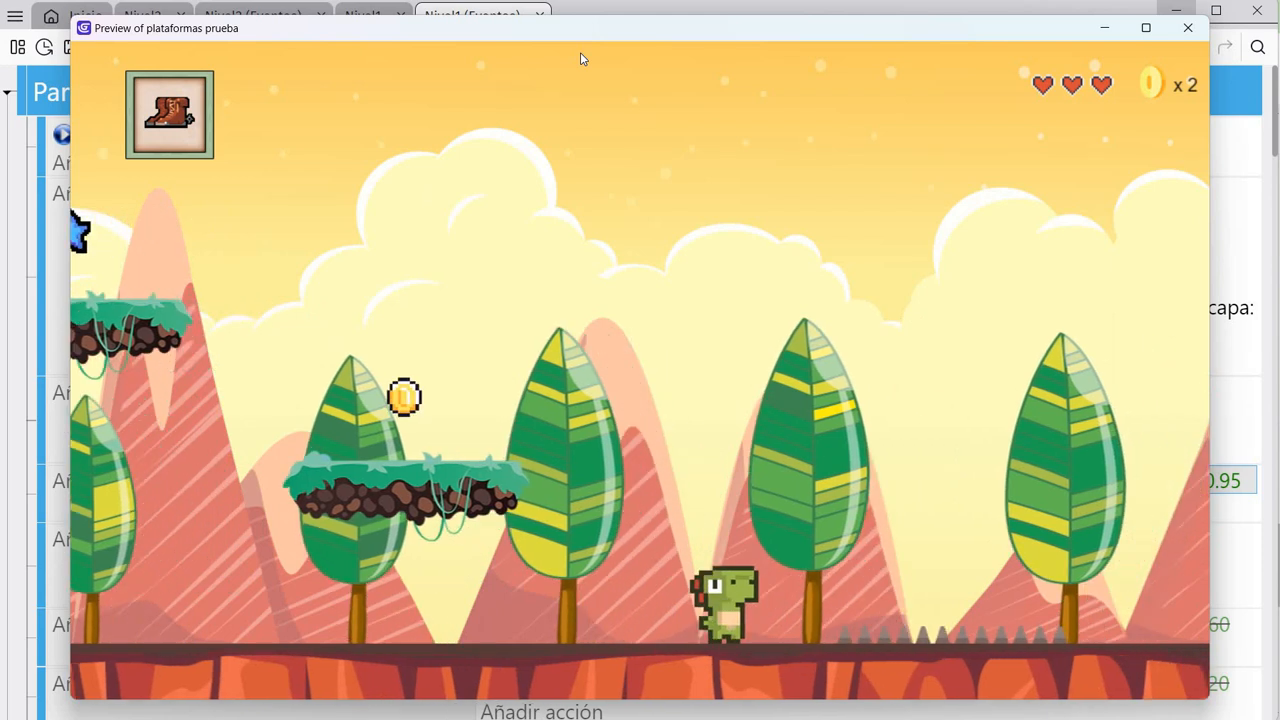
{"action": "key", "text": "Right"}
{"action": "key", "text": "space"}
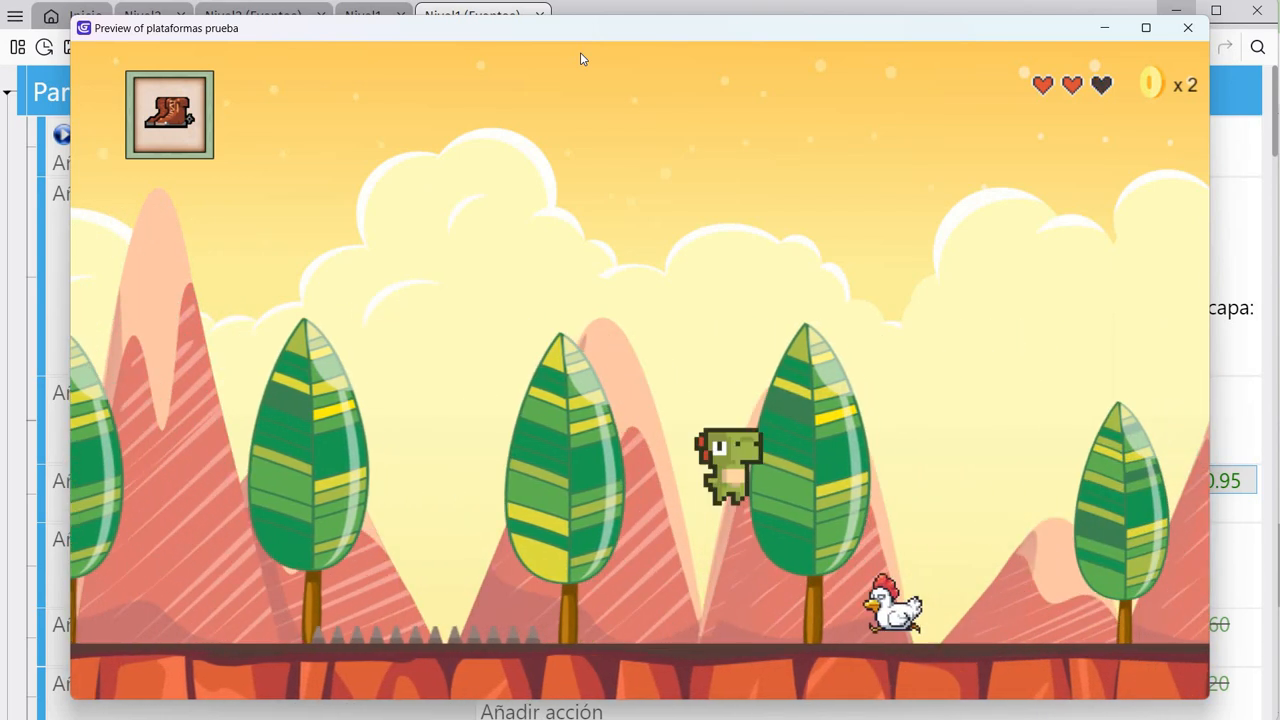
{"action": "key", "text": "Right"}
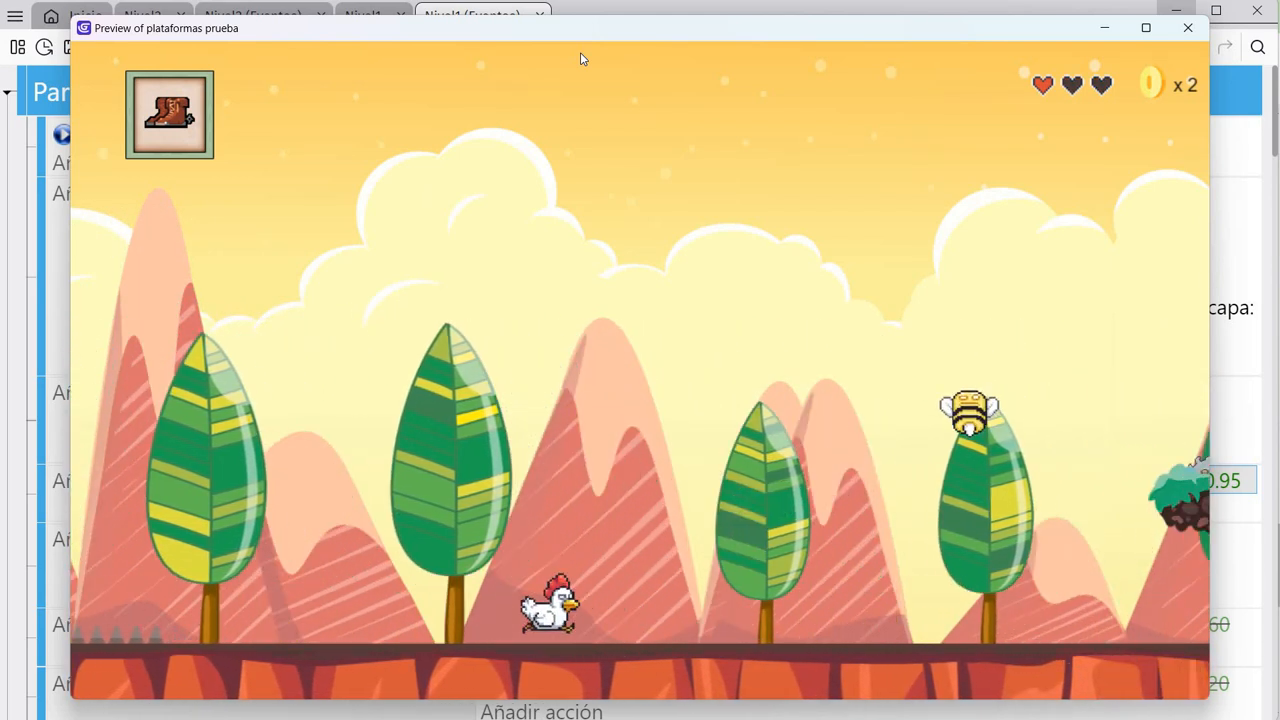
{"action": "key", "text": "Right"}
{"action": "key", "text": "space"}
{"action": "key", "text": "Left"}
{"action": "key", "text": "Left"}
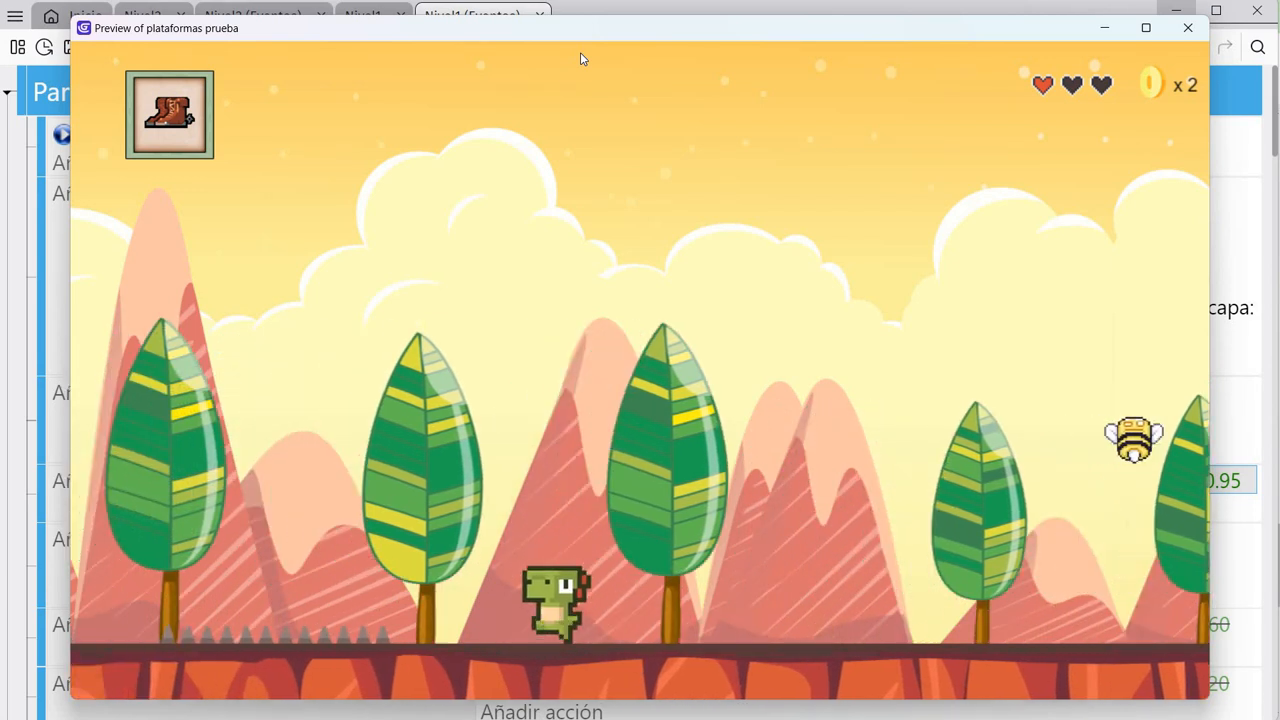
{"action": "key", "text": "Right"}
{"action": "key", "text": "Left"}
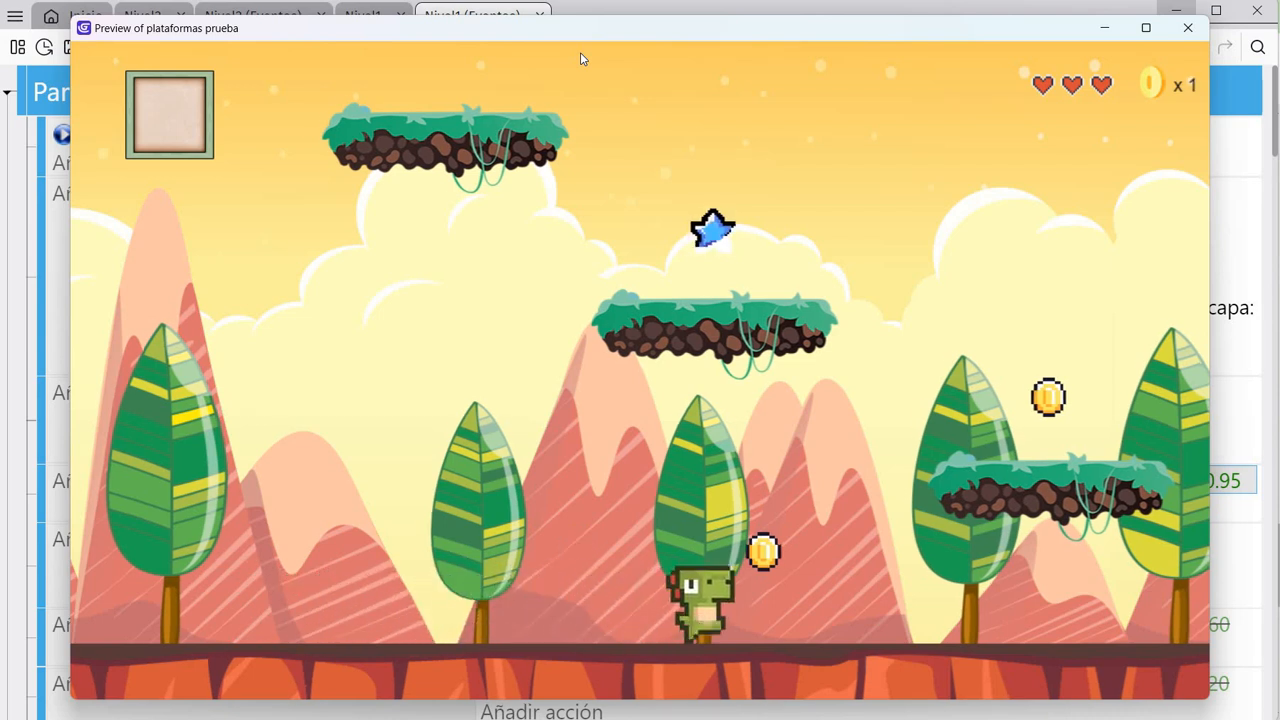
- Replay the level from its start, moving back and forth to compare the trees with the ground, and close the preview
{"action": "key", "text": "Right"}
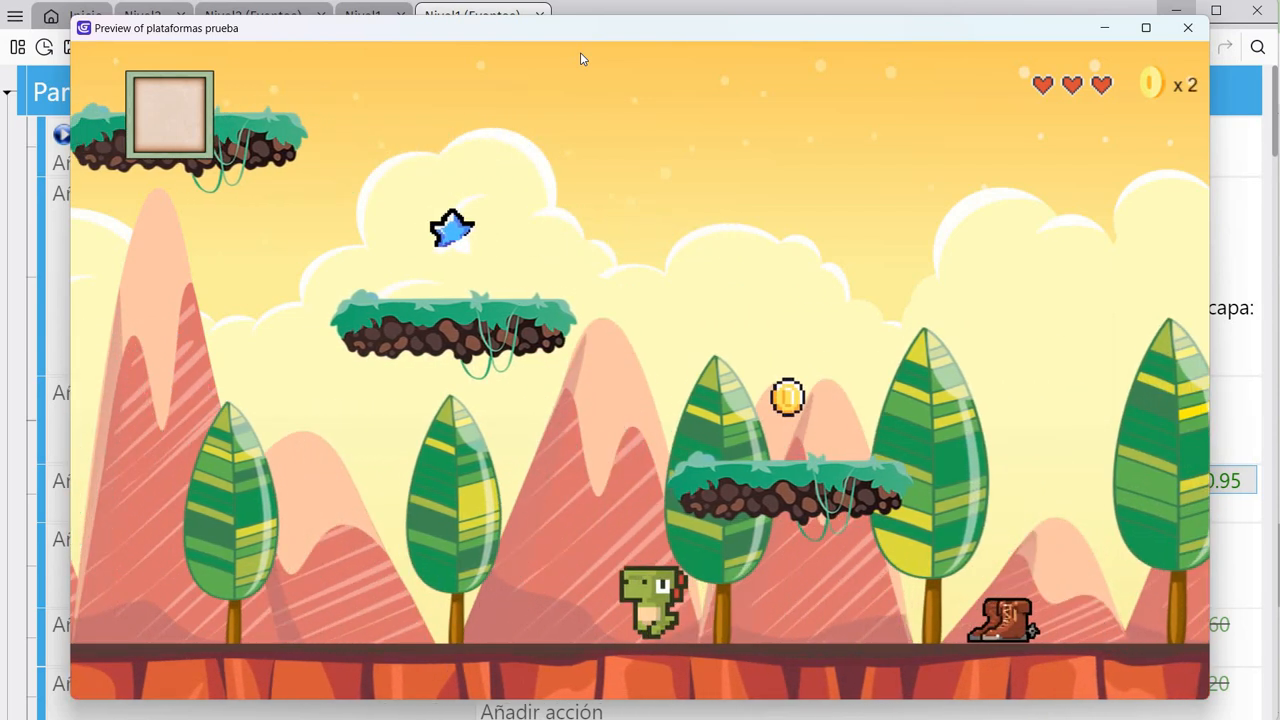
{"action": "key", "text": "space"}
{"action": "key", "text": "space"}
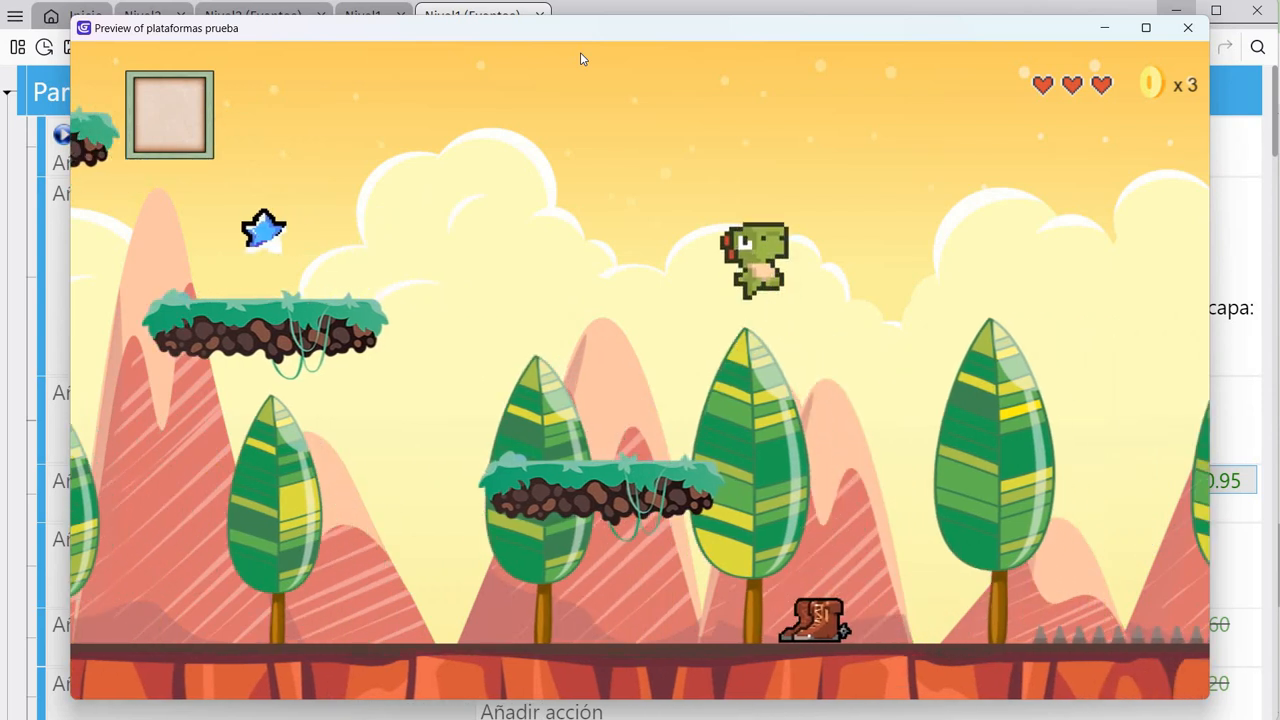
{"action": "key", "text": "space"}
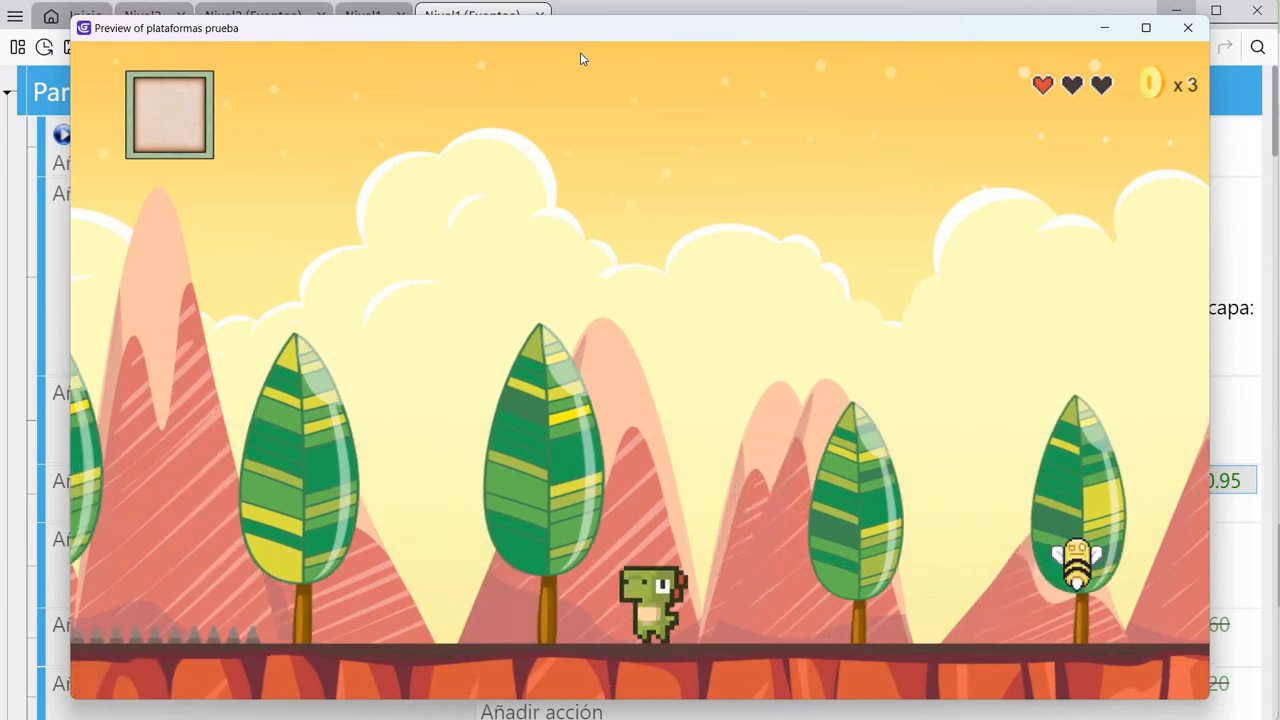
{"action": "key", "text": "Left"}
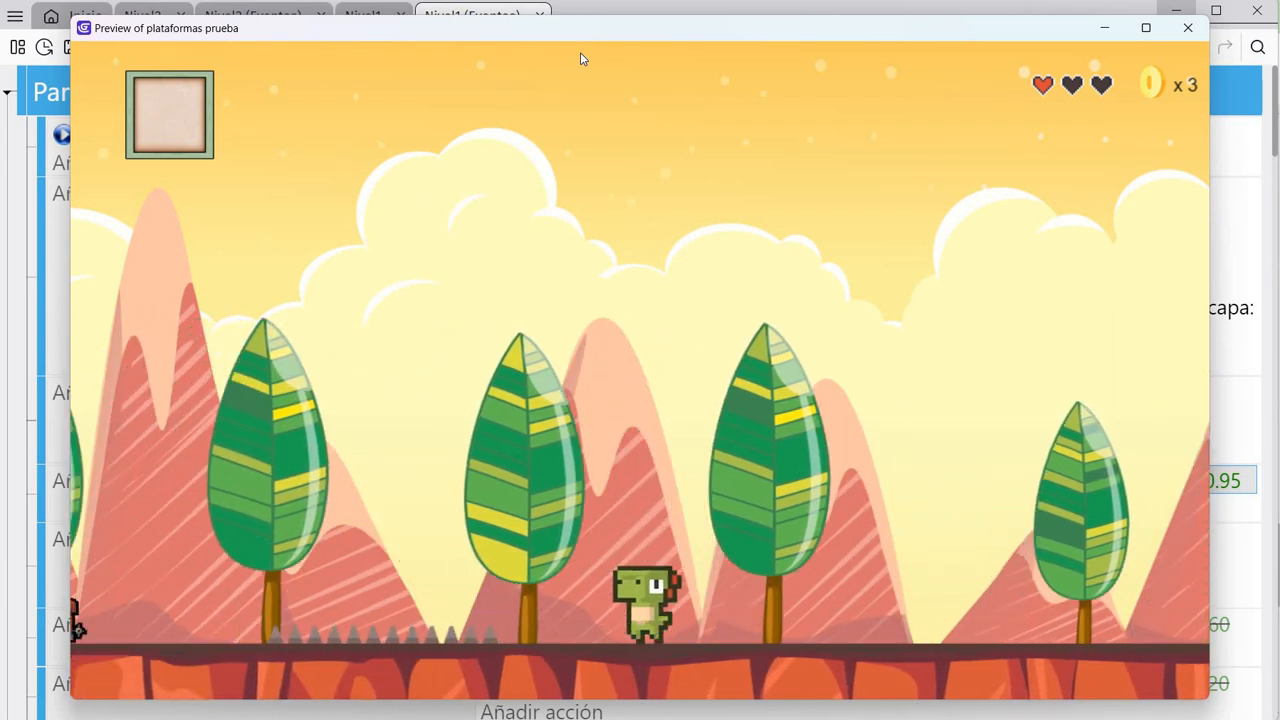
{"action": "key", "text": "Right"}
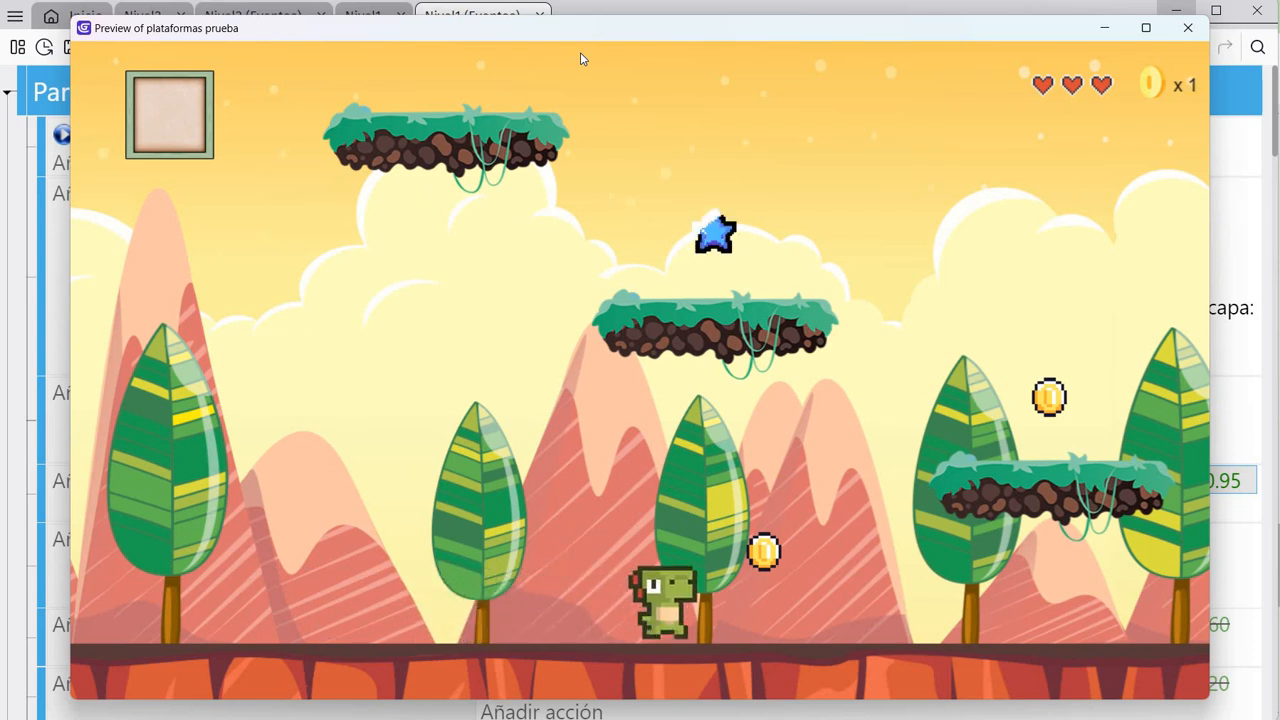
{"action": "key", "text": "Right"}
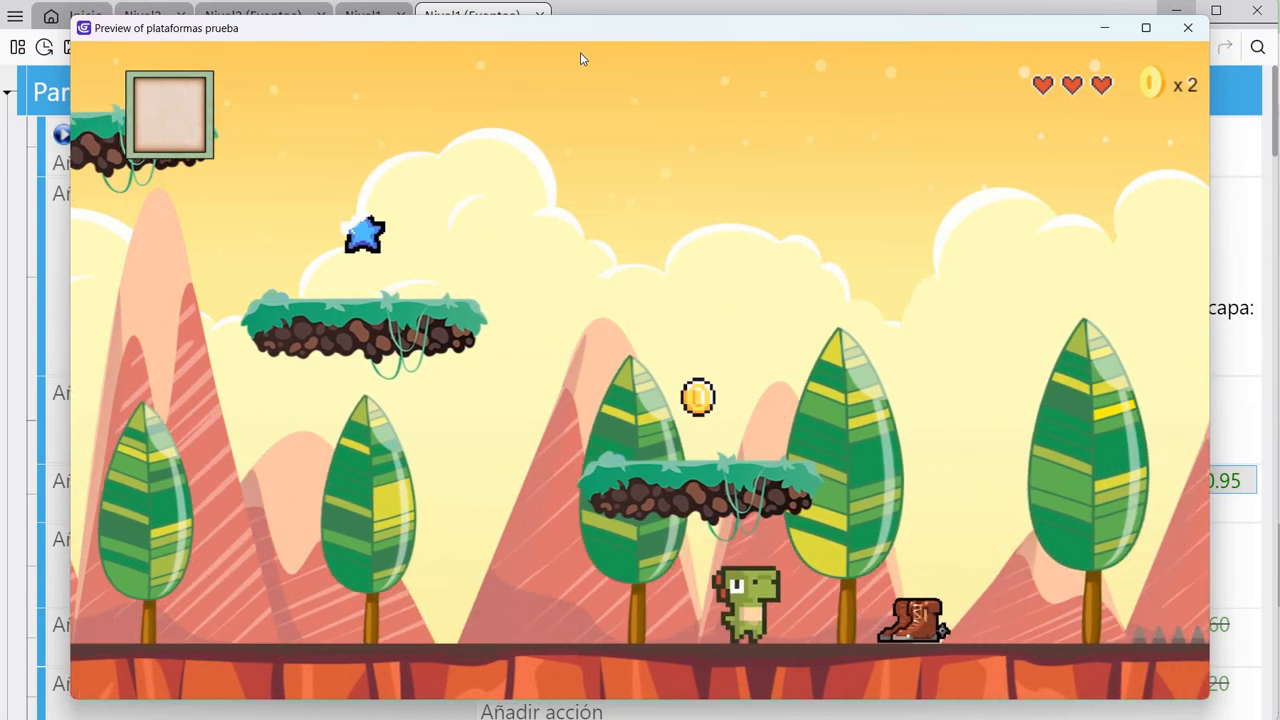
{"action": "key", "text": "Left"}
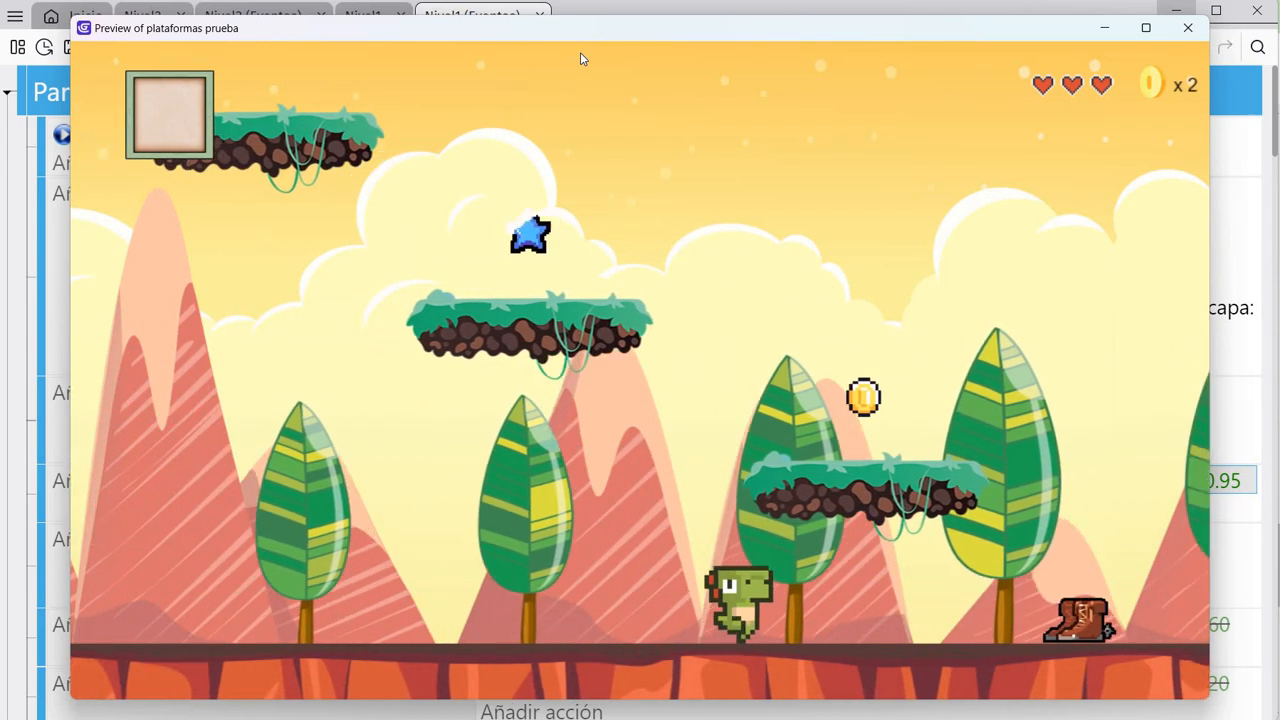
{"action": "key", "text": "Left"}
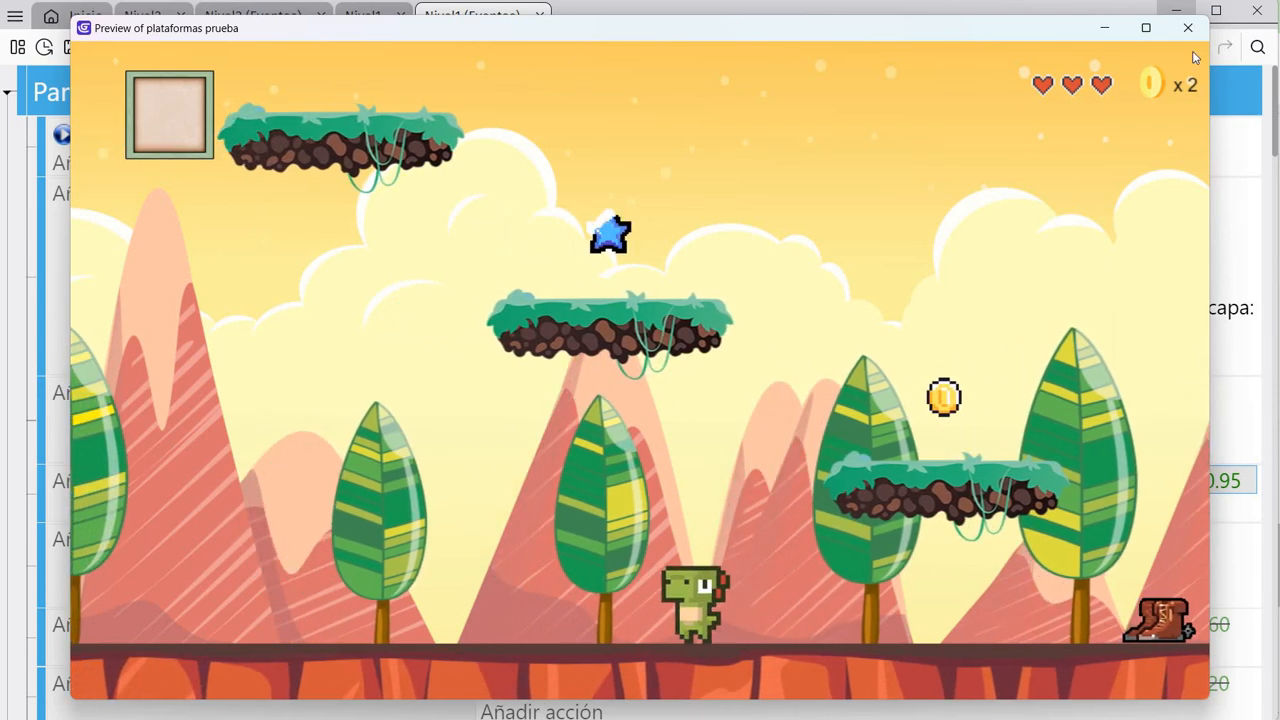
{"action": "left_click", "coordinate": [1188, 28]}
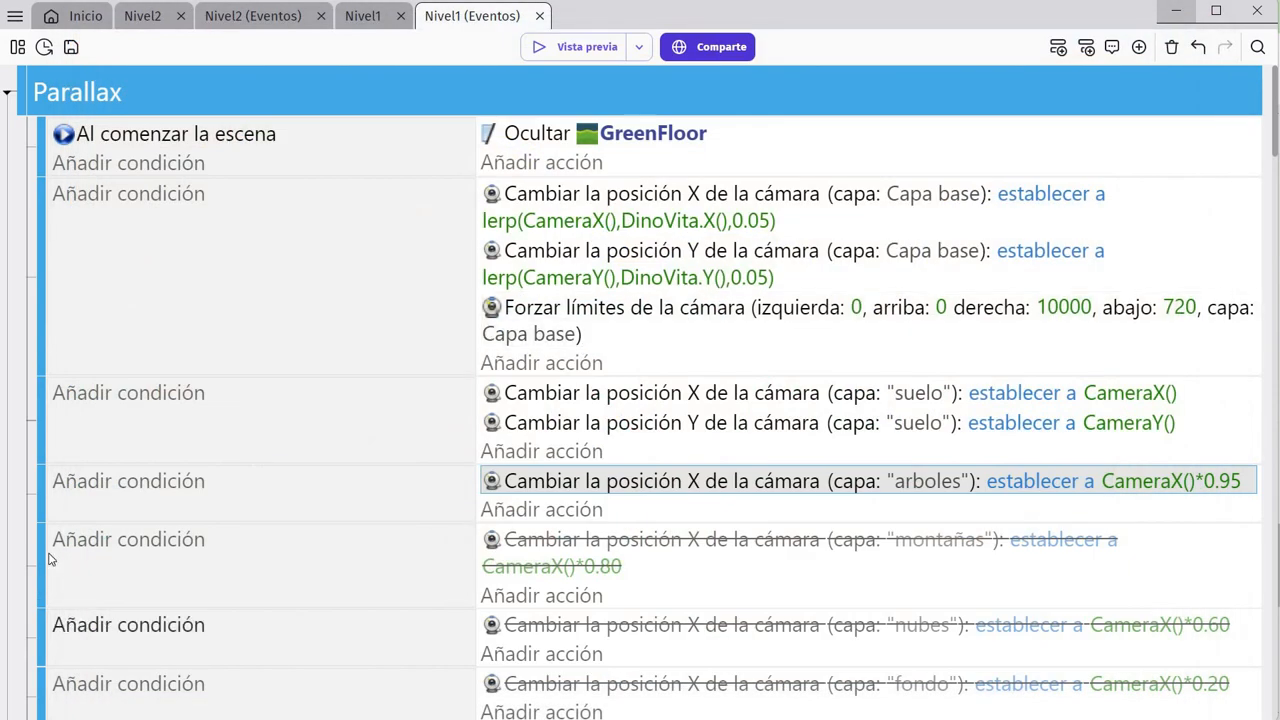
- Enable the montañas layer's camera event and set its camera X position to CameraX()*0.70
{"action": "left_click", "coordinate": [40, 552]}
{"action": "key", "text": "d"}
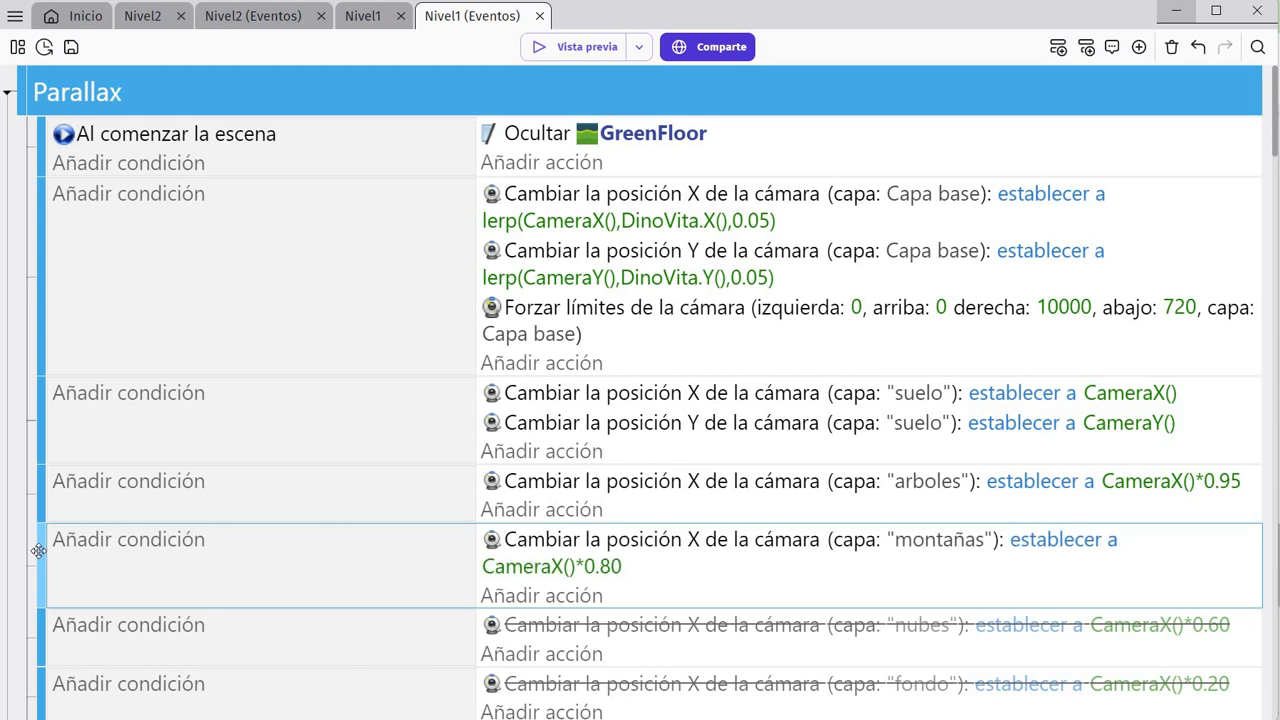
{"action": "left_click", "coordinate": [608, 567]}
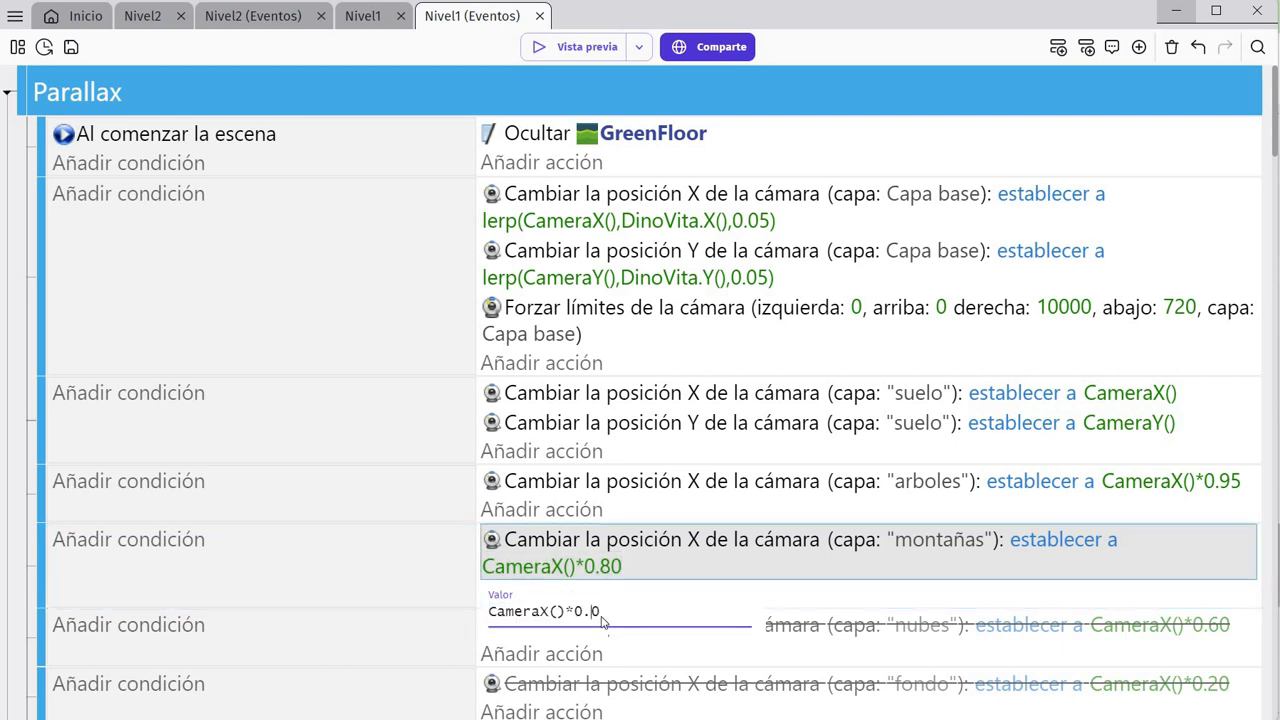
{"action": "type", "text": "7"}
{"action": "key", "text": "Return"}
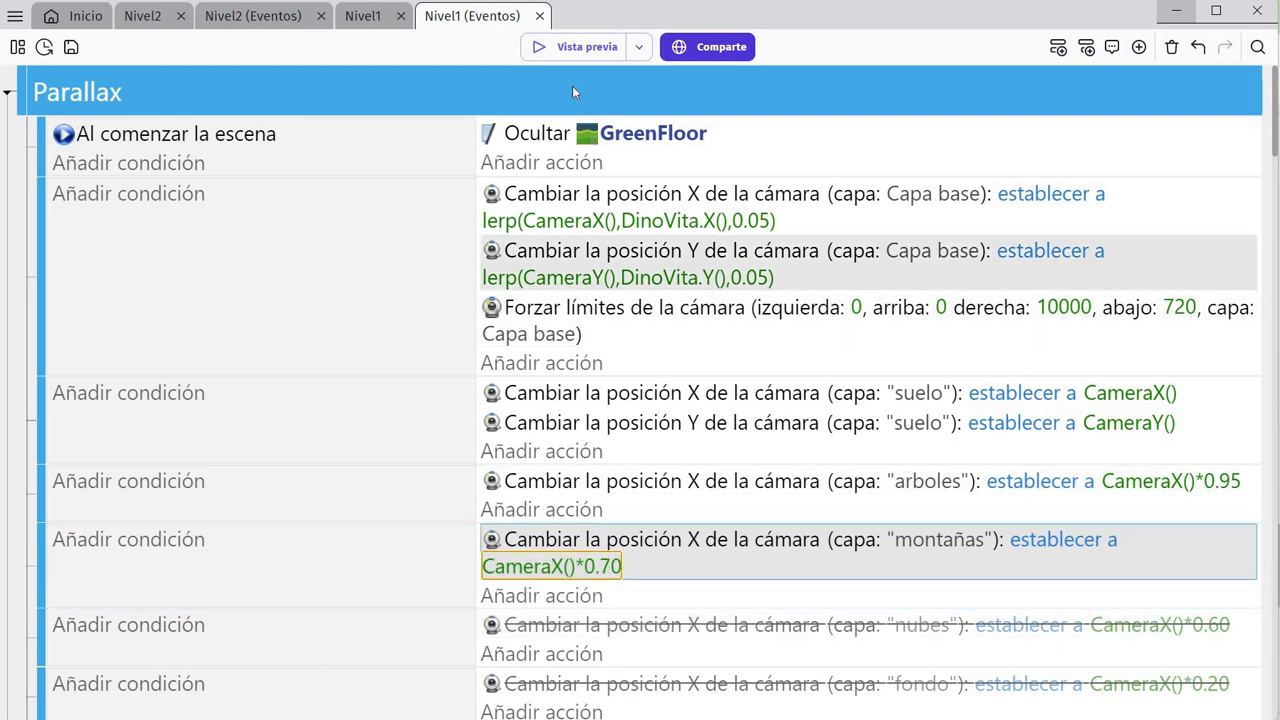
- Preview Nivel1 and run the dinosaur past the spikes, chicken and bee to check how the montañas layer scrolls behind the trees
{"action": "left_click", "coordinate": [585, 47]}
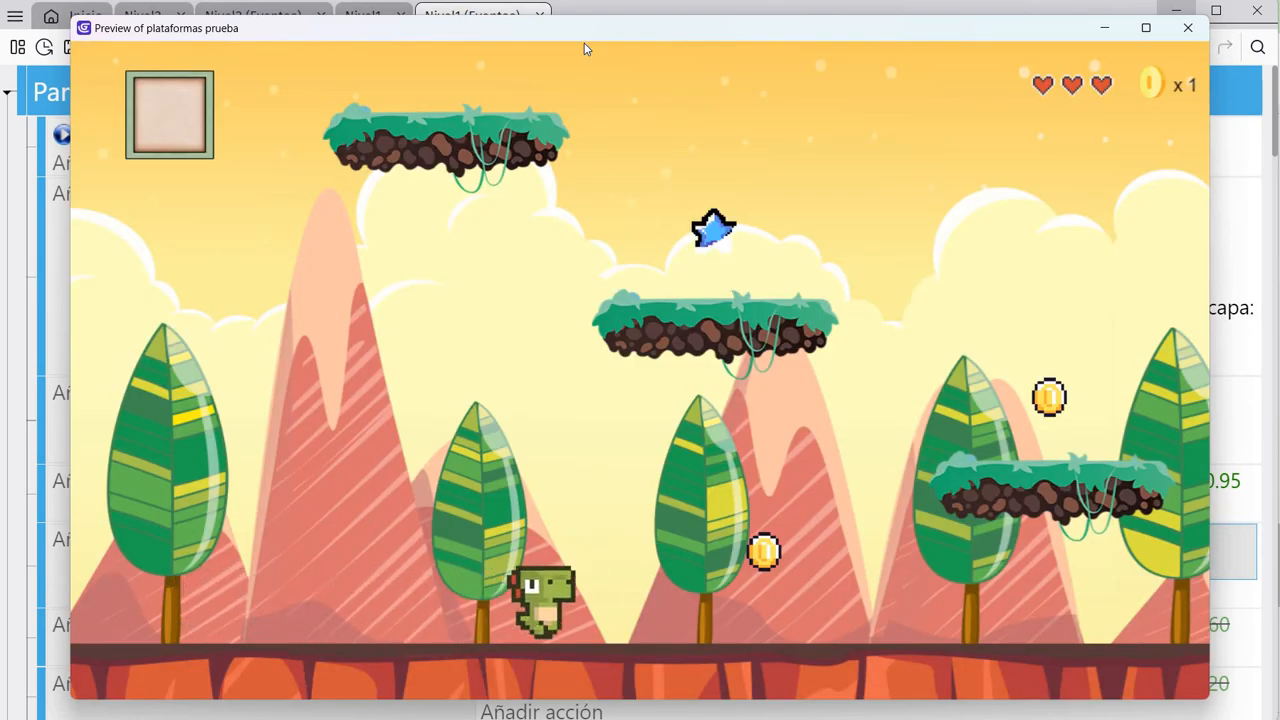
{"action": "key", "text": "Right"}
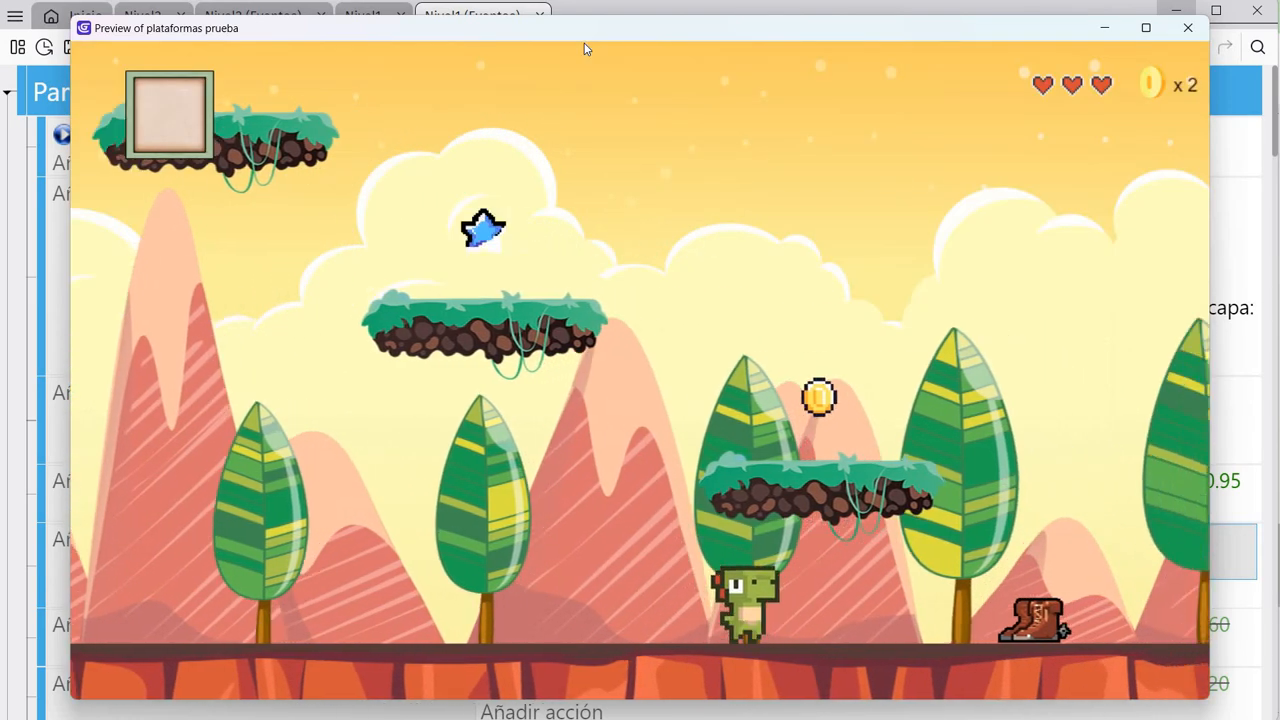
{"action": "key", "text": "Left"}
{"action": "key", "text": "Right"}
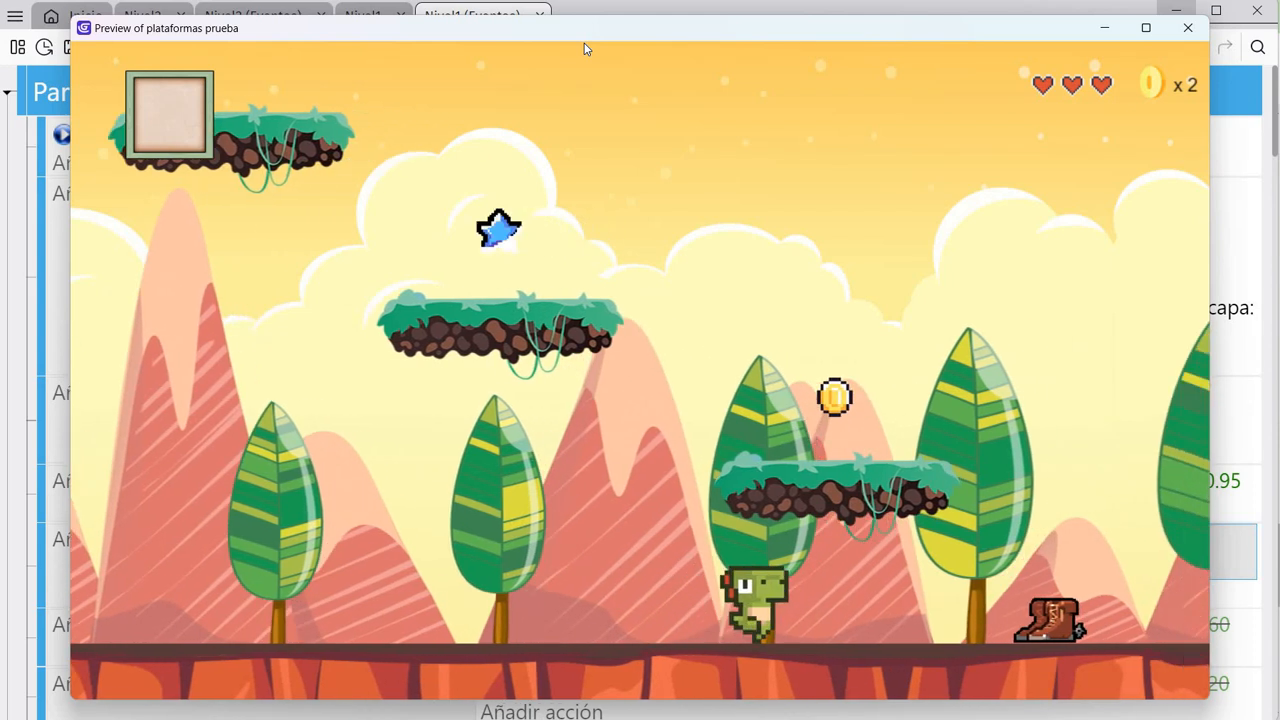
{"action": "key", "text": "Left"}
{"action": "key", "text": "Right"}
{"action": "key", "text": "space"}
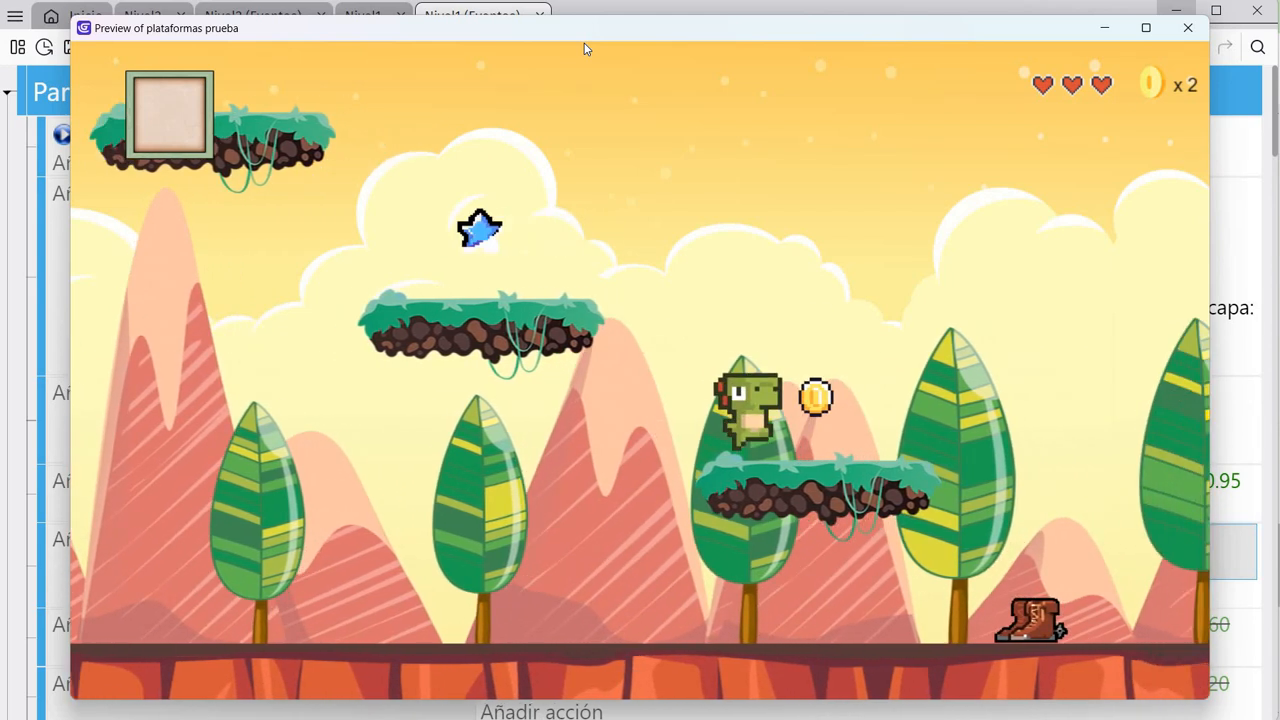
{"action": "key", "text": "Right"}
{"action": "key", "text": "space"}
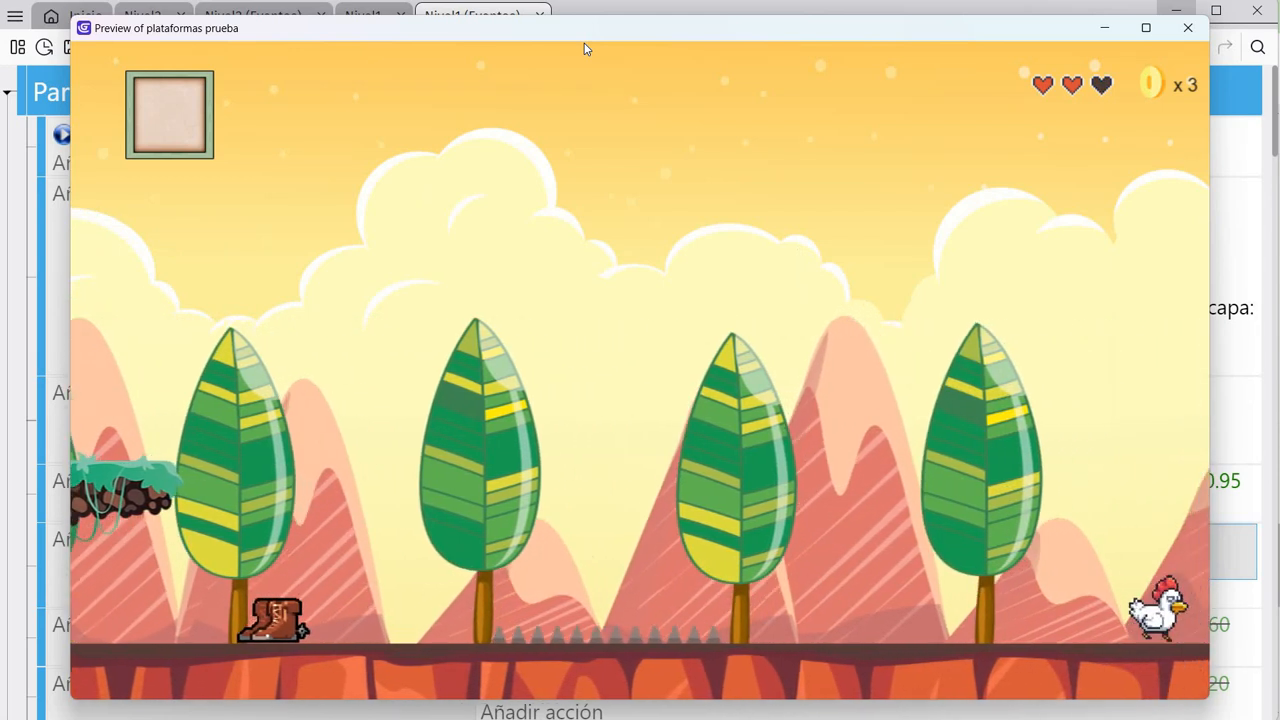
{"action": "key", "text": "Right"}
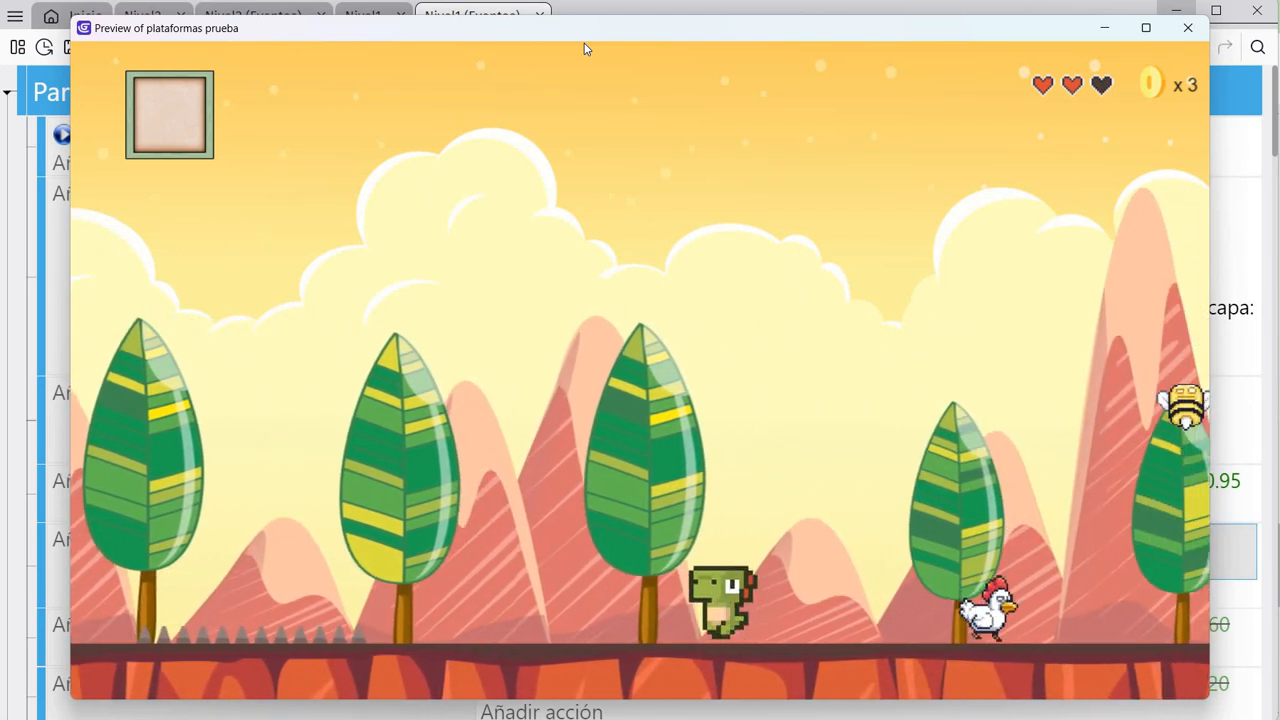
{"action": "key", "text": "space"}
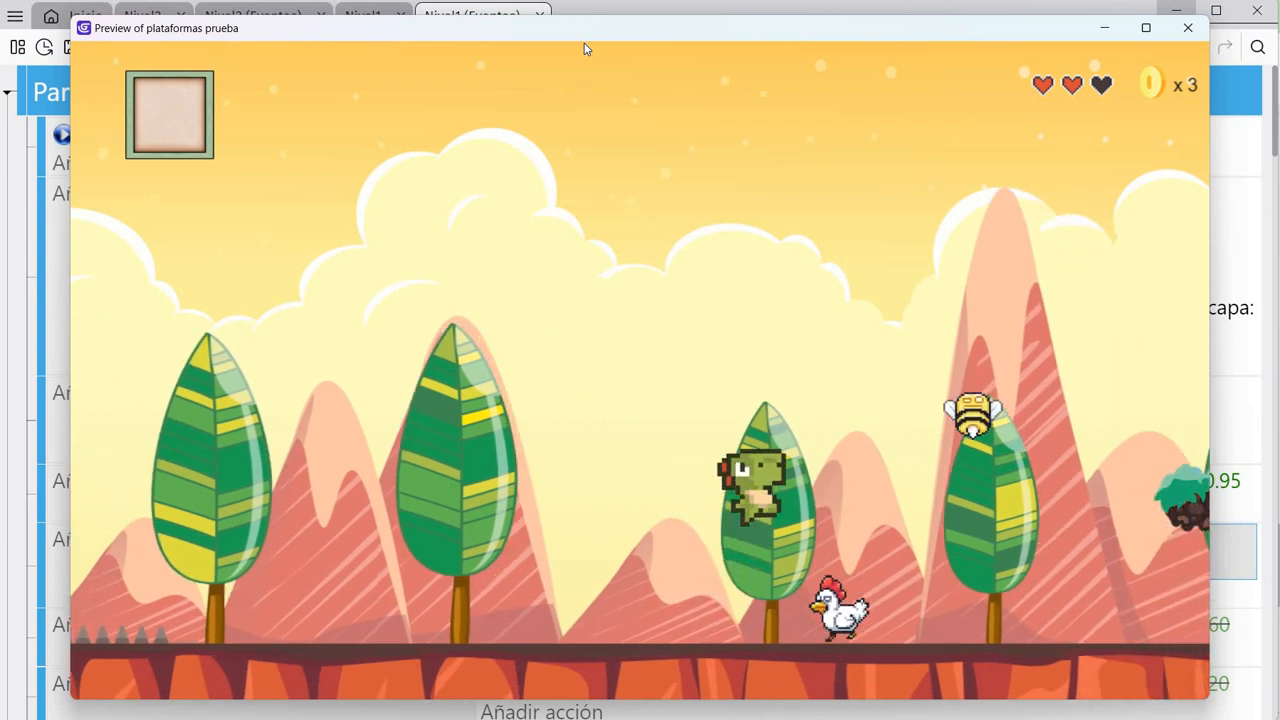
{"action": "key", "text": "Right"}
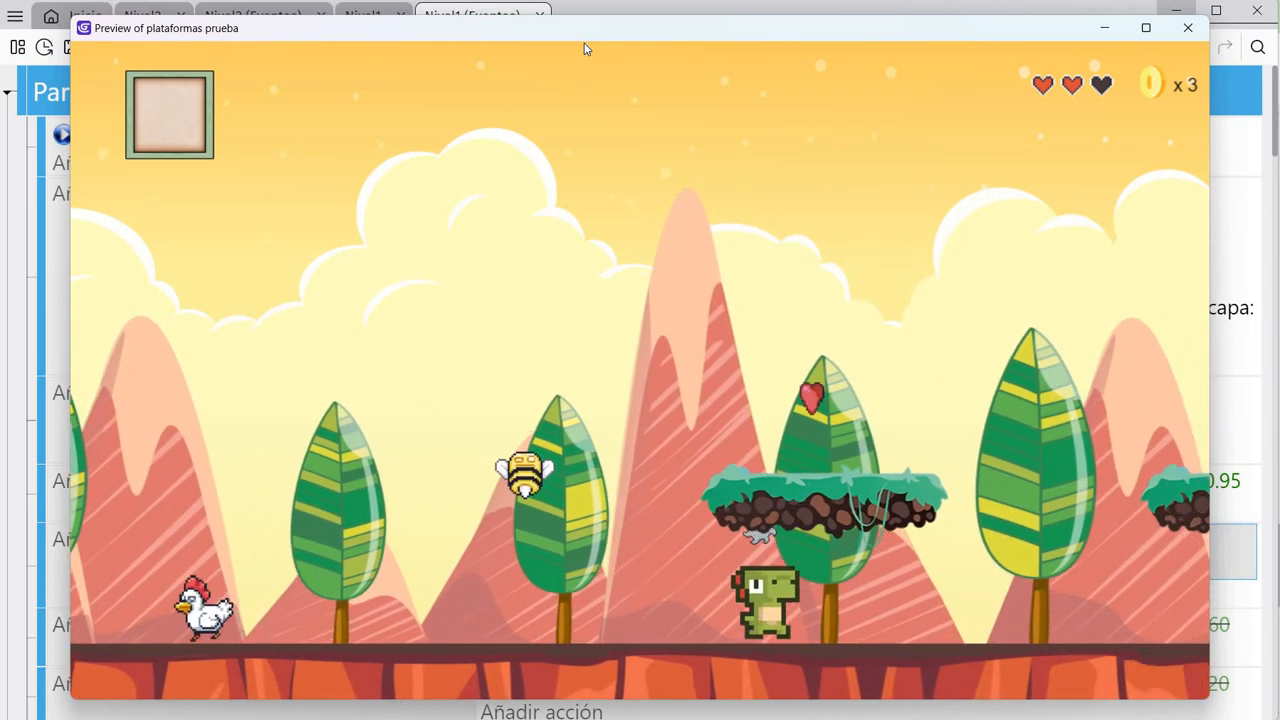
{"action": "key", "text": "Right"}
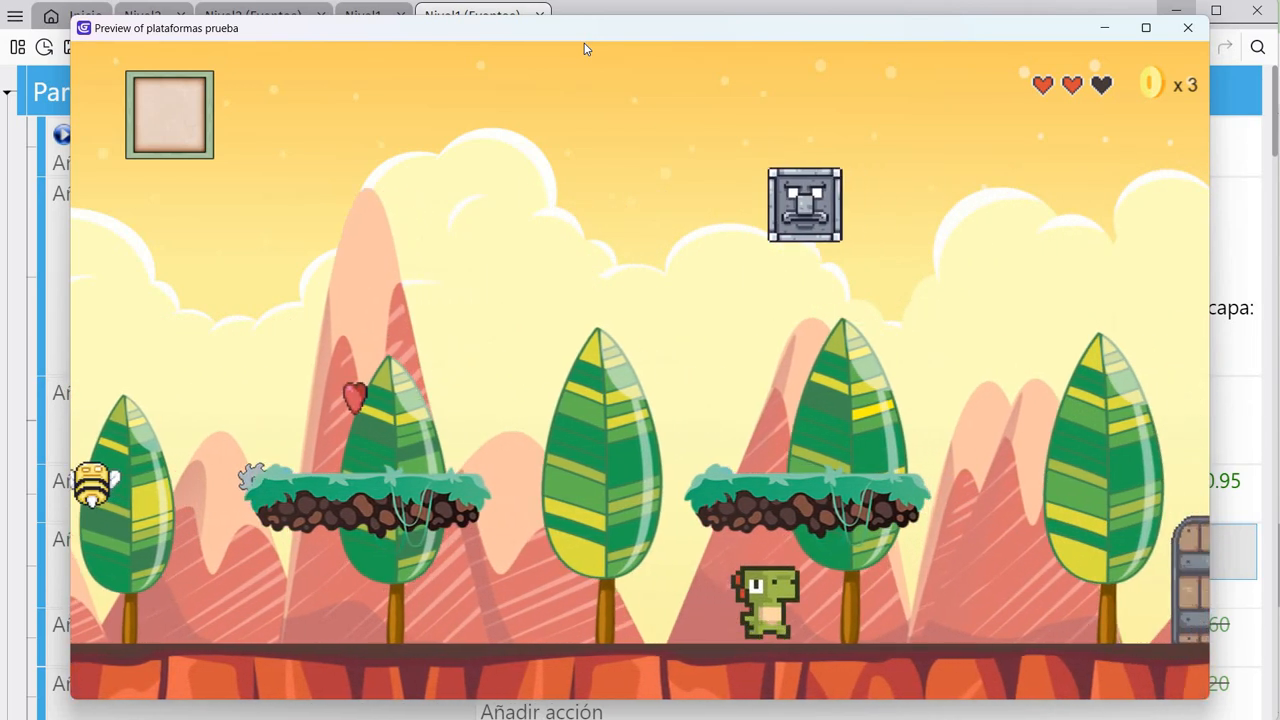
- Move the dinosaur back and forth near the door at the level's end to compare the mountains' scrolling with the trees
{"action": "key", "text": "Left"}
{"action": "key", "text": "Right"}
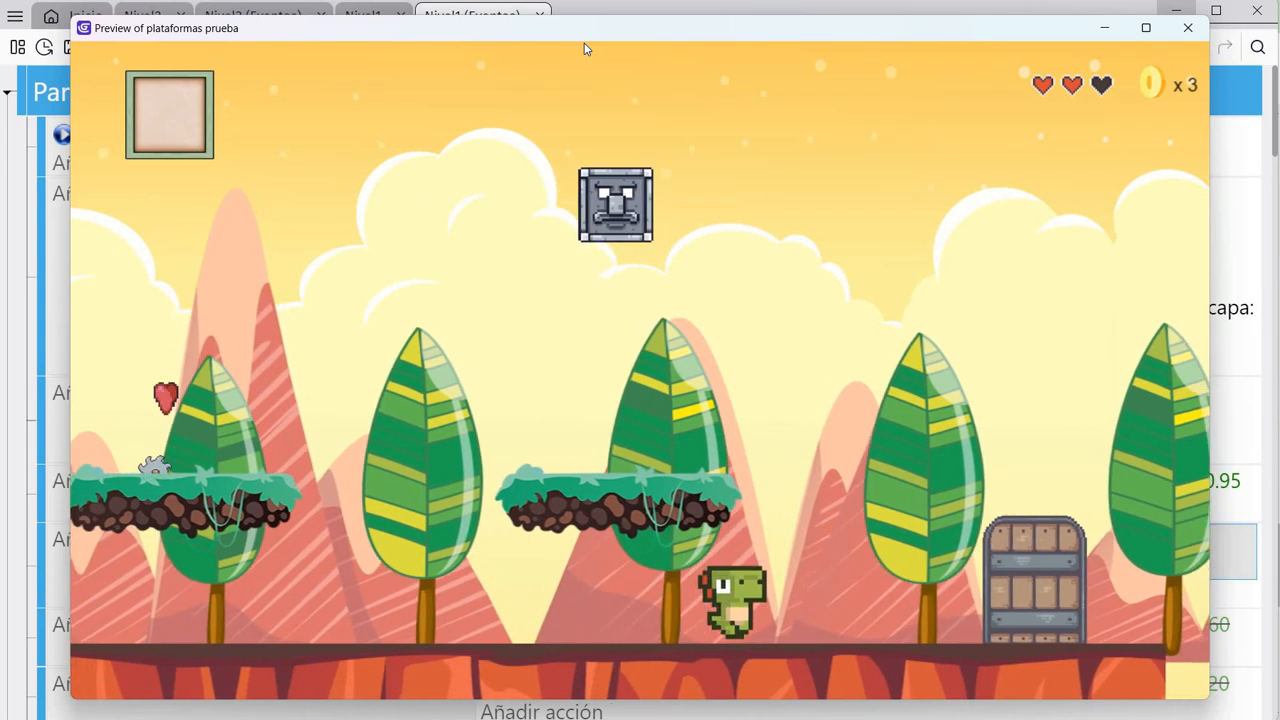
{"action": "key", "text": "Left"}
{"action": "key", "text": "Right"}
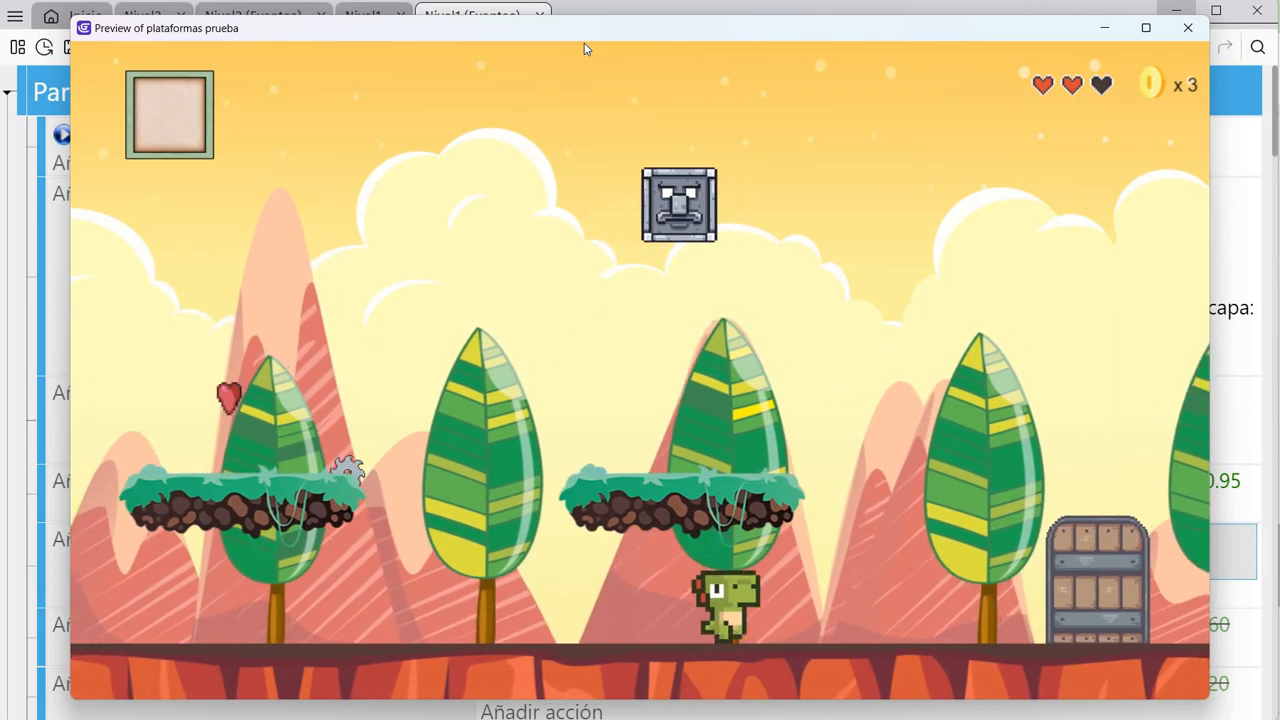
{"action": "key", "text": "Left"}
{"action": "key", "text": "Right"}
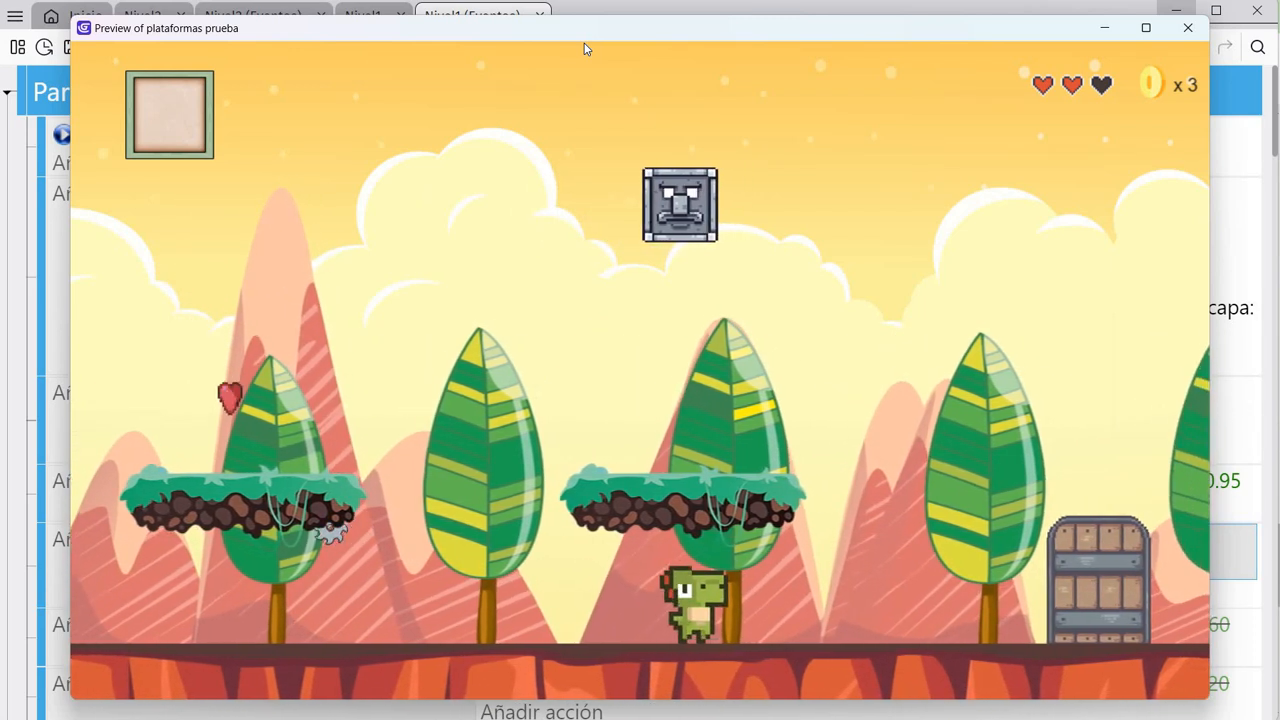
{"action": "key", "text": "Right"}
{"action": "key", "text": "Left"}
{"action": "key", "text": "Right"}
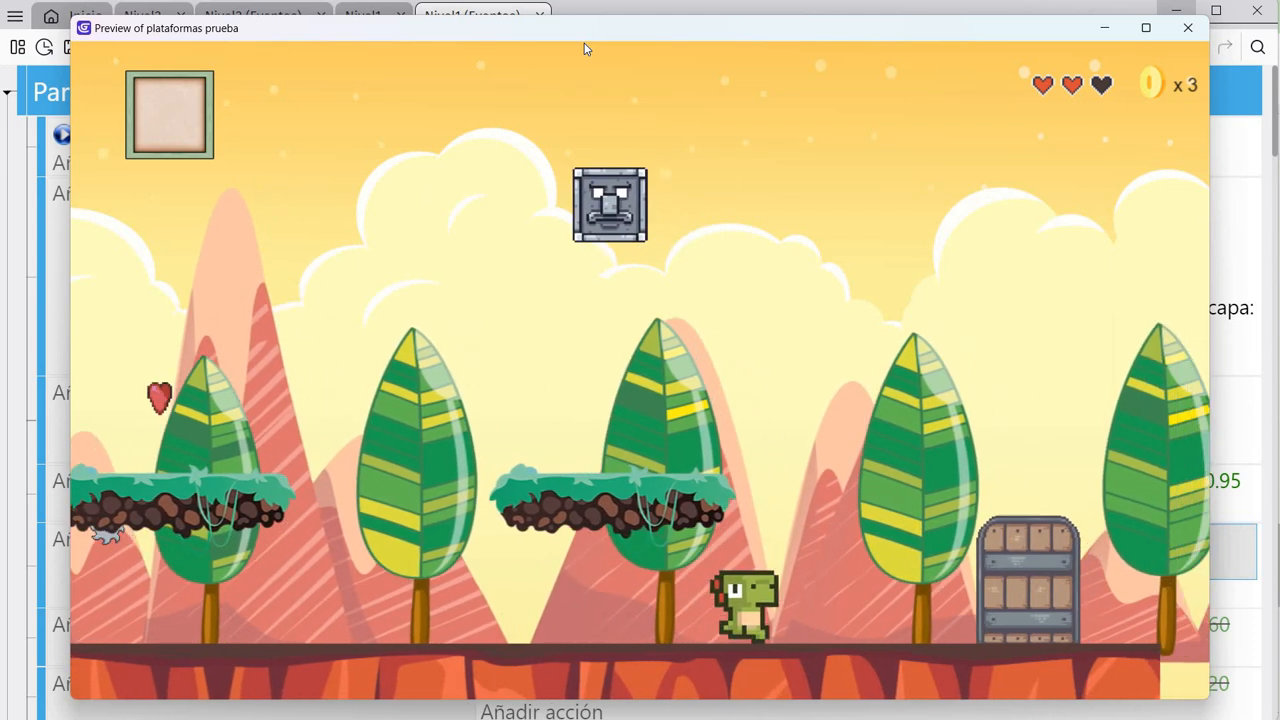
{"action": "key", "text": "Left"}
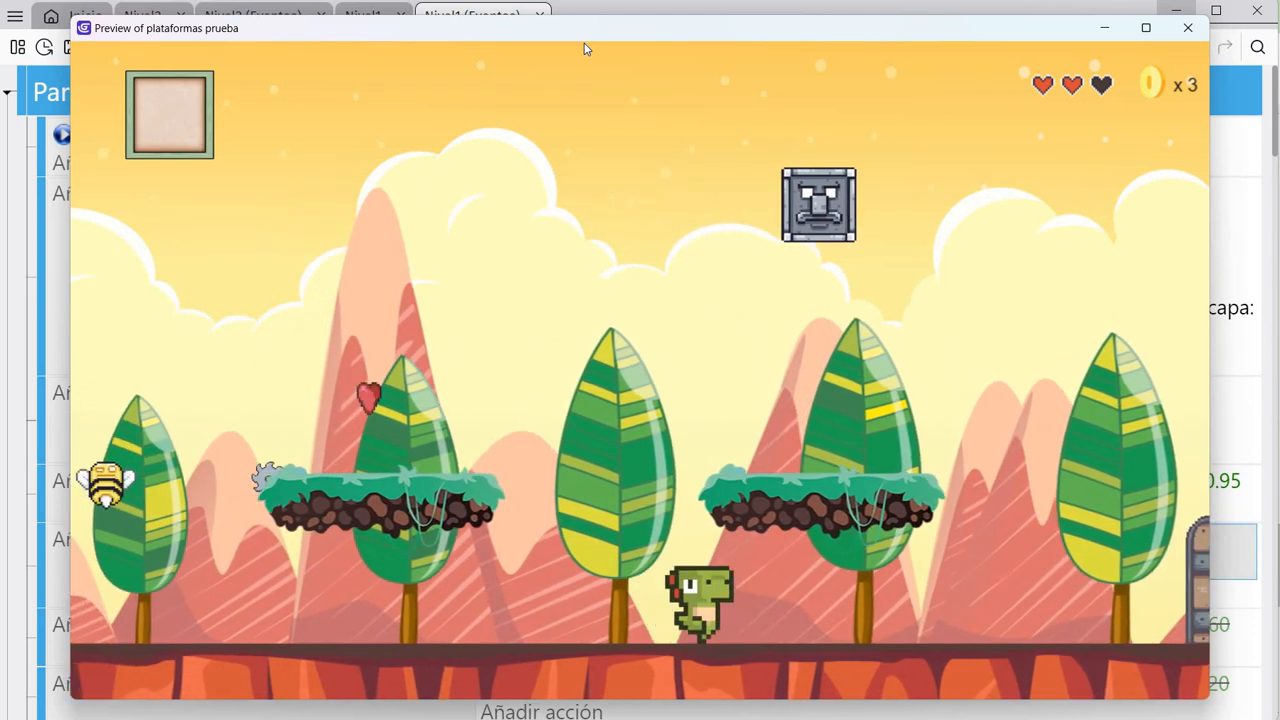
{"action": "key", "text": "Left"}
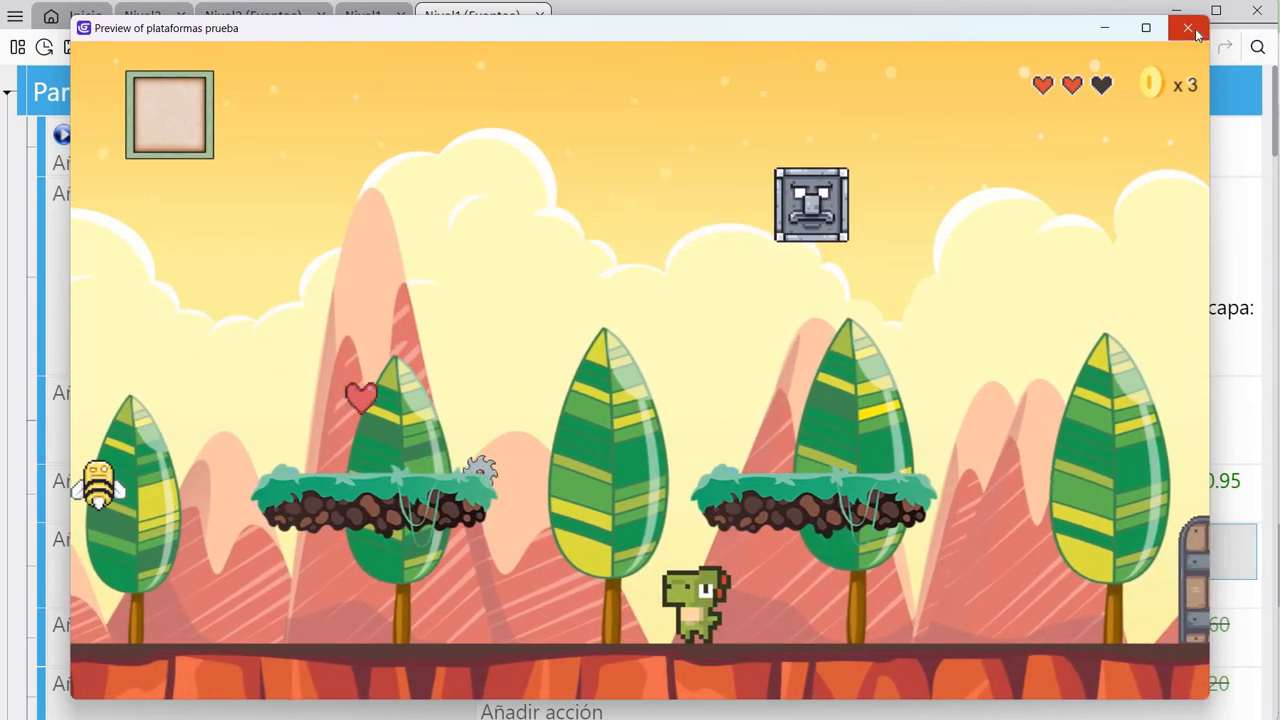
- Close the preview, enable the nubes layer's camera event and set its camera X position to CameraX()*0.50
{"action": "key", "text": "Right"}
{"action": "key", "text": "Left"}
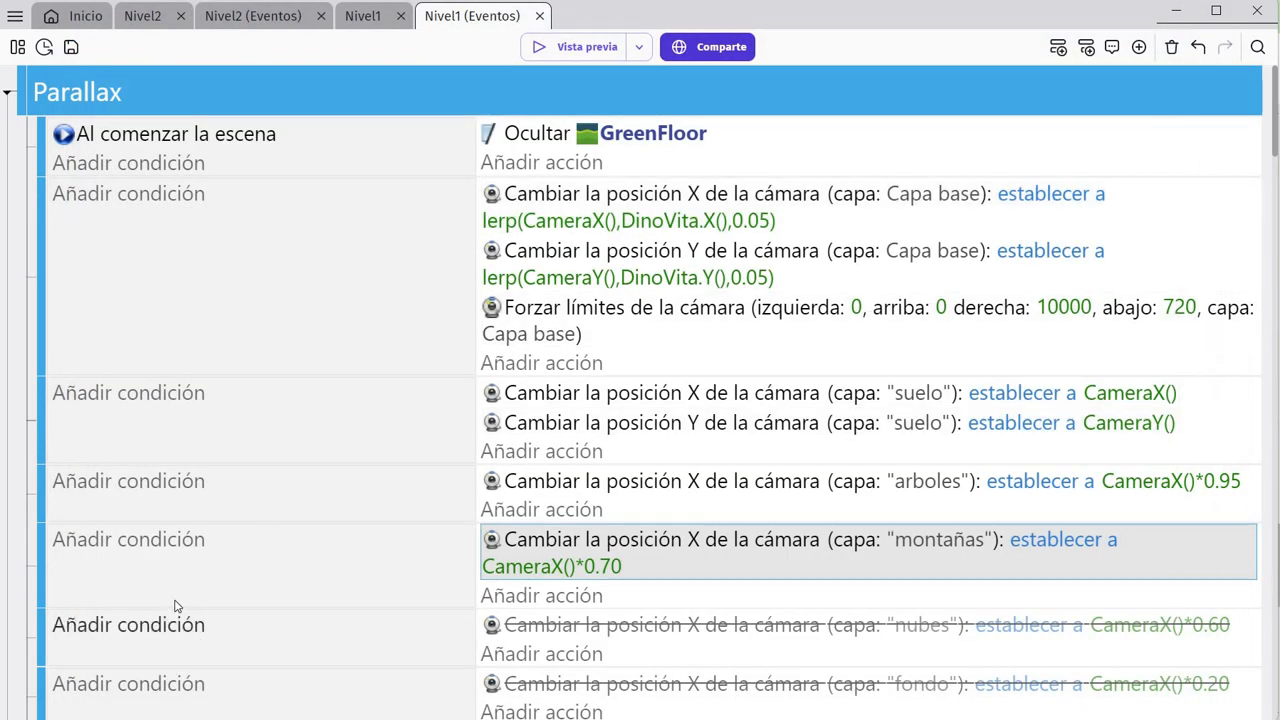
{"action": "scroll", "coordinate": [63, 500], "scroll_direction": "down", "scroll_amount": 3}
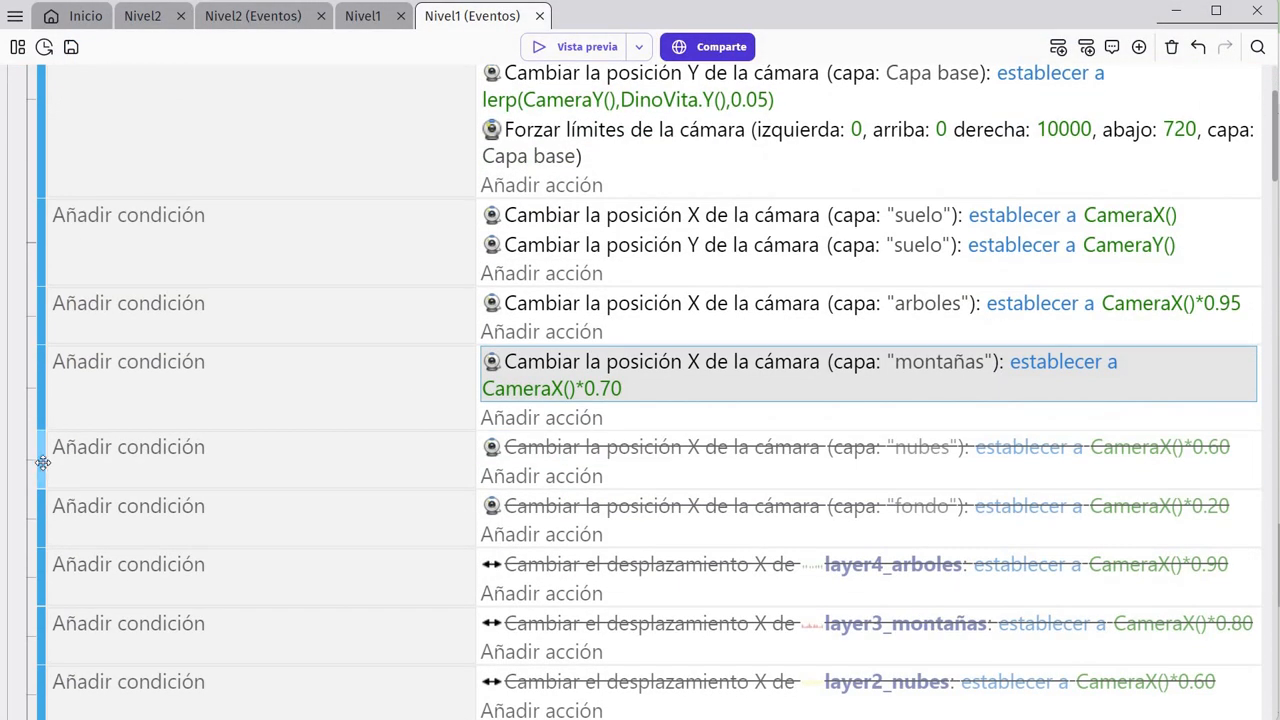
{"action": "left_click", "coordinate": [43, 462]}
{"action": "key", "text": "d"}
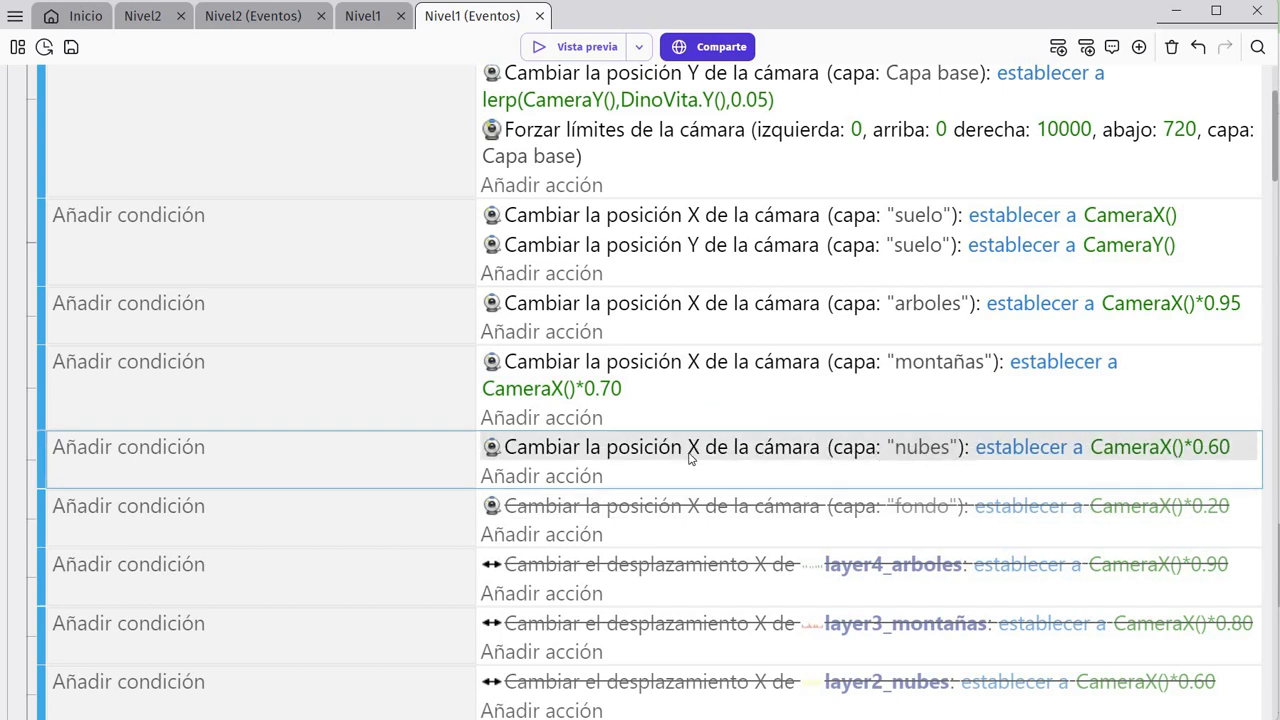
{"action": "left_click", "coordinate": [1219, 453]}
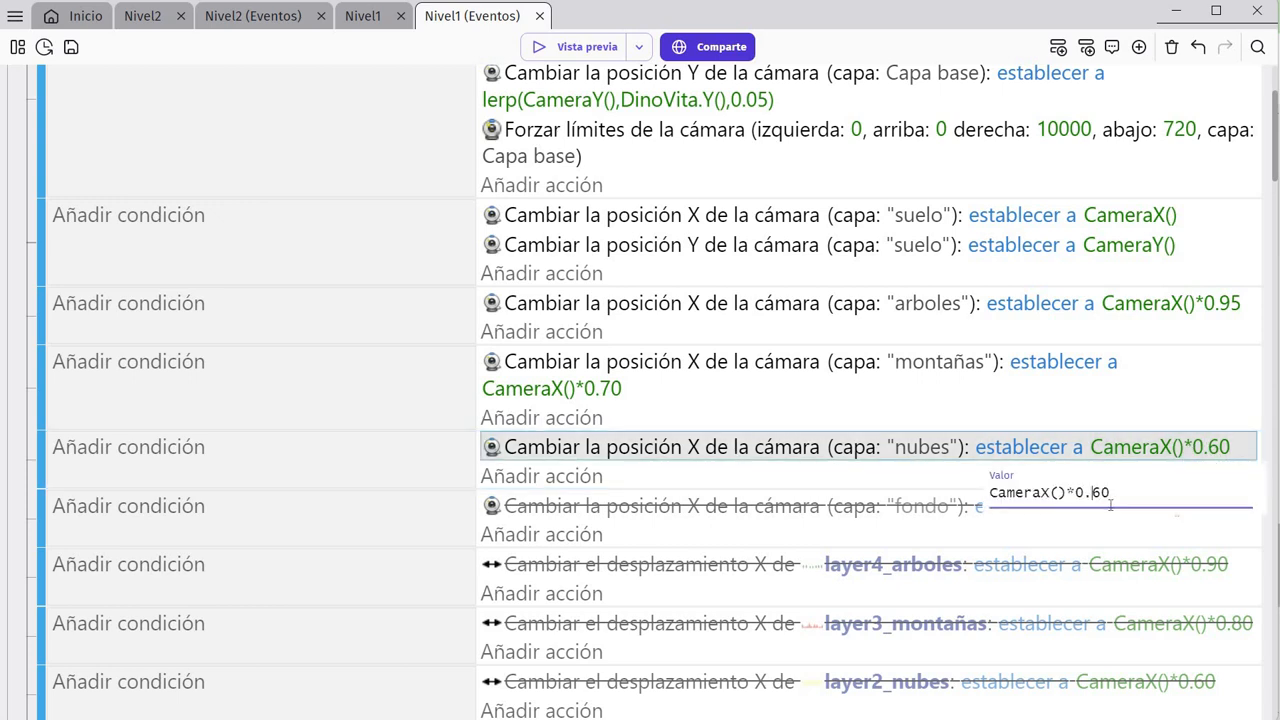
{"action": "key", "text": "Return"}
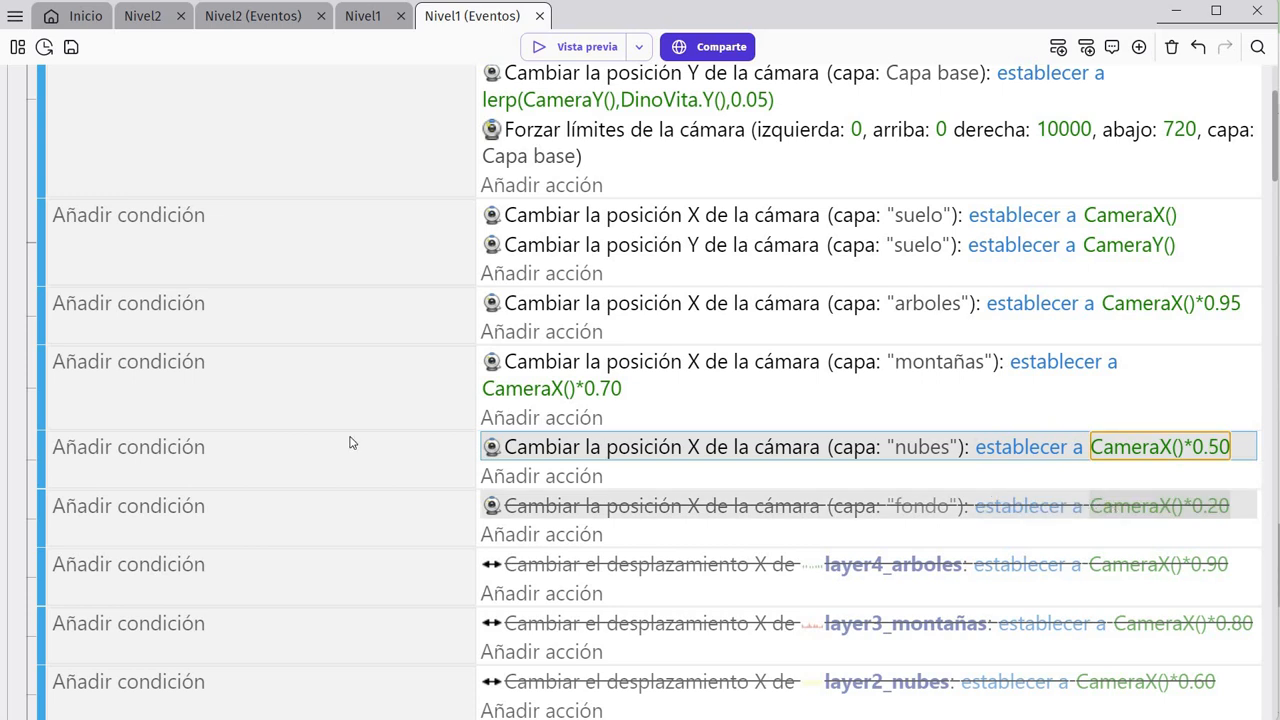
- Enable the fondo layer's camera event and set its camera X position to CameraX()*0.15
{"action": "left_click", "coordinate": [42, 520]}
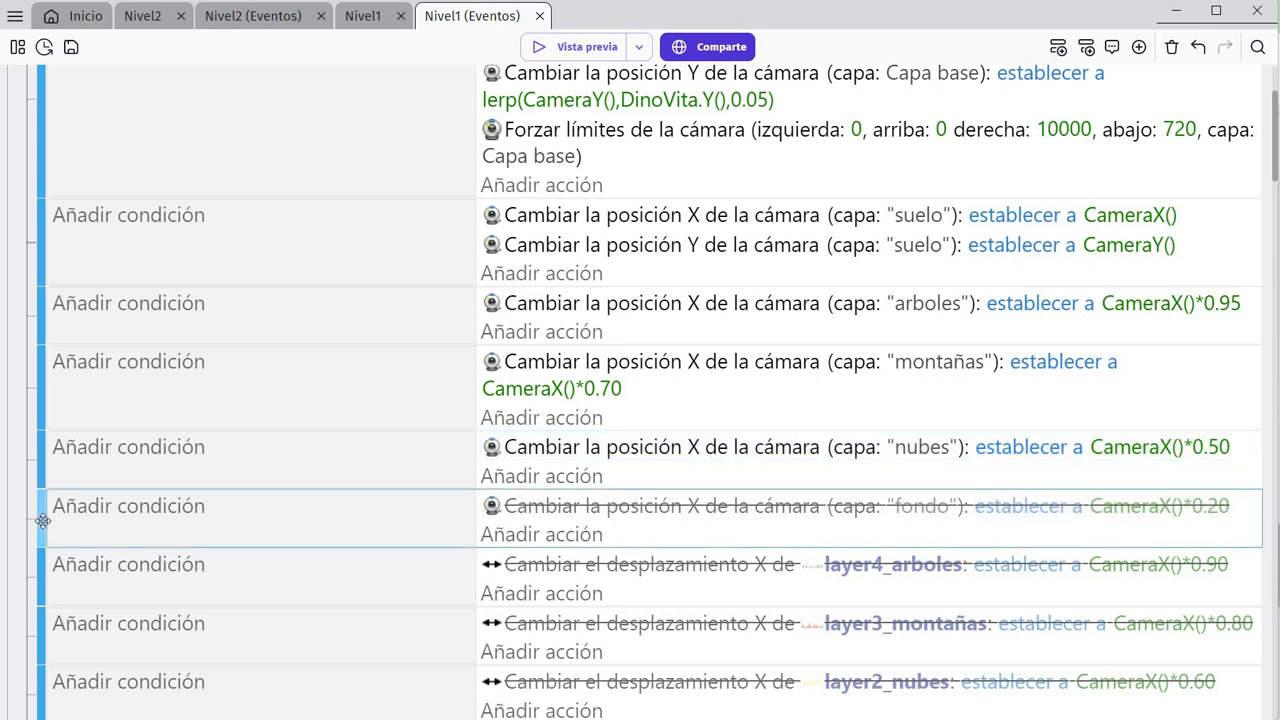
{"action": "key", "text": "d"}
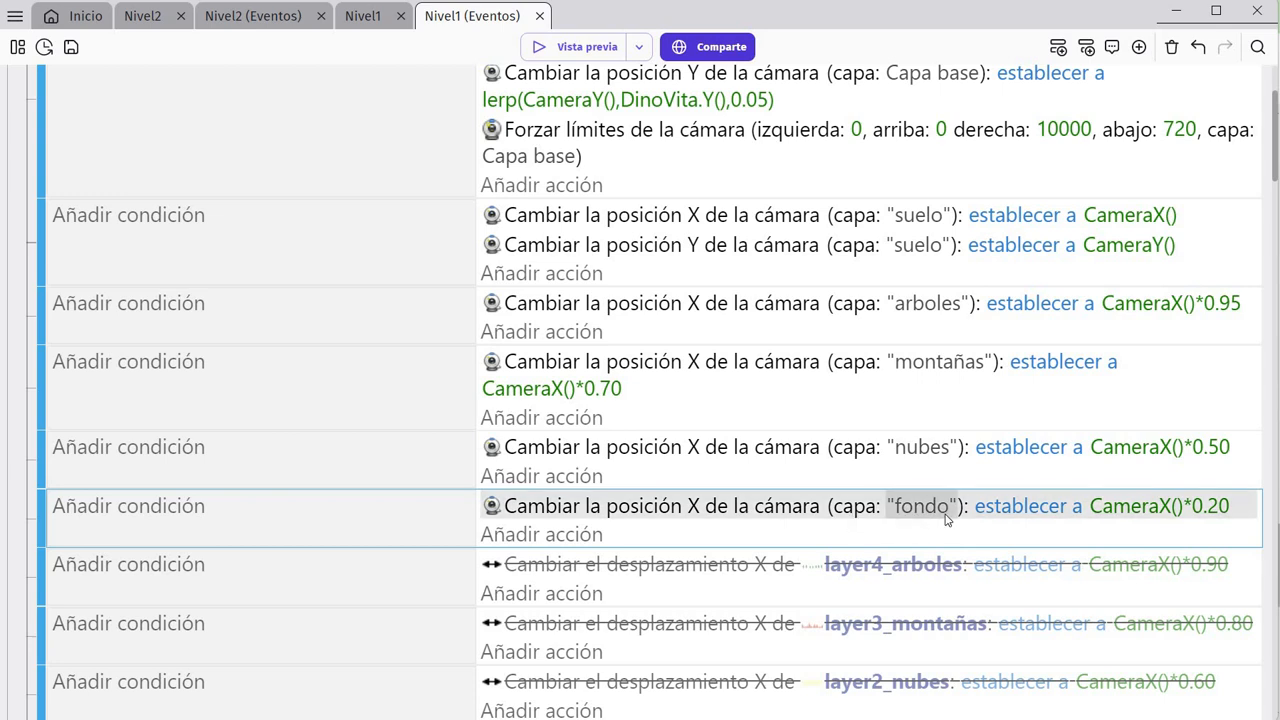
{"action": "left_click", "coordinate": [1216, 510]}
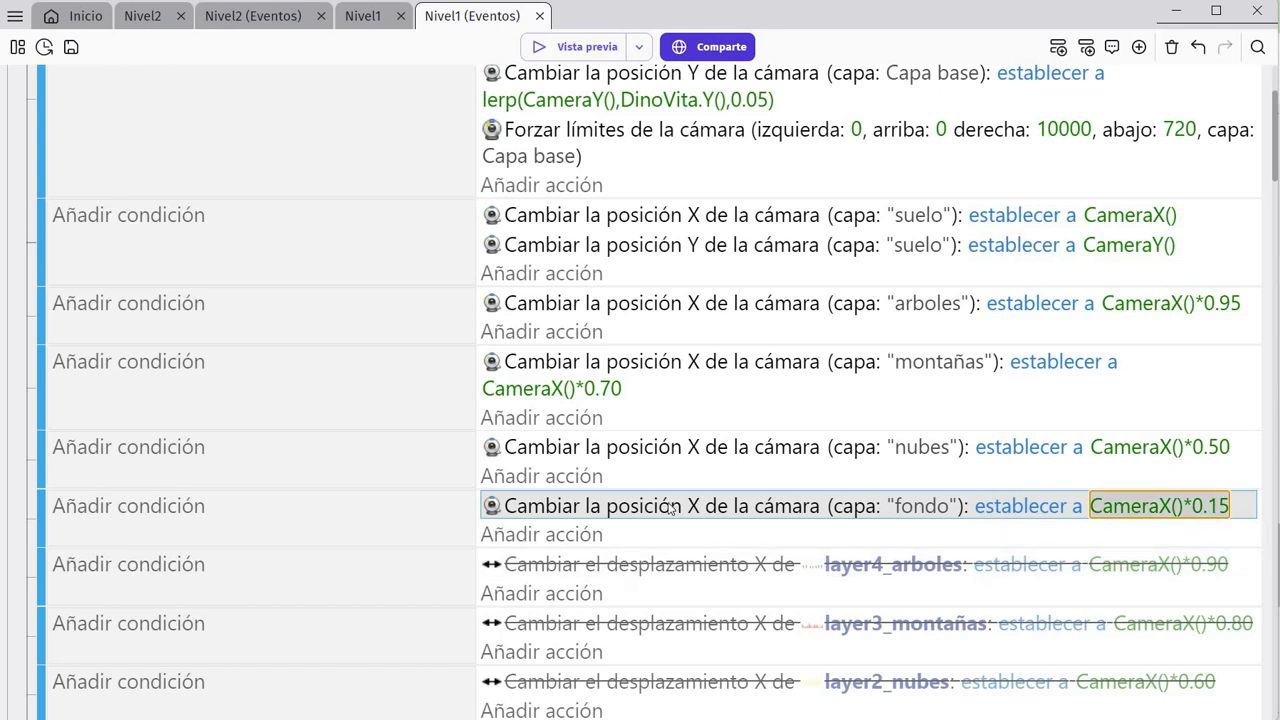
- Preview Nivel1 and run the dinosaur from the start toward the door to check how the clouds and sky scroll behind the mountains
{"action": "left_click", "coordinate": [572, 47]}
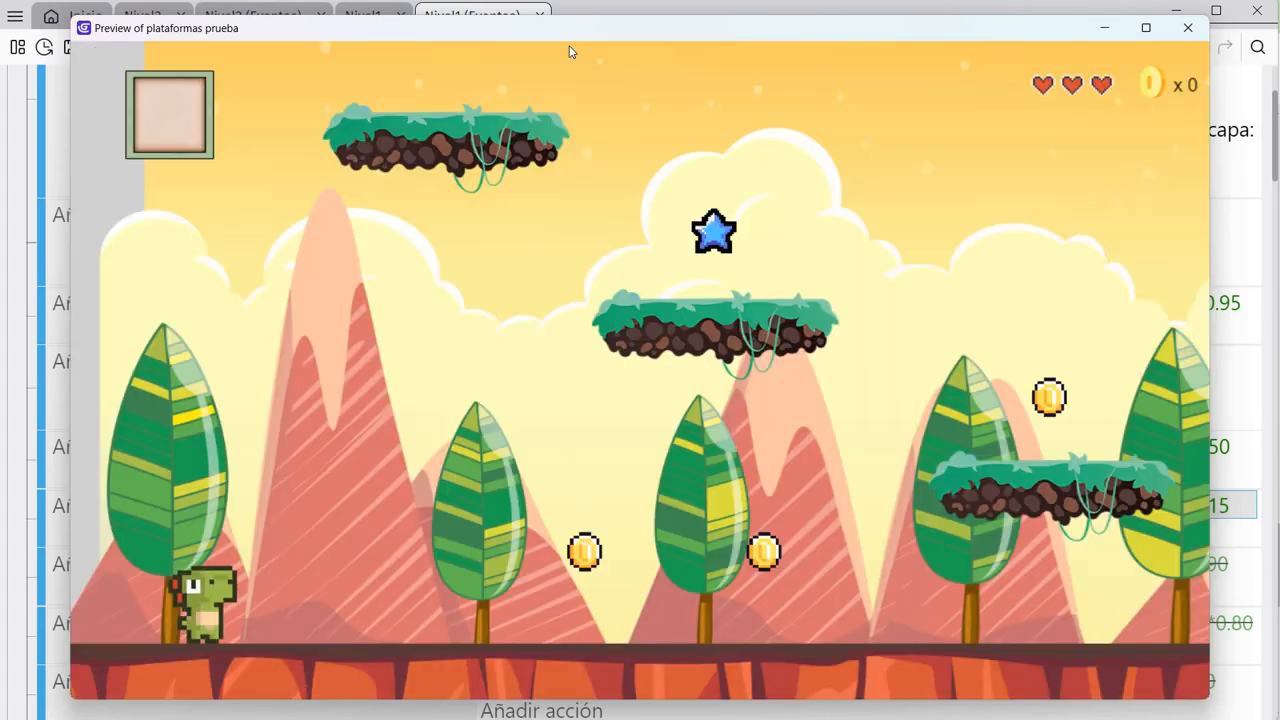
{"action": "key", "text": "Right"}
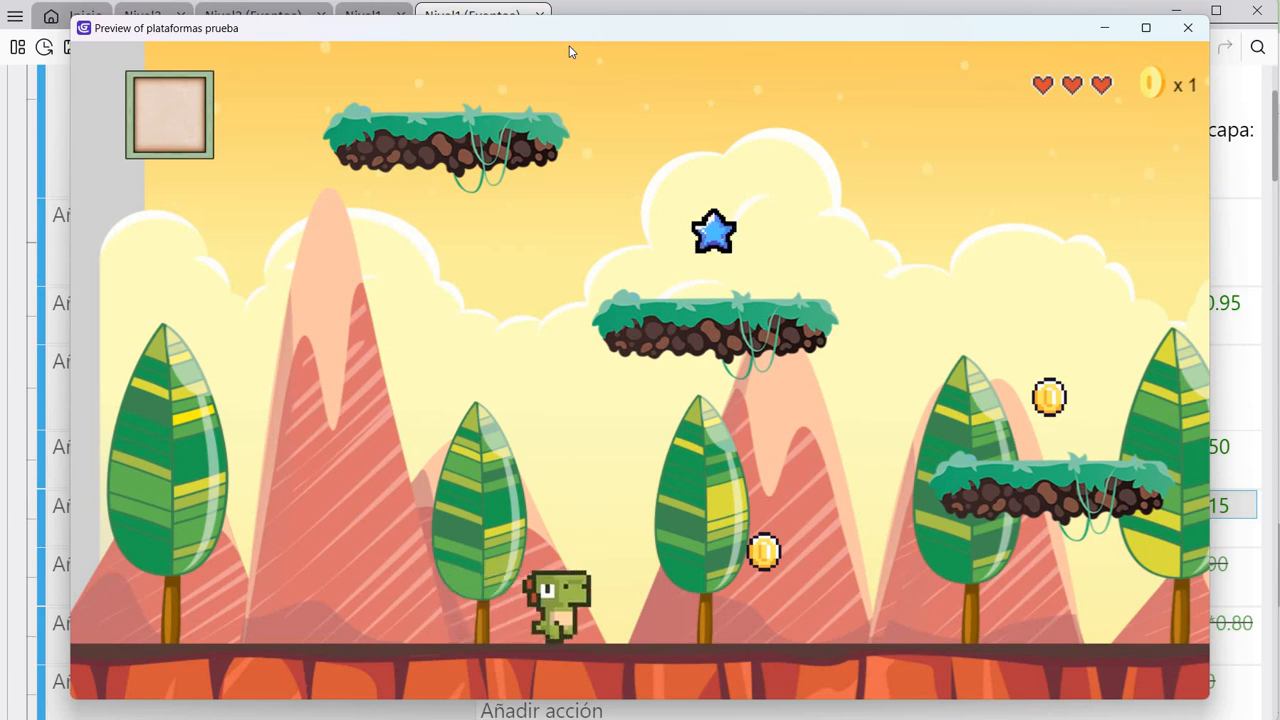
{"action": "key", "text": "Right"}
{"action": "key", "text": "space"}
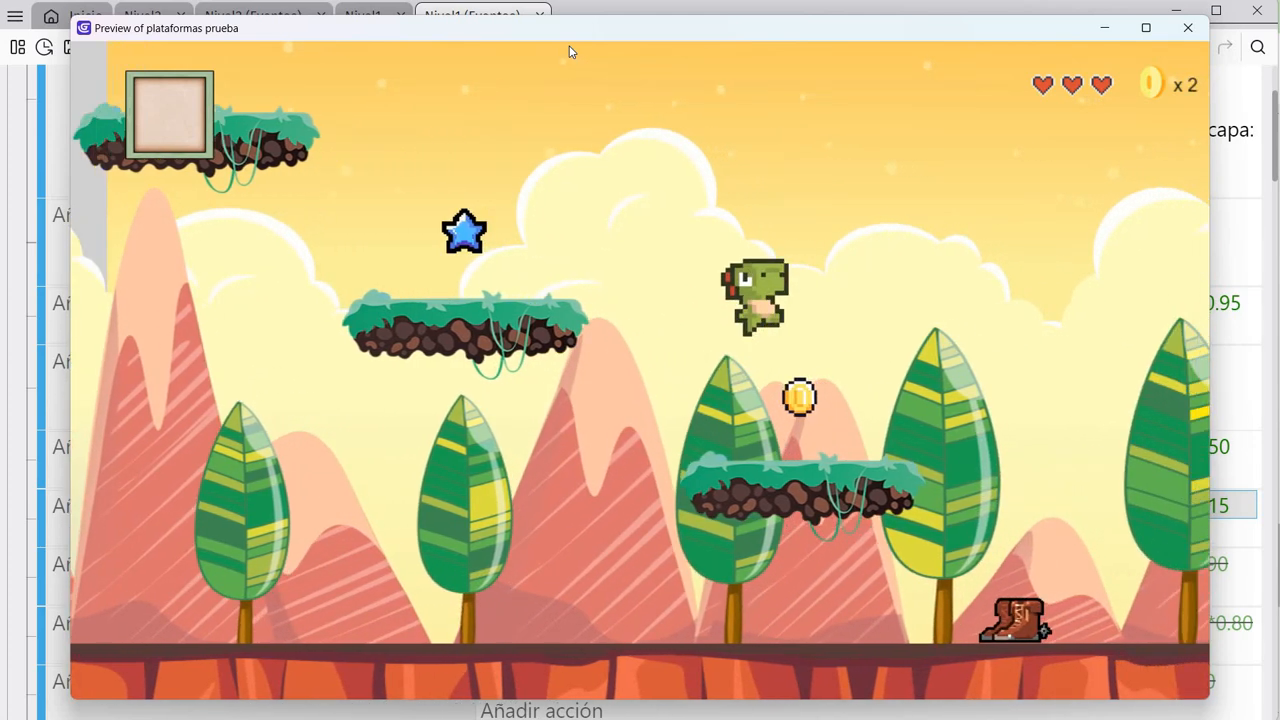
{"action": "key", "text": "Right"}
{"action": "key", "text": "space"}
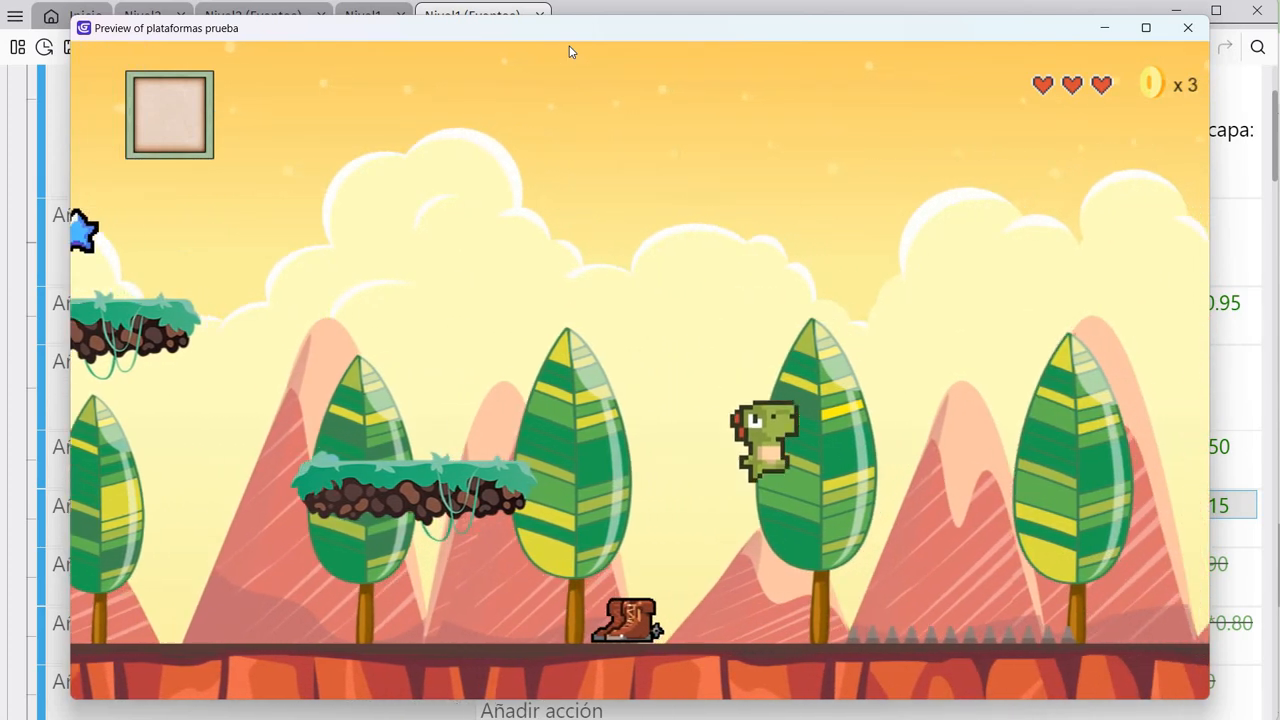
{"action": "key", "text": "Right"}
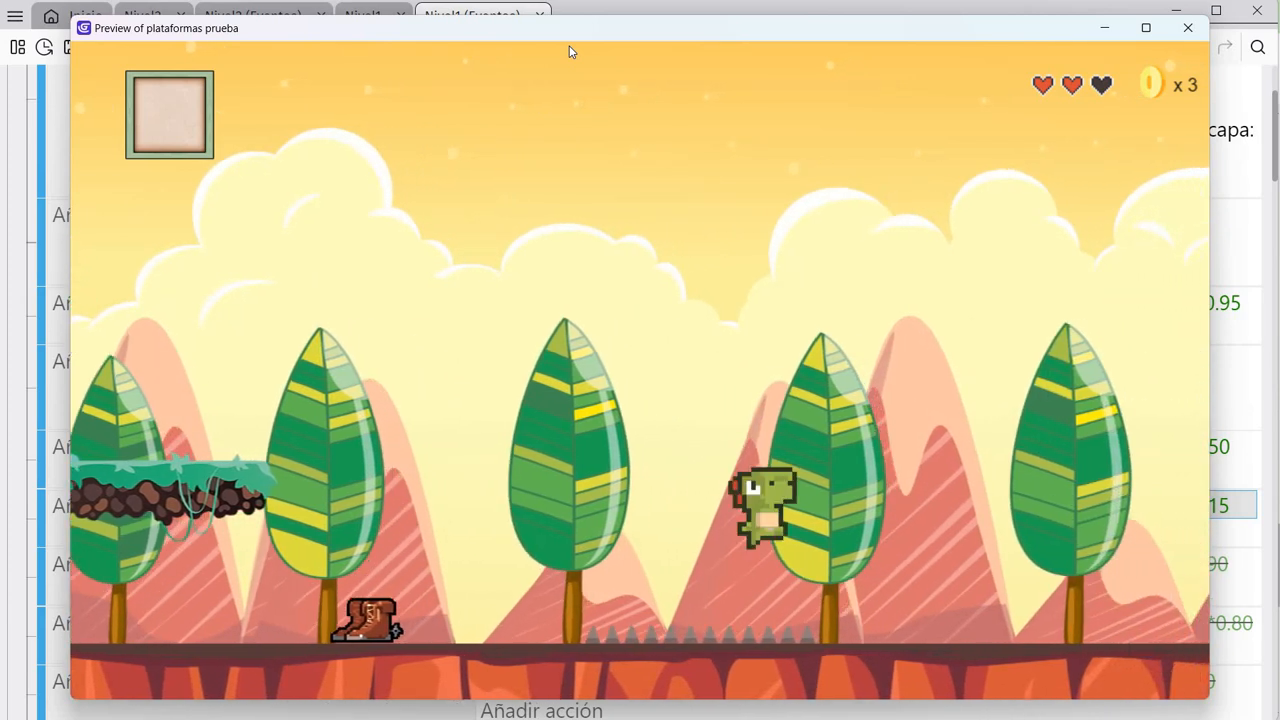
{"action": "key", "text": "Right"}
{"action": "key", "text": "space"}
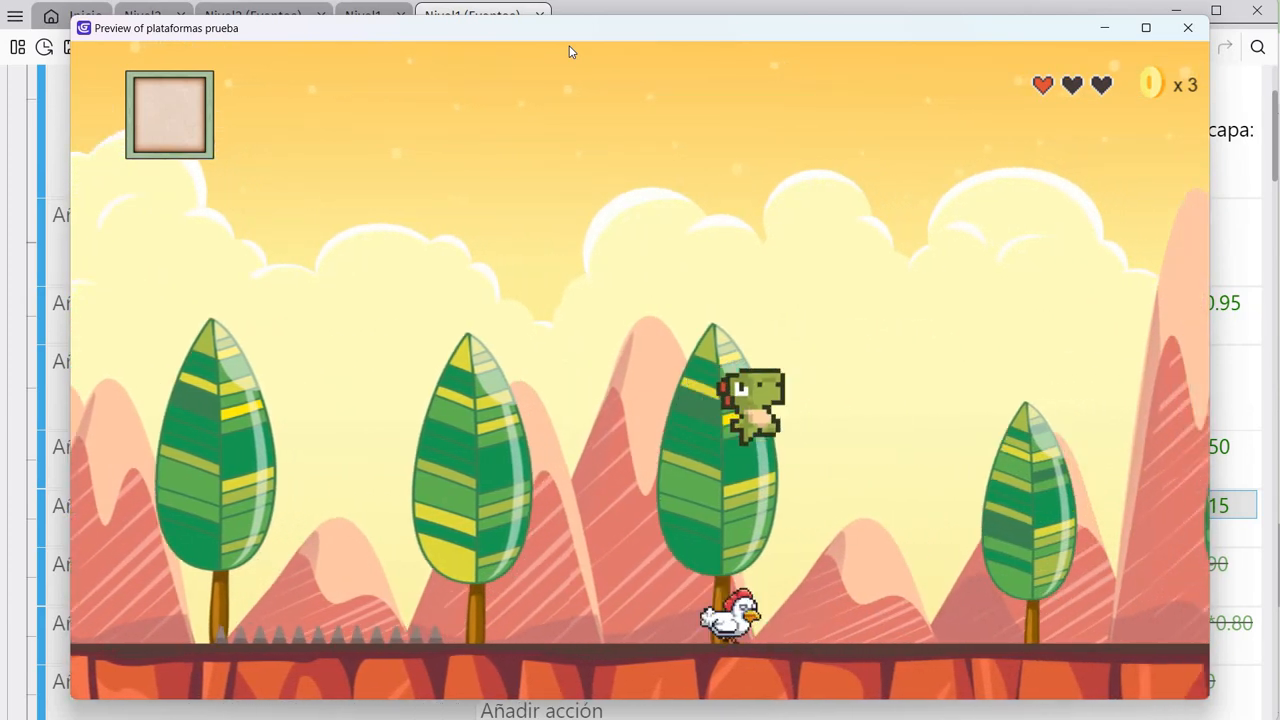
{"action": "key", "text": "Right"}
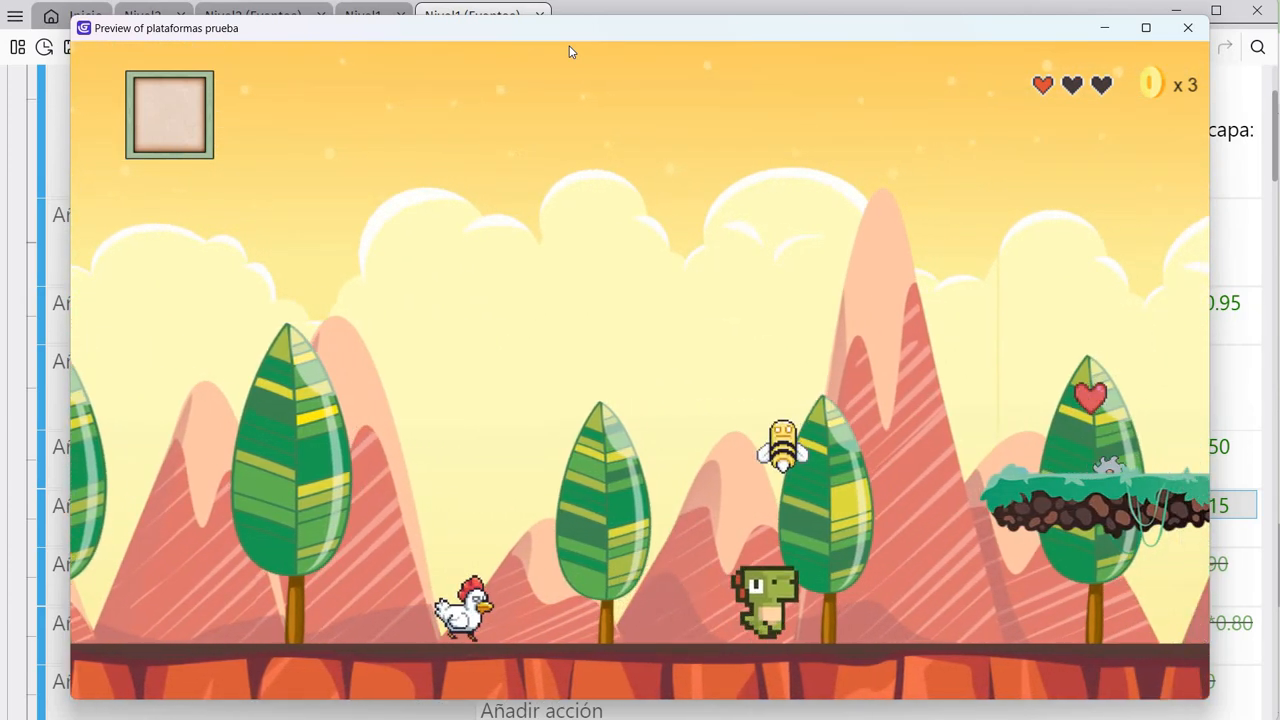
{"action": "key", "text": "Right"}
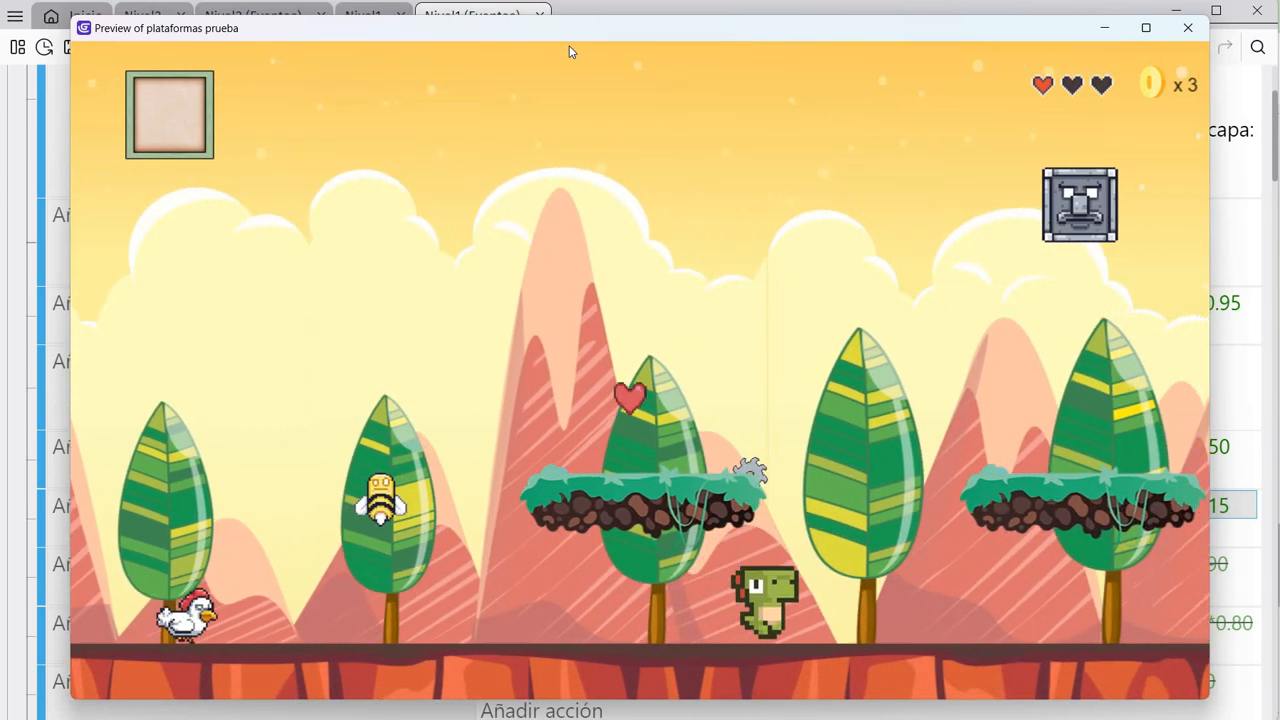
{"action": "key", "text": "Right"}
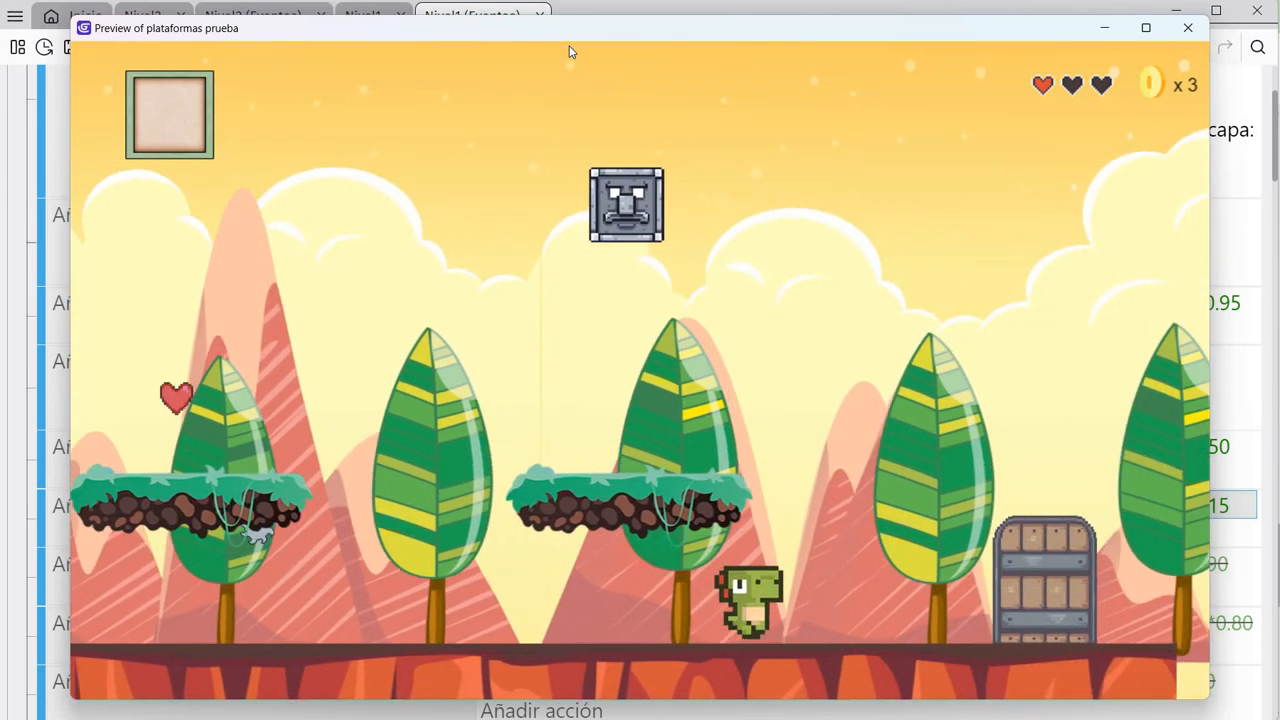
- Move the dinosaur back and forth near the door to compare the scrolling of all background layers, and close the preview
{"action": "key", "text": "Right"}
{"action": "key", "text": "Left"}
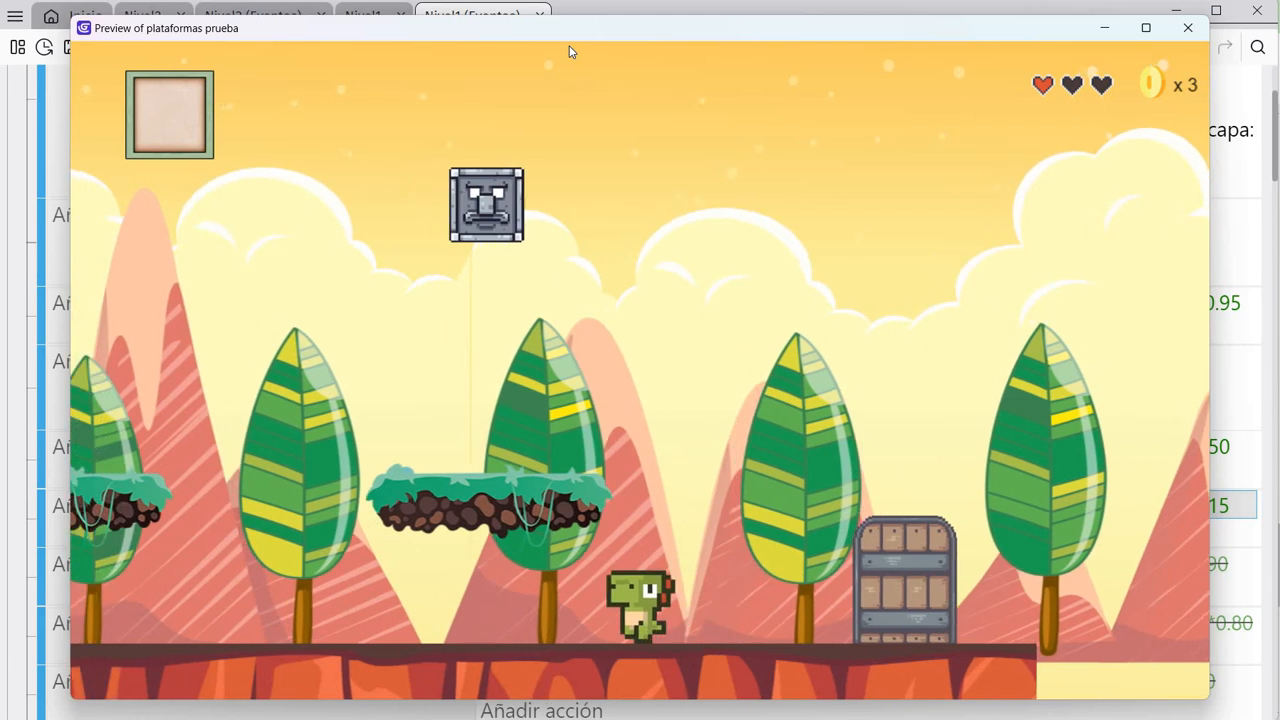
{"action": "key", "text": "Right"}
{"action": "key", "text": "Right"}
{"action": "key", "text": "Left"}
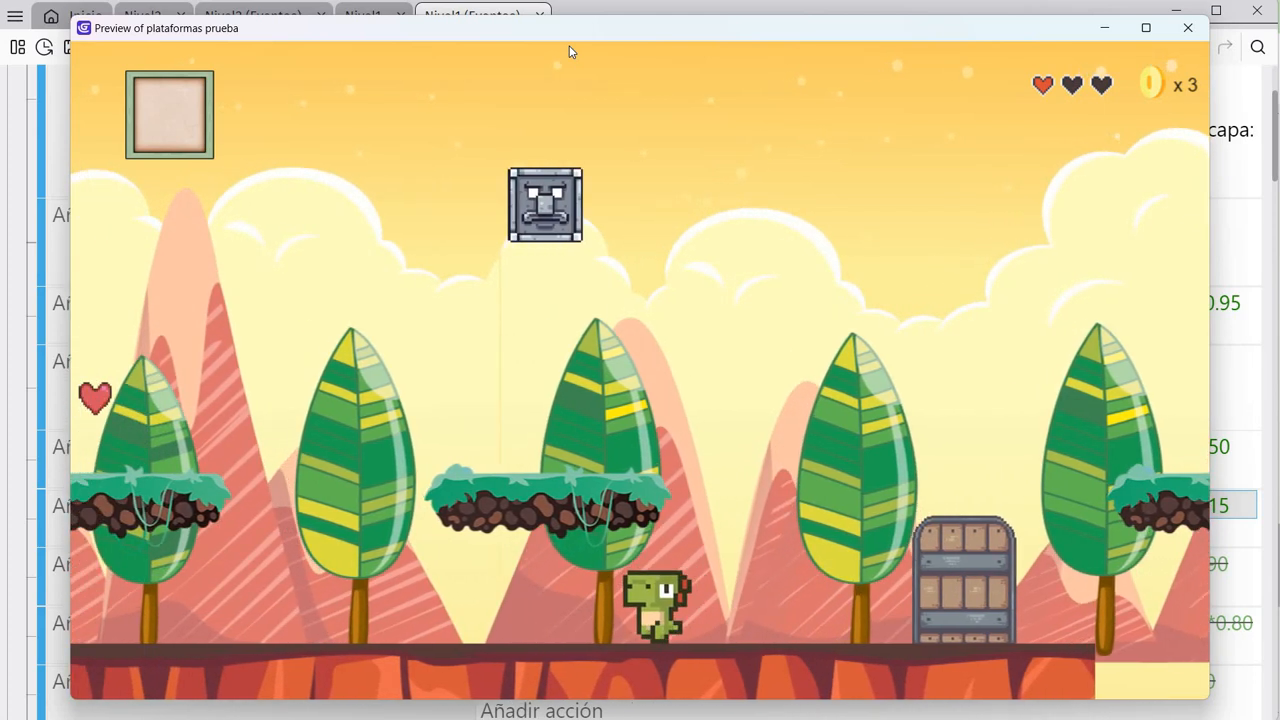
{"action": "key", "text": "Right"}
{"action": "key", "text": "Left"}
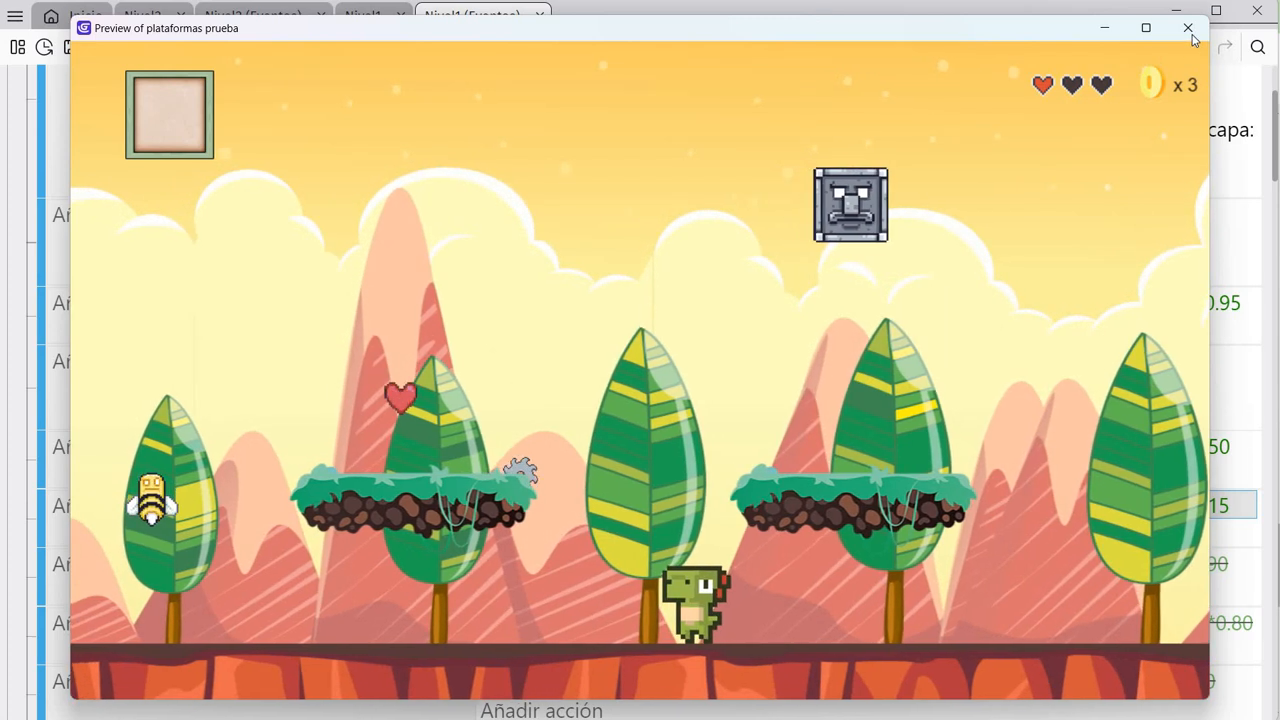
{"action": "left_click", "coordinate": [1188, 30]}
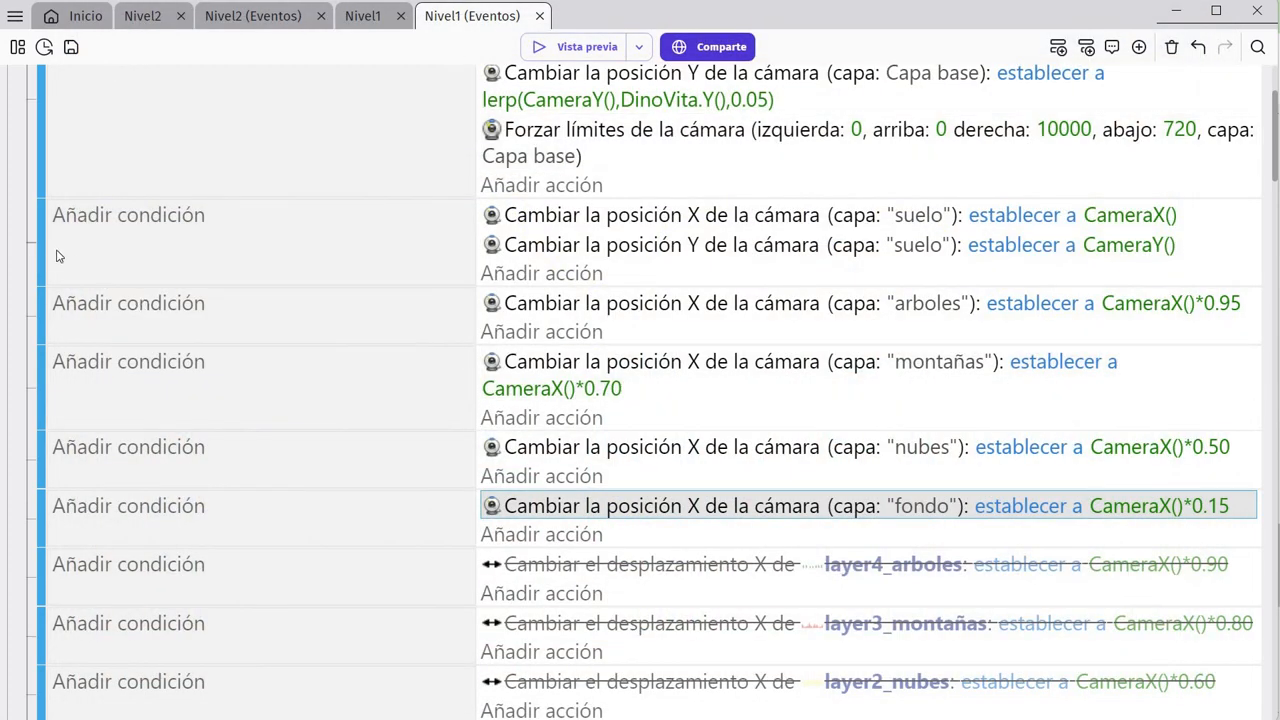
- Disable the camera X position events of the arboles, montañas, nubes and fondo layers, leaving the suelo event enabled
{"action": "left_click", "coordinate": [38, 236]}
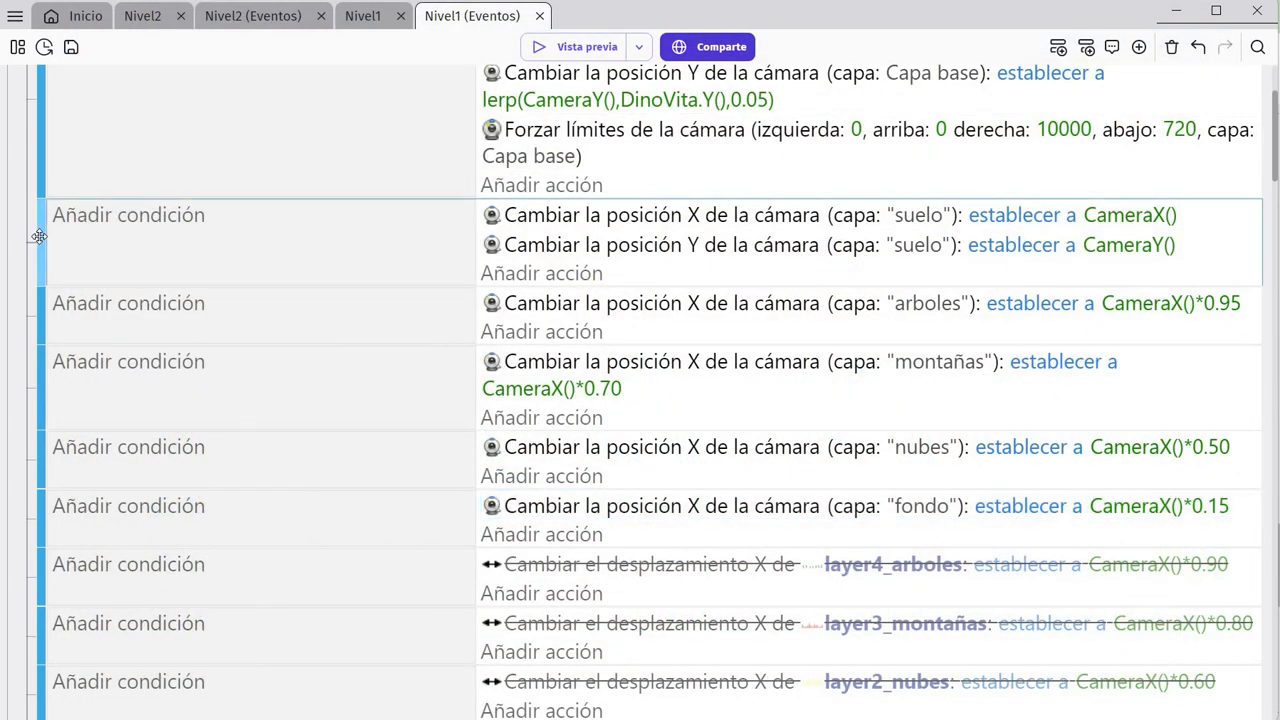
{"action": "left_click", "coordinate": [43, 305]}
{"action": "key", "text": "d"}
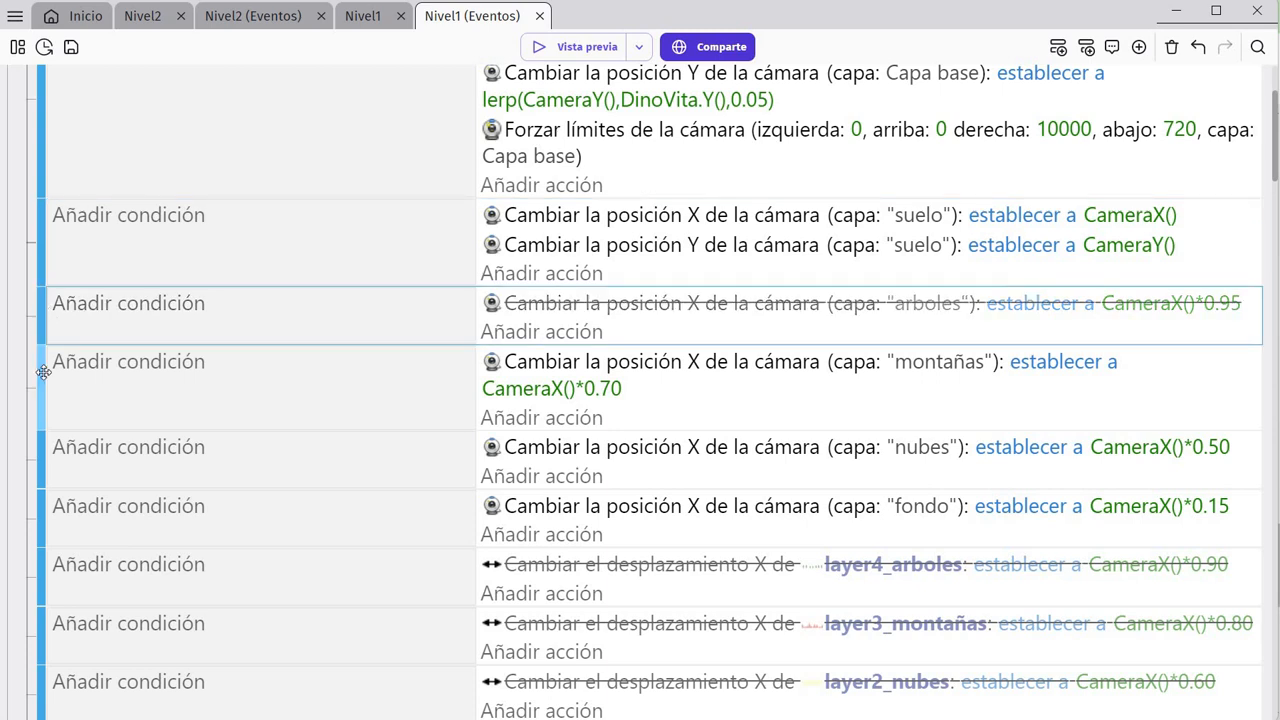
{"action": "left_click", "coordinate": [43, 394]}
{"action": "key", "text": "d"}
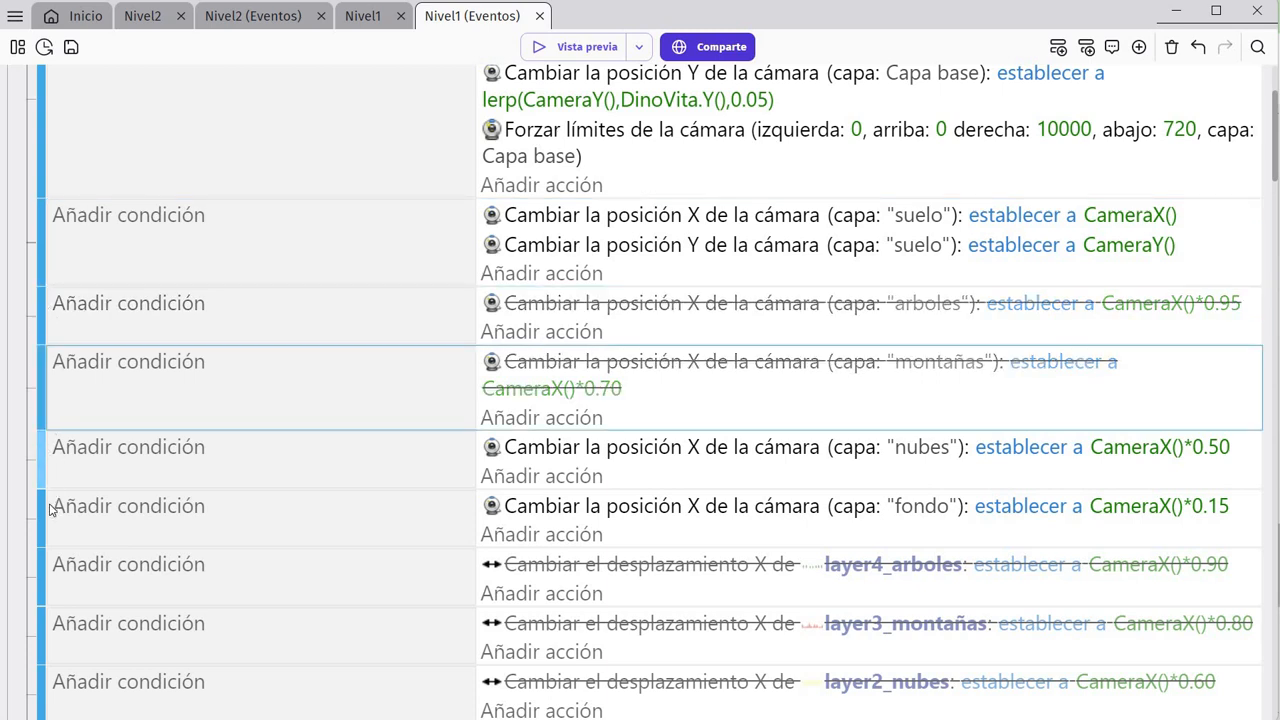
{"action": "left_click", "coordinate": [44, 484]}
{"action": "key", "text": "d"}
{"action": "key", "text": "d"}
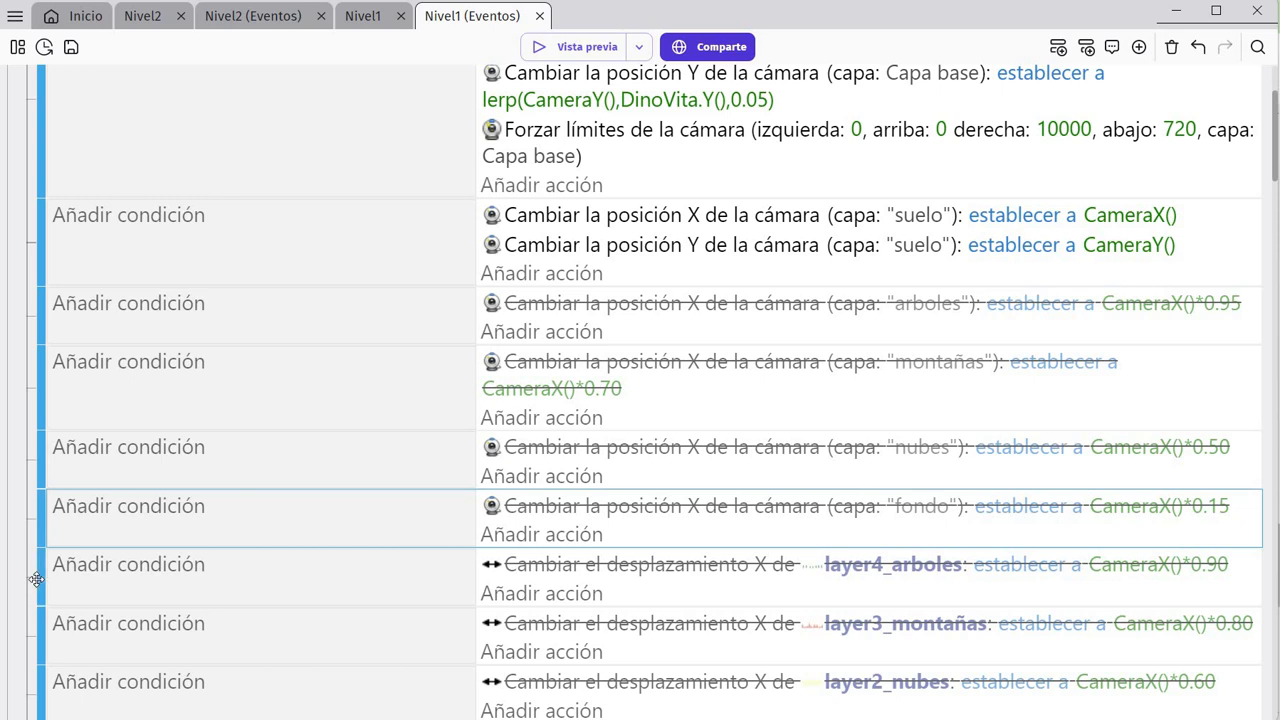
- Enable the X offset events of layer4_arboles, layer3_montañas, layer2_nubes and layer1_fondo
{"action": "left_click", "coordinate": [37, 578]}
{"action": "key", "text": "d"}
{"action": "left_click", "coordinate": [42, 632]}
{"action": "key", "text": "d"}
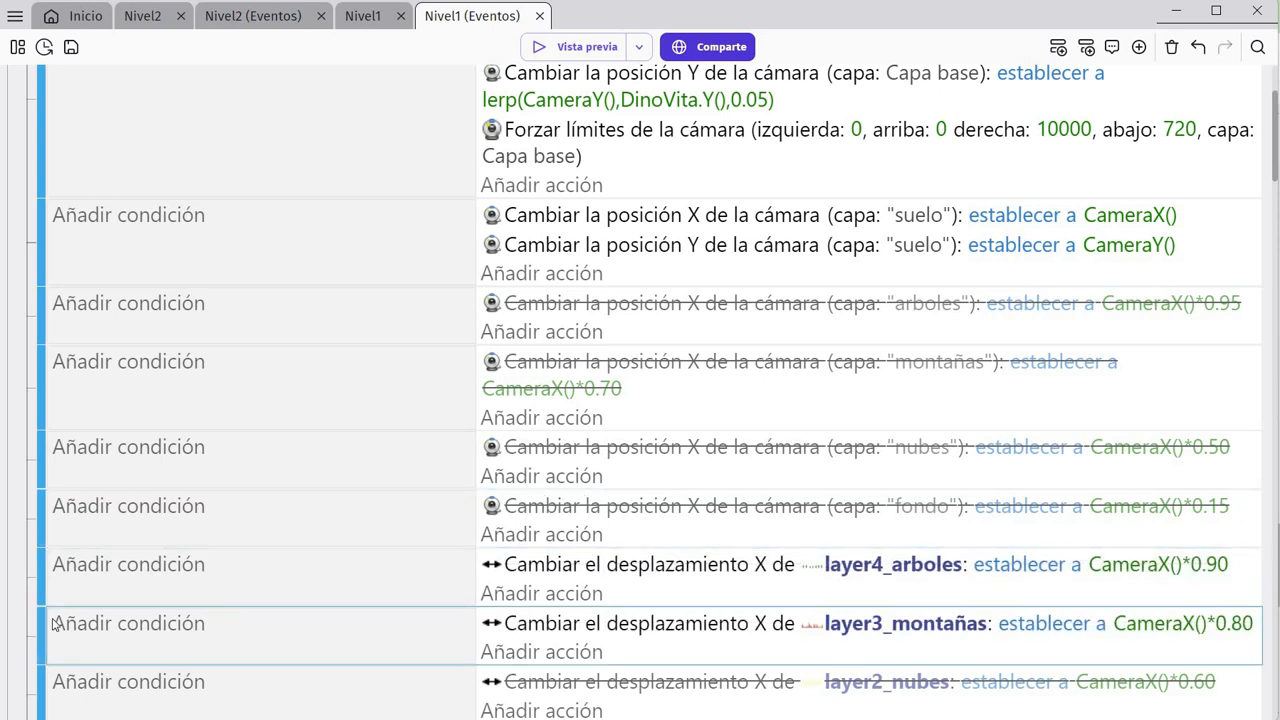
{"action": "scroll", "coordinate": [47, 600], "scroll_direction": "down", "scroll_amount": 1}
{"action": "left_click", "coordinate": [47, 624]}
{"action": "key", "text": "d"}
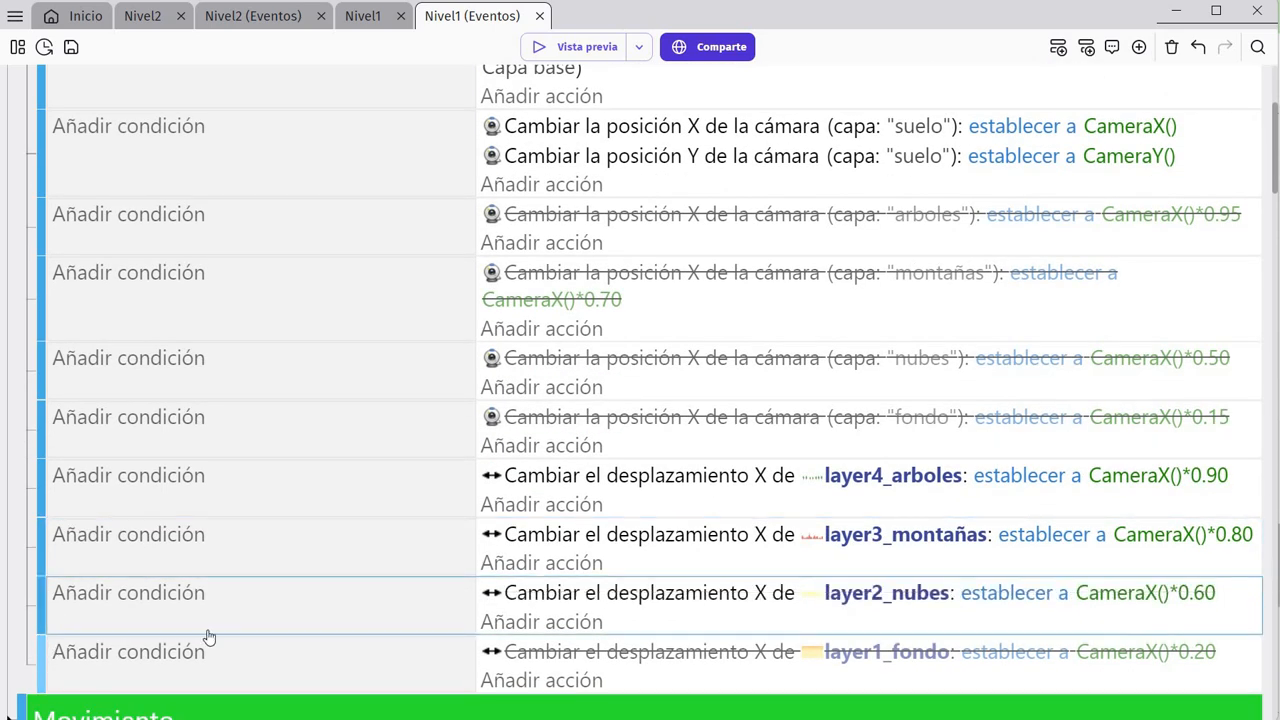
{"action": "left_click", "coordinate": [207, 645]}
{"action": "key", "text": "d"}
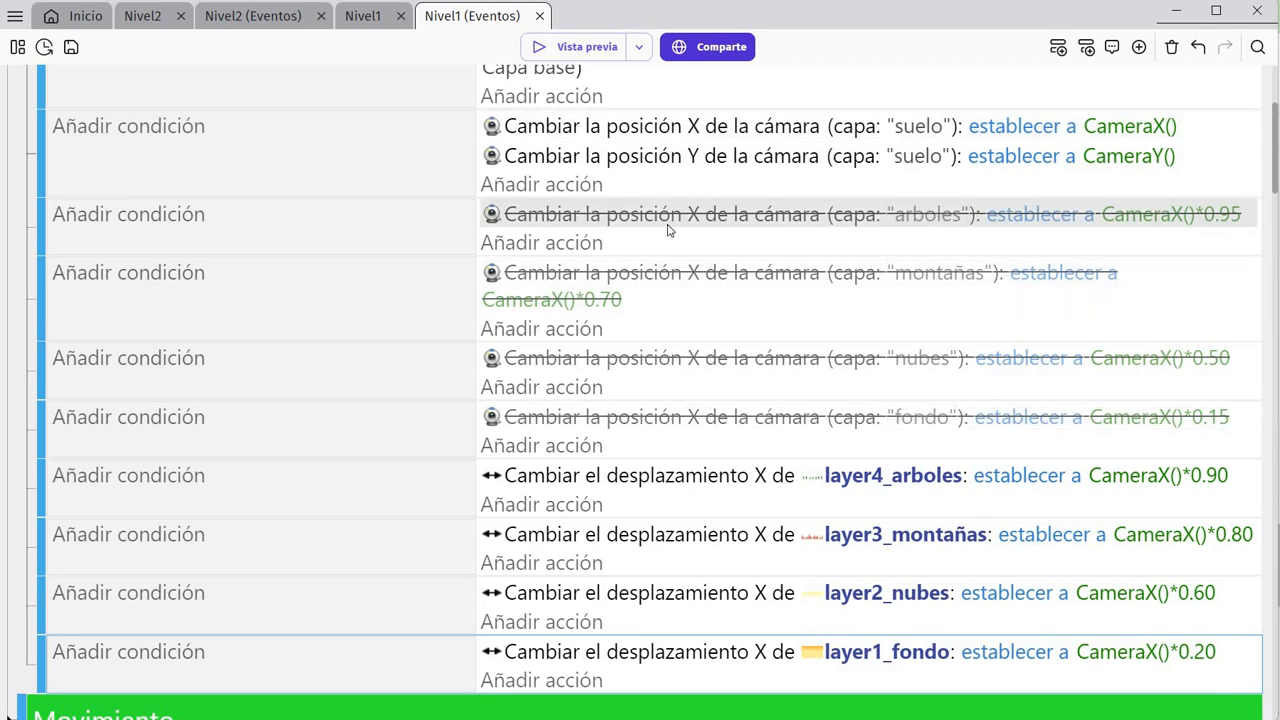
- Preview Nivel1 with the X offset events and run the dinosaur from the start to near the door to check the background scrolling
{"action": "scroll", "coordinate": [828, 232], "scroll_direction": "up", "scroll_amount": 3}
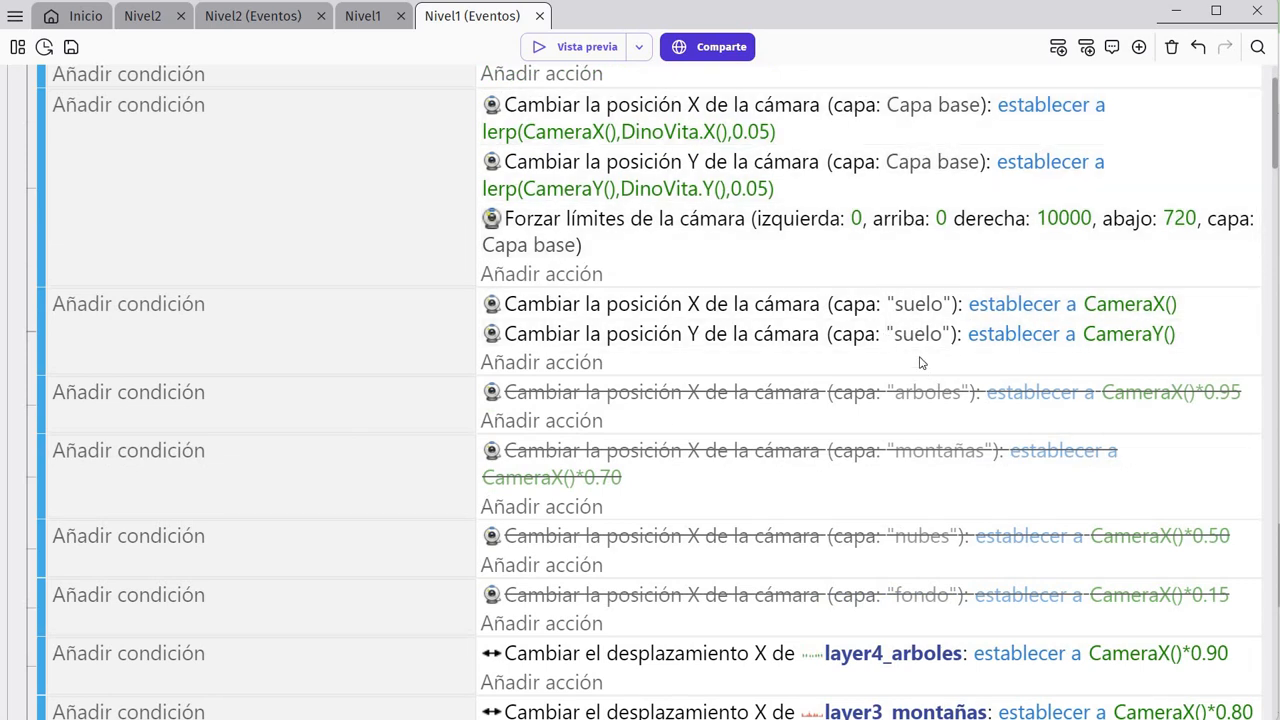
{"action": "scroll", "coordinate": [902, 378], "scroll_direction": "down", "scroll_amount": 3}
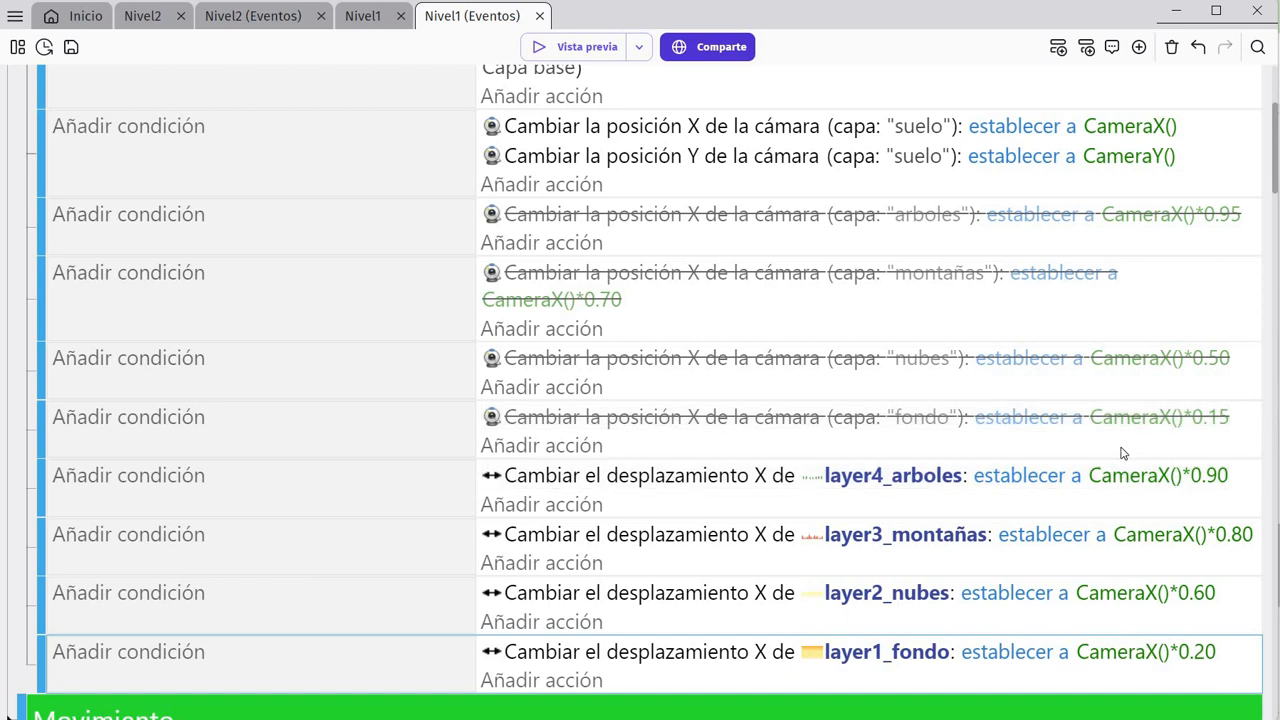
{"action": "left_click", "coordinate": [572, 50]}
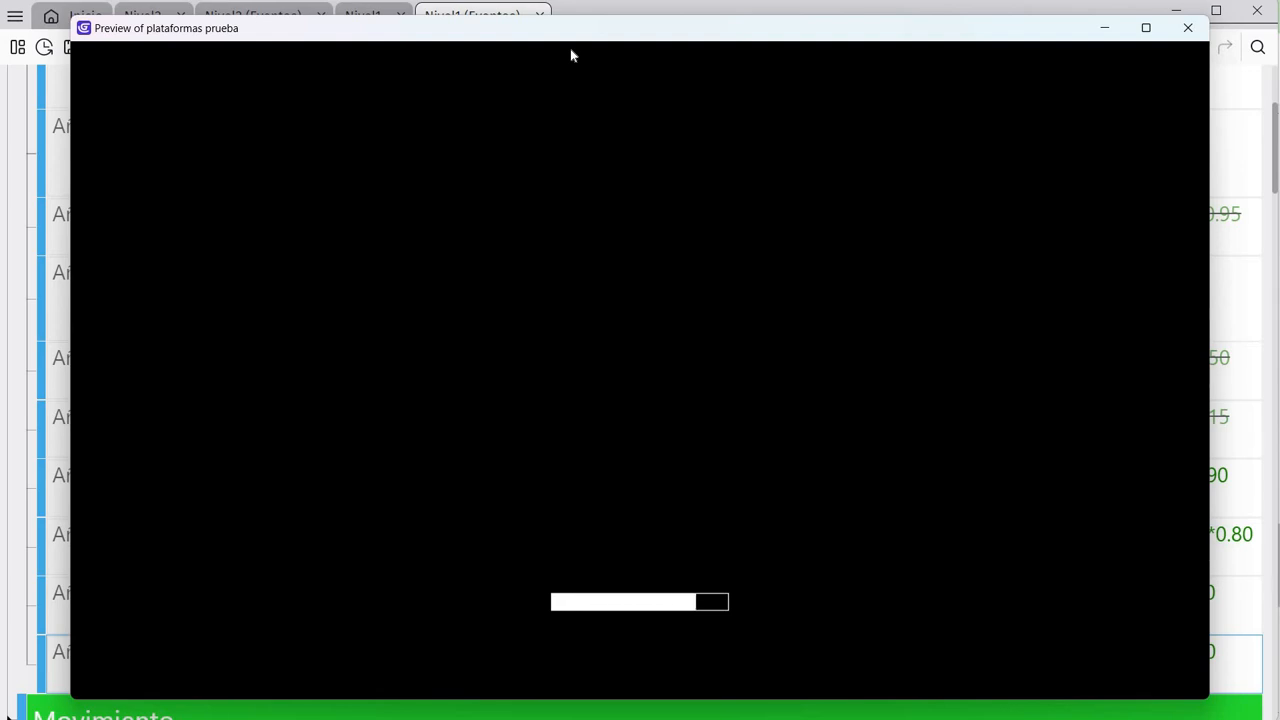
{"action": "key", "text": "Right"}
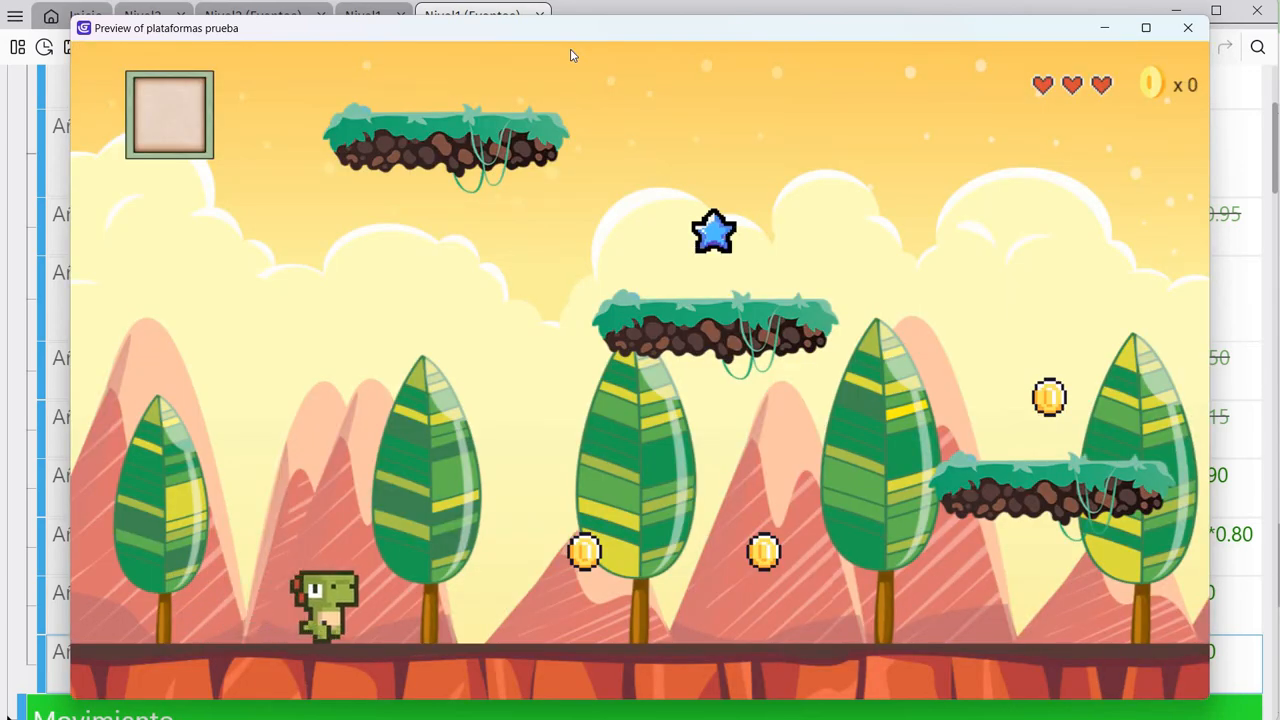
{"action": "key", "text": "Right"}
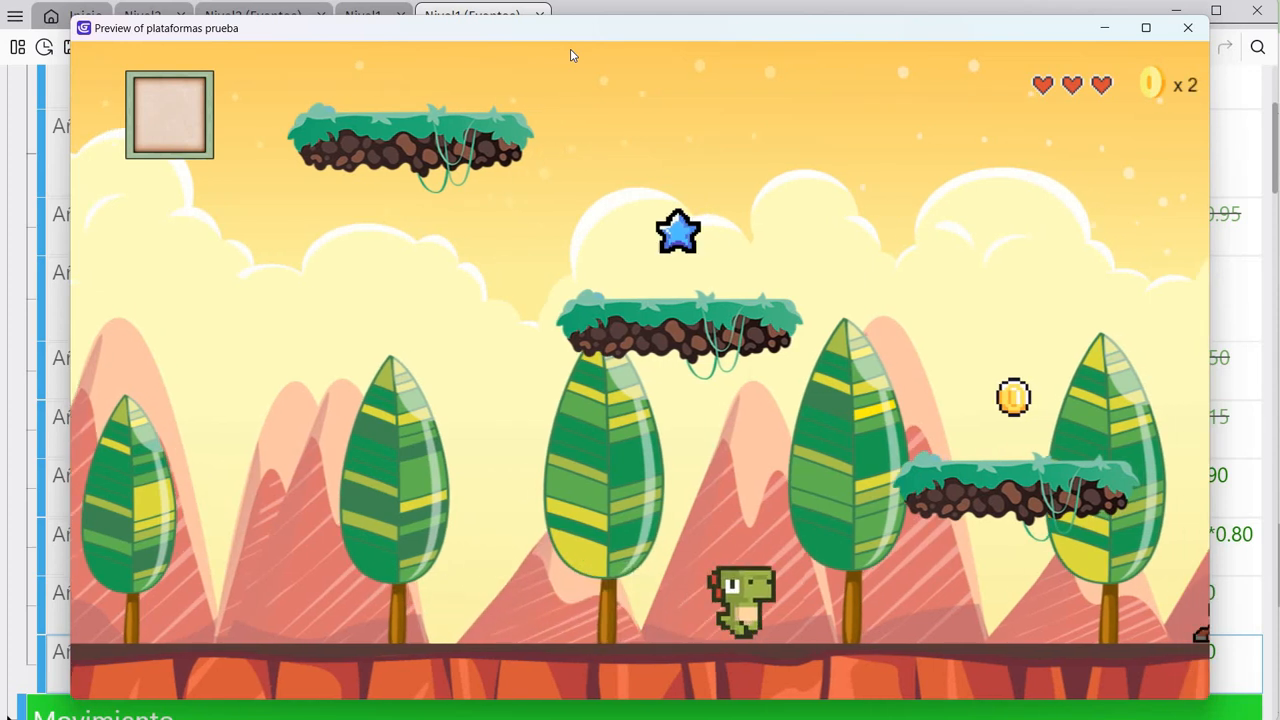
{"action": "key", "text": "space"}
{"action": "key", "text": "Right"}
{"action": "key", "text": "space"}
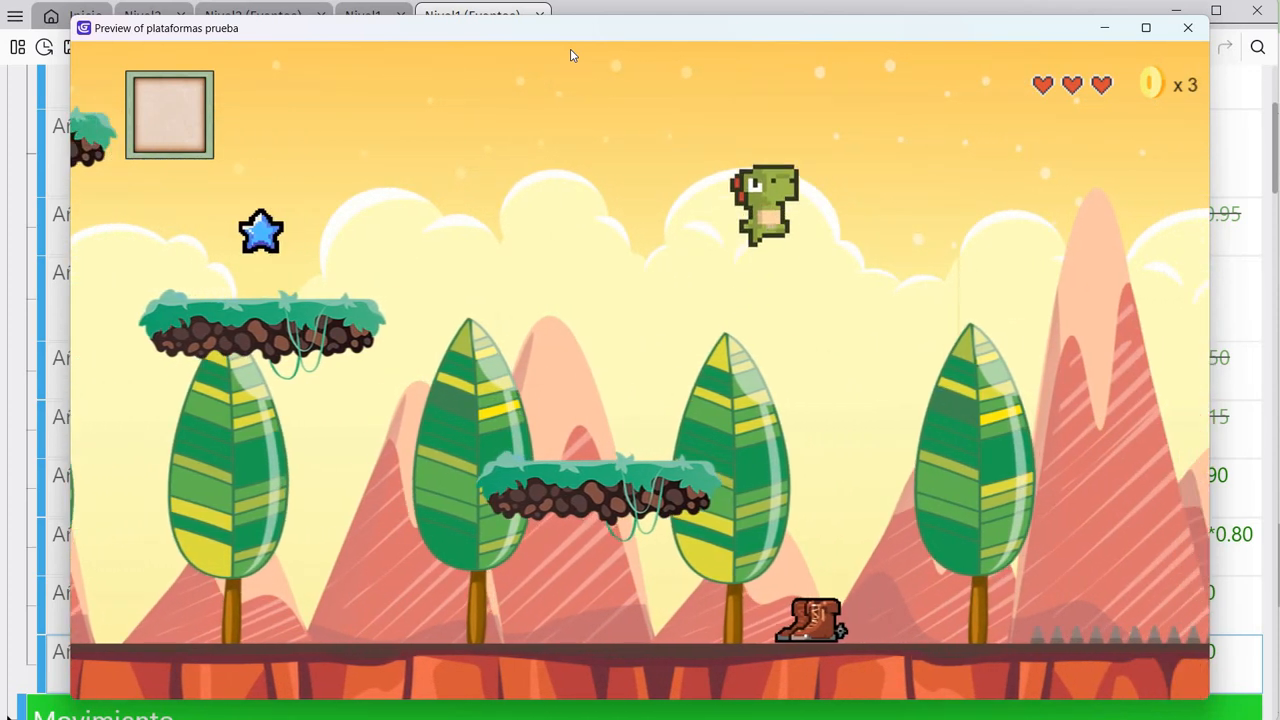
{"action": "key", "text": "Right"}
{"action": "key", "text": "space"}
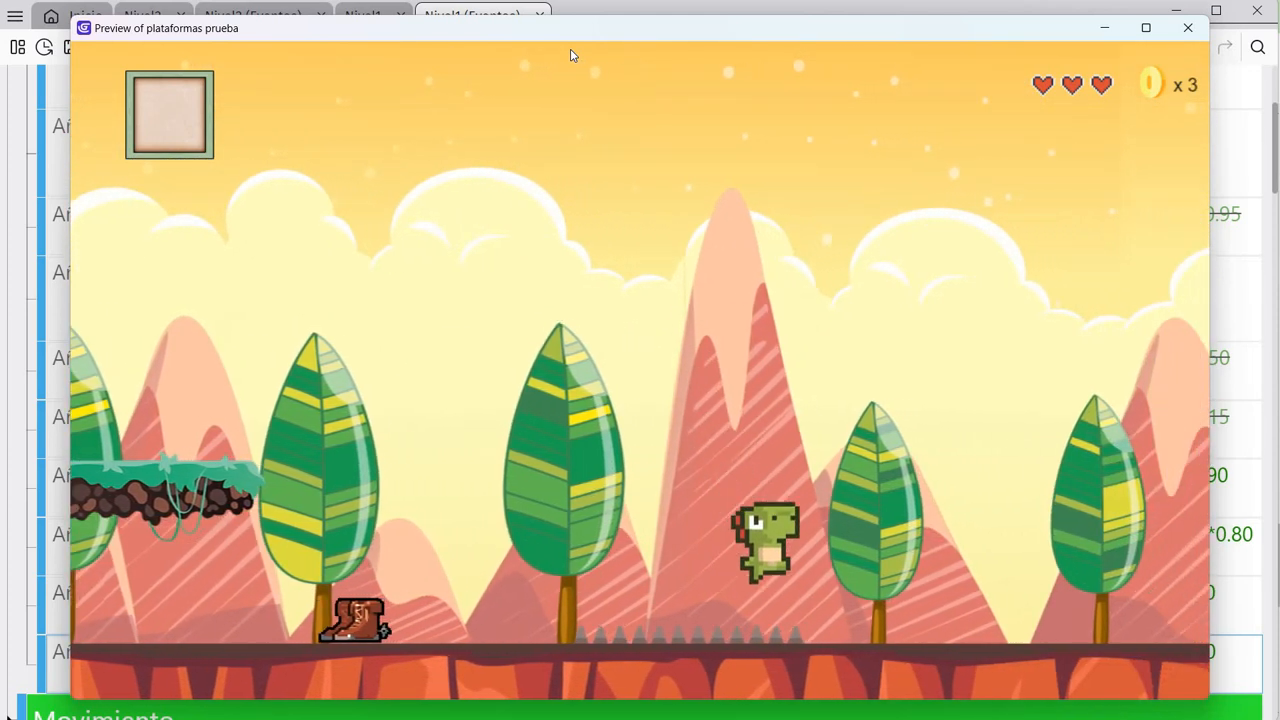
{"action": "key", "text": "Right"}
{"action": "key", "text": "space"}
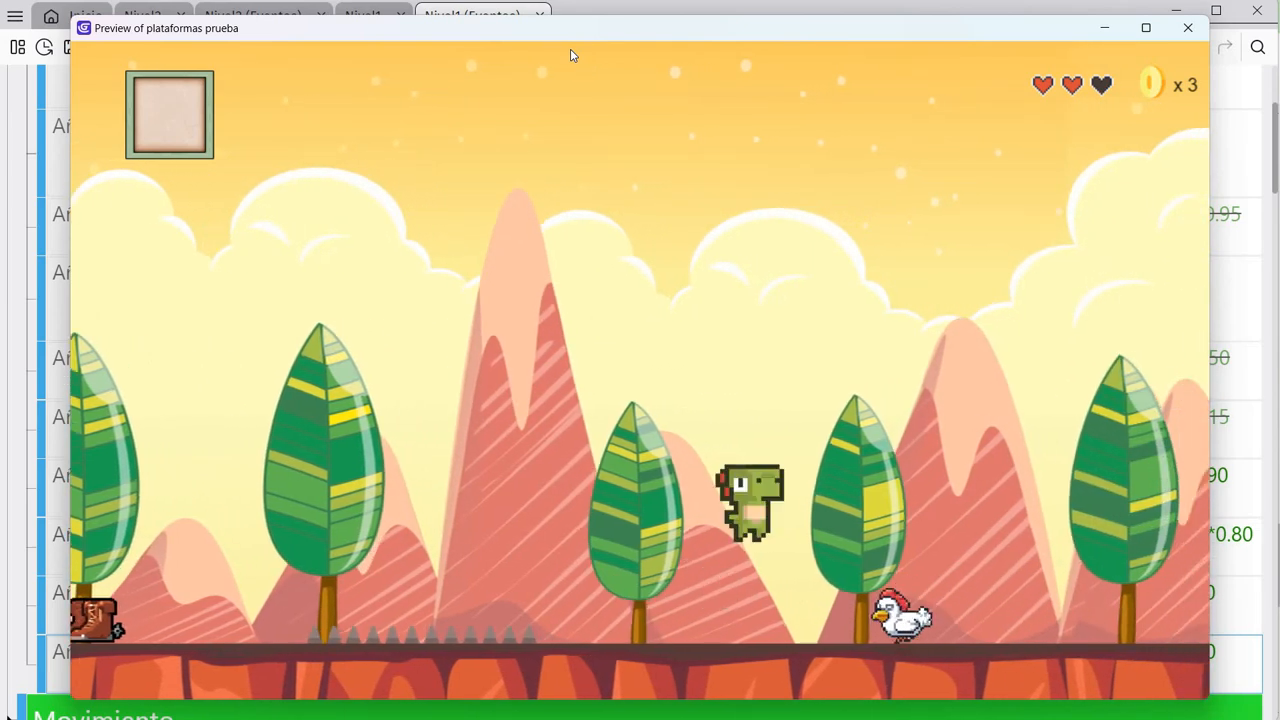
{"action": "key", "text": "Right"}
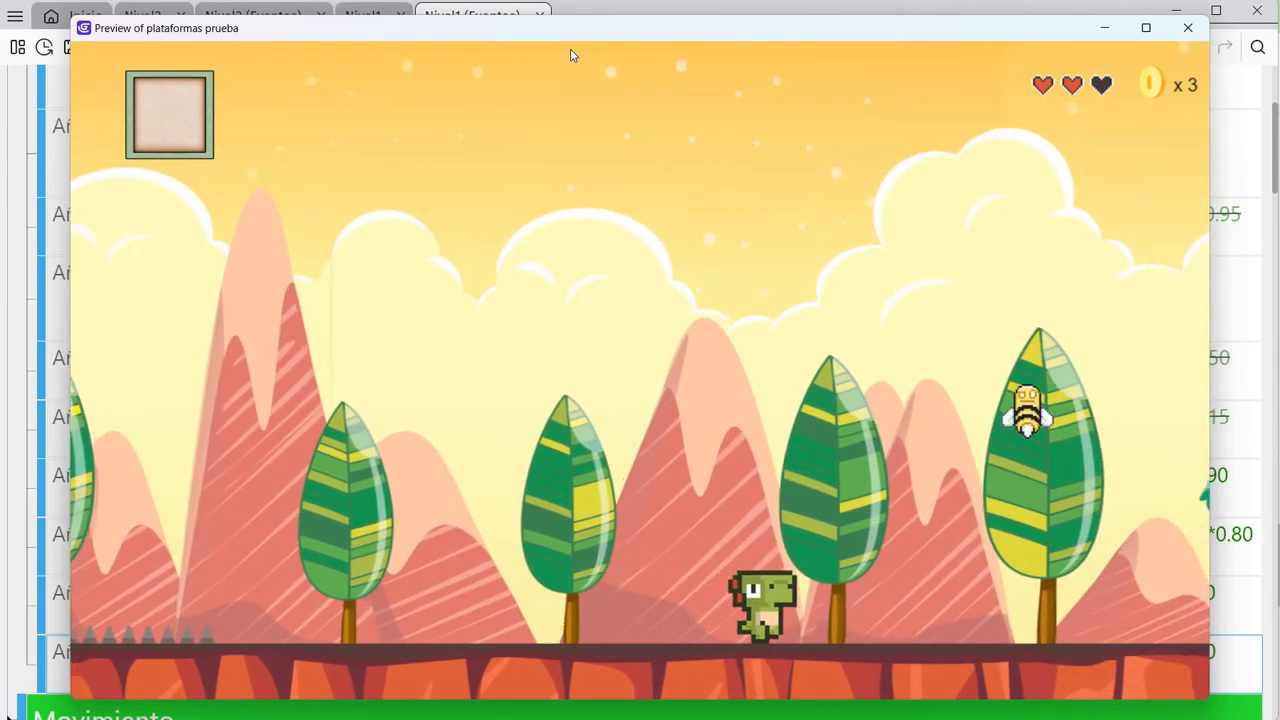
{"action": "key", "text": "Right"}
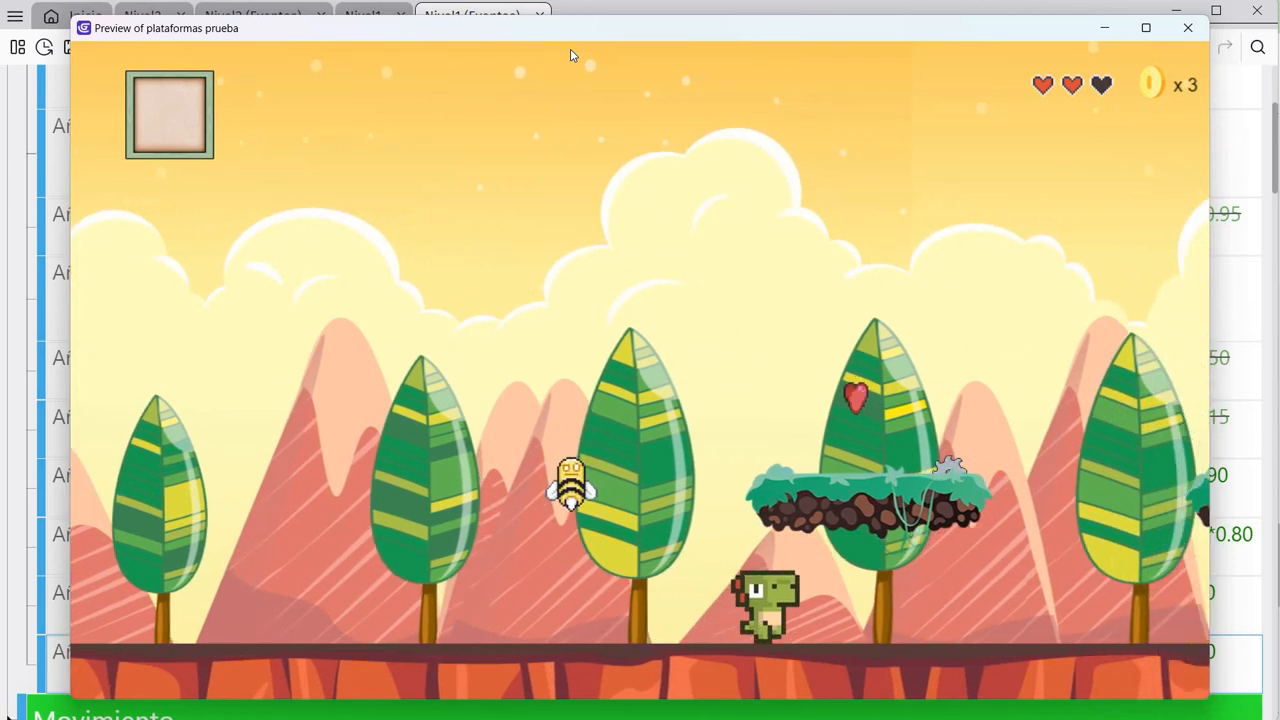
{"action": "key", "text": "Right"}
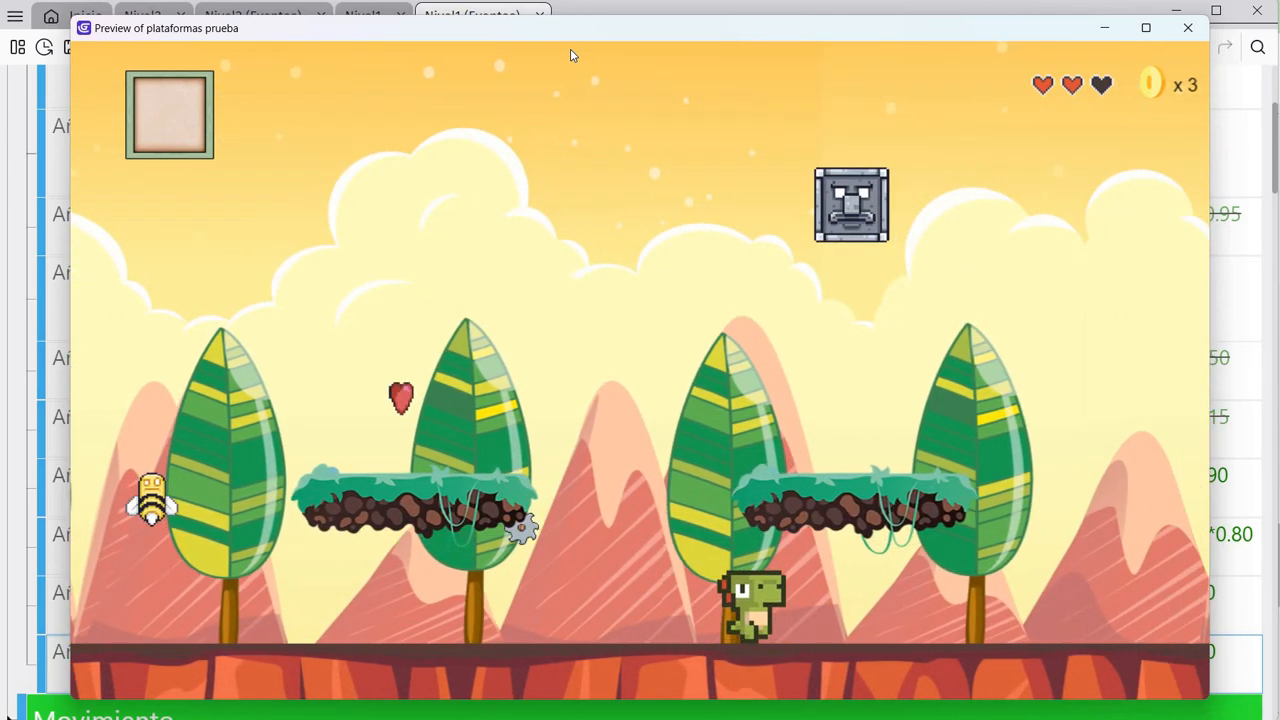
{"action": "key", "text": "Right"}
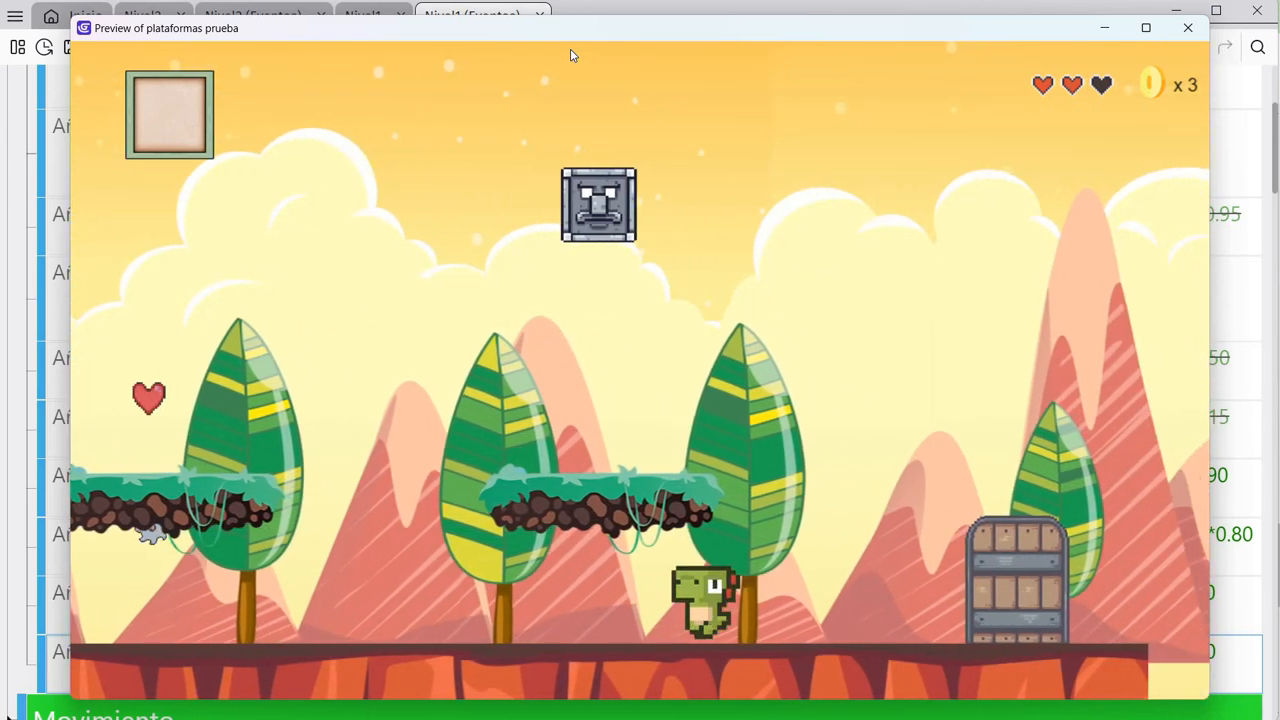
- Move the dinosaur back and forth before the door to compare the layers' scrolling, and go through the door into the next level
{"action": "key", "text": "Left"}
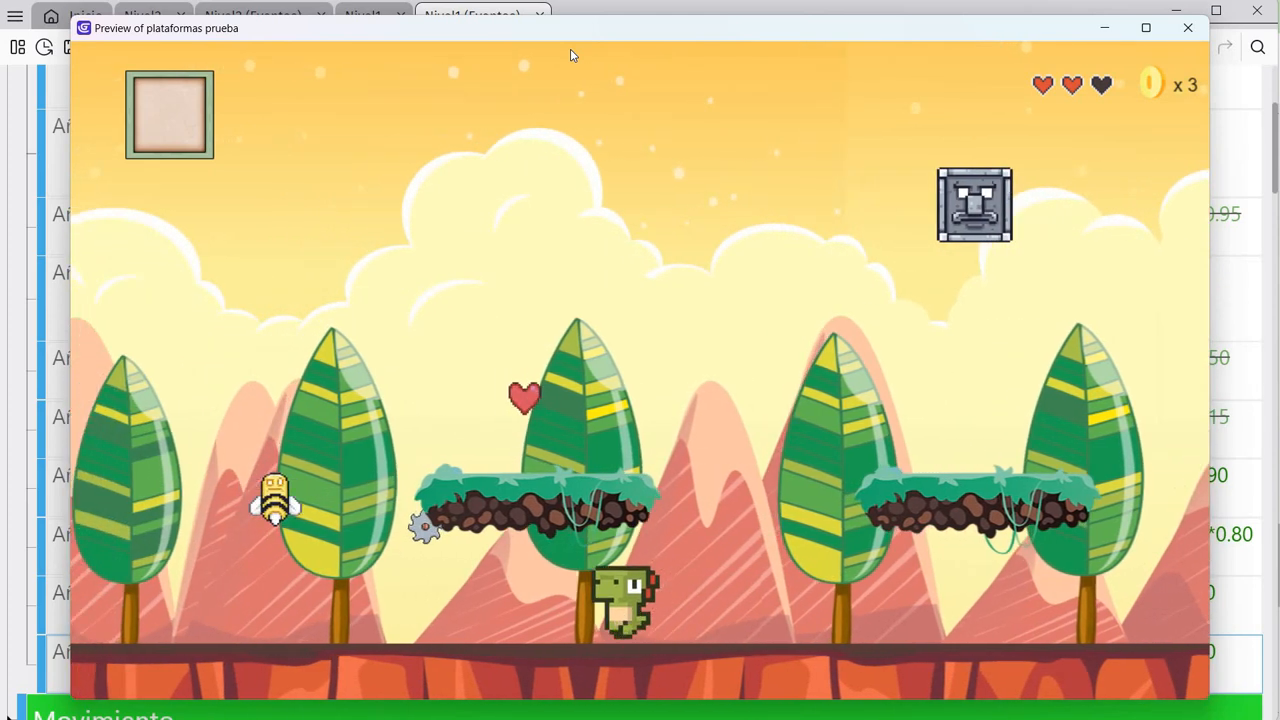
{"action": "key", "text": "Right"}
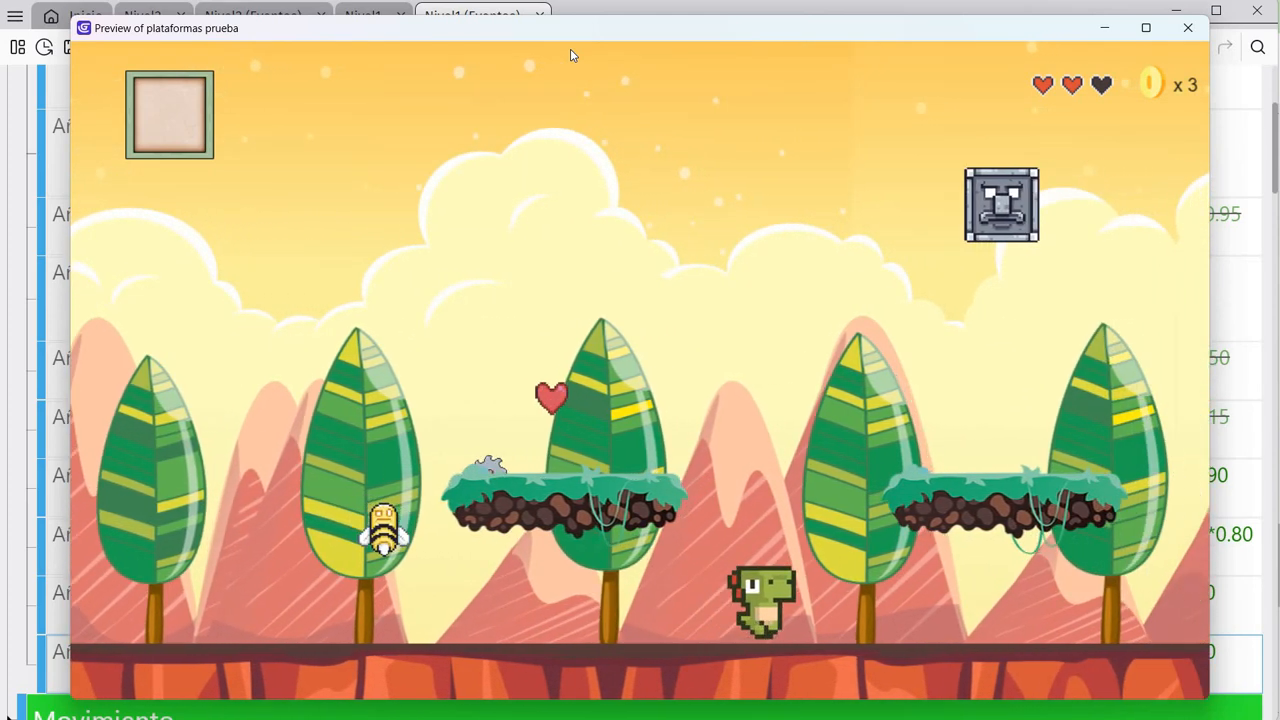
{"action": "key", "text": "Right"}
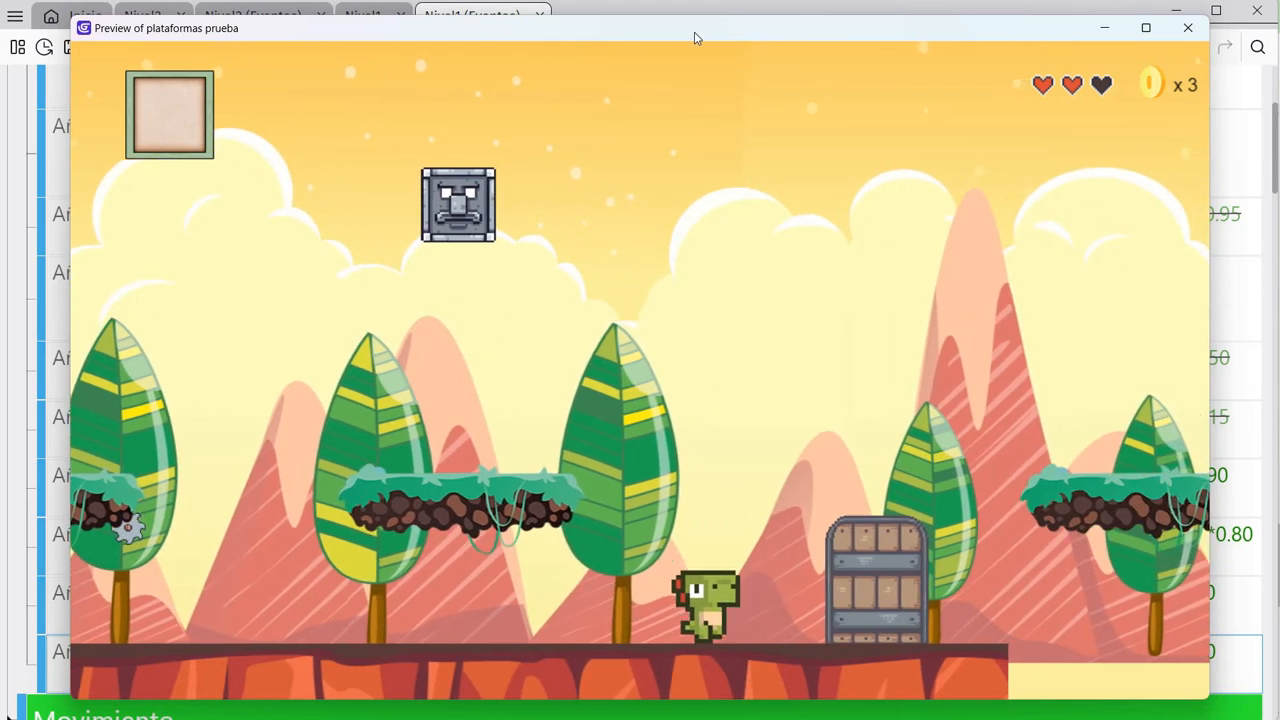
{"action": "key", "text": "Right"}
{"action": "key", "text": "Right"}
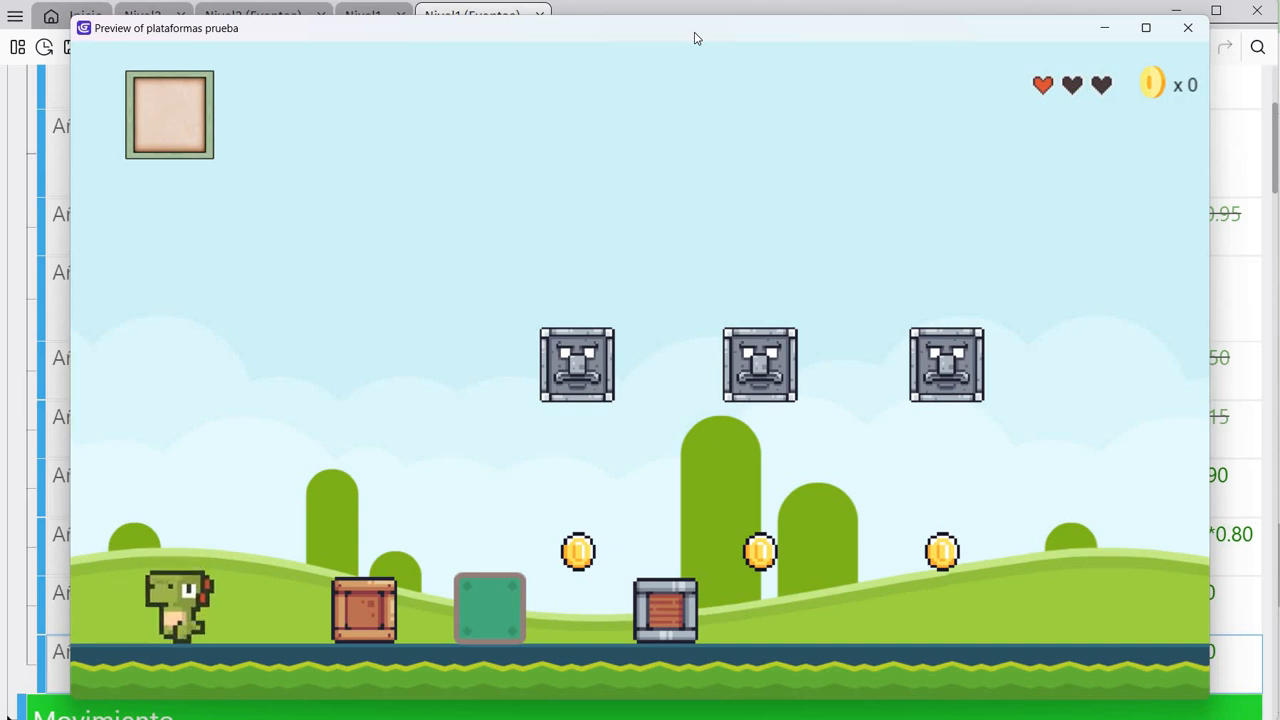
- Run the dinosaur through the green-hills level up to the floating platform past the ground's end to check its parallax, and close the preview
{"action": "key", "text": "Right"}
{"action": "key", "text": "Right"}
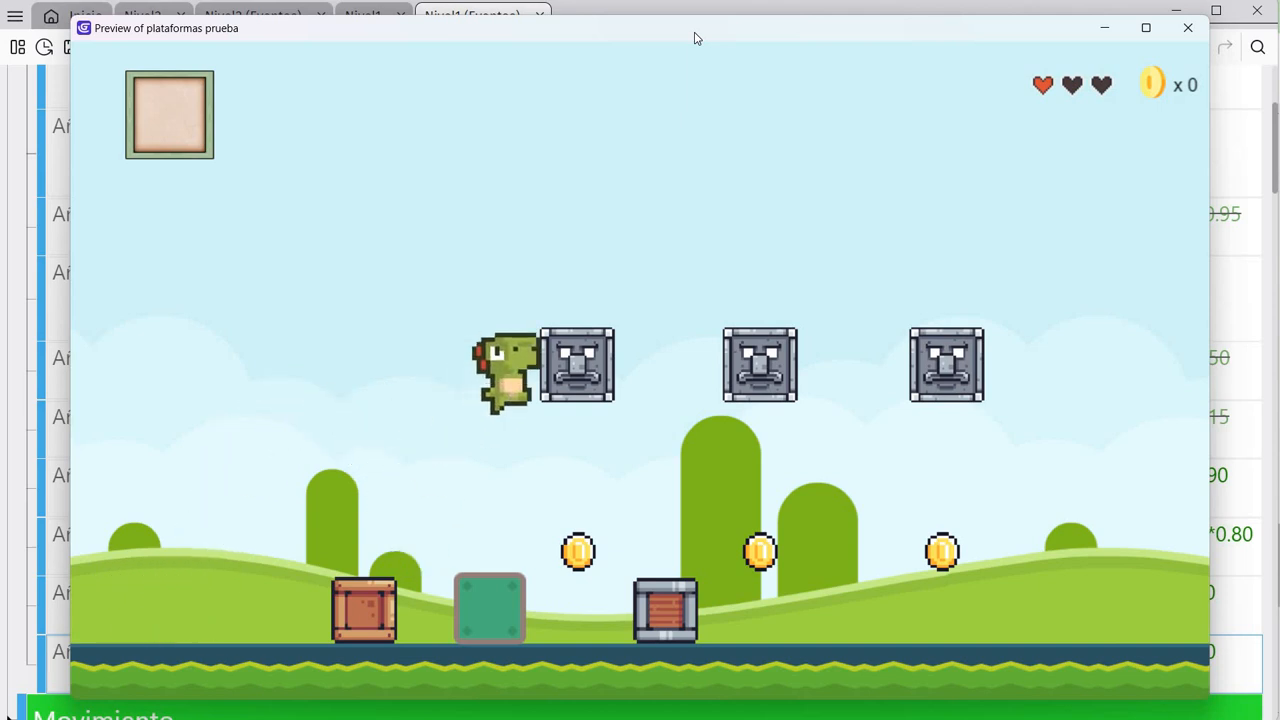
{"action": "key", "text": "Right"}
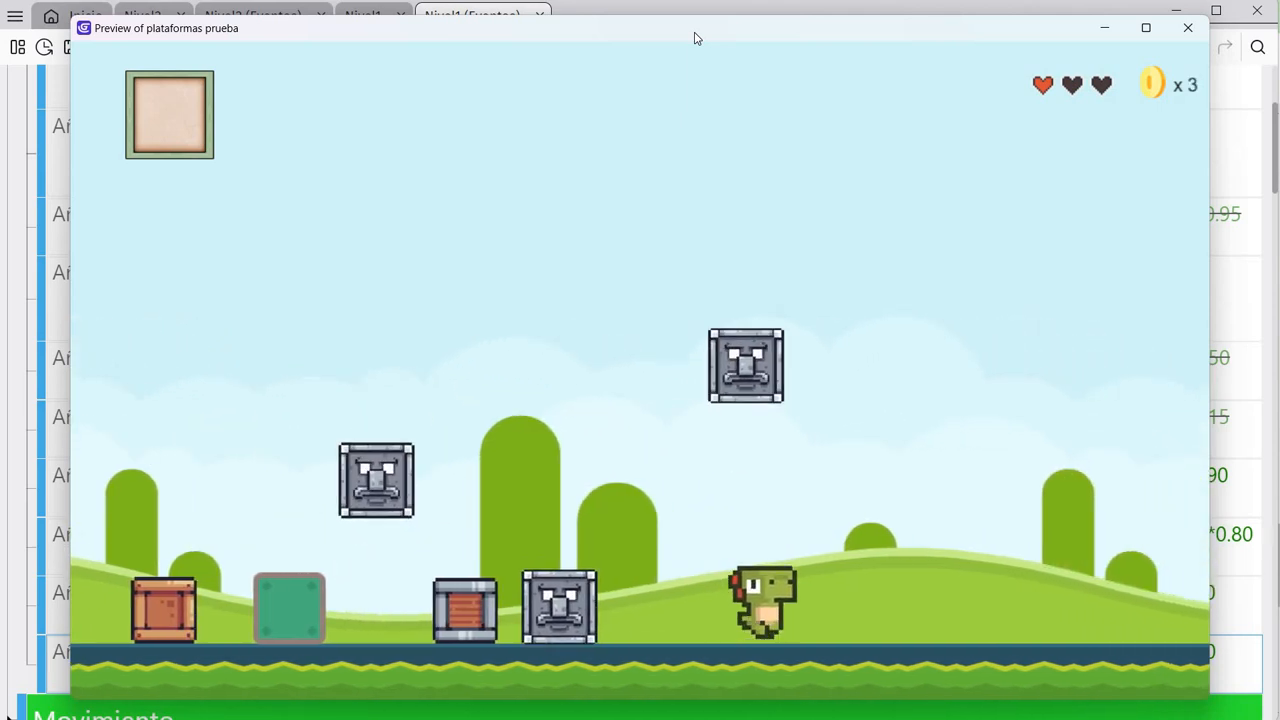
{"action": "key", "text": "Left"}
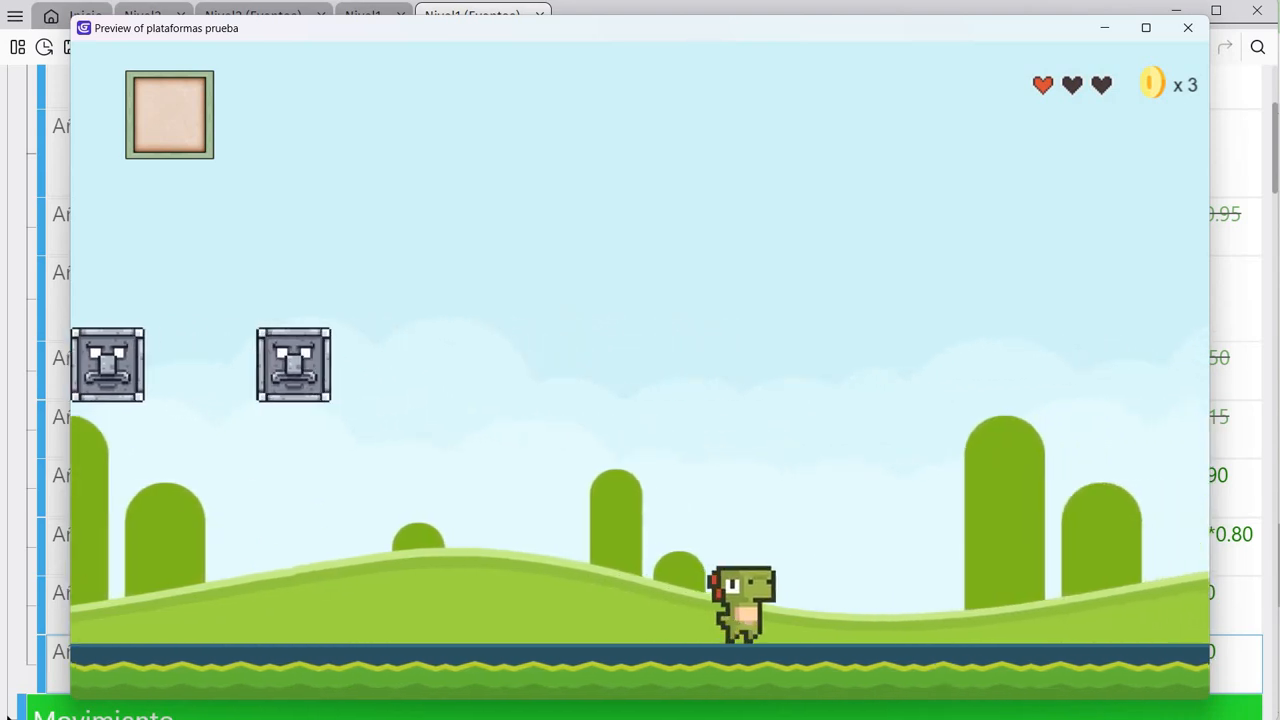
{"action": "key", "text": "Right"}
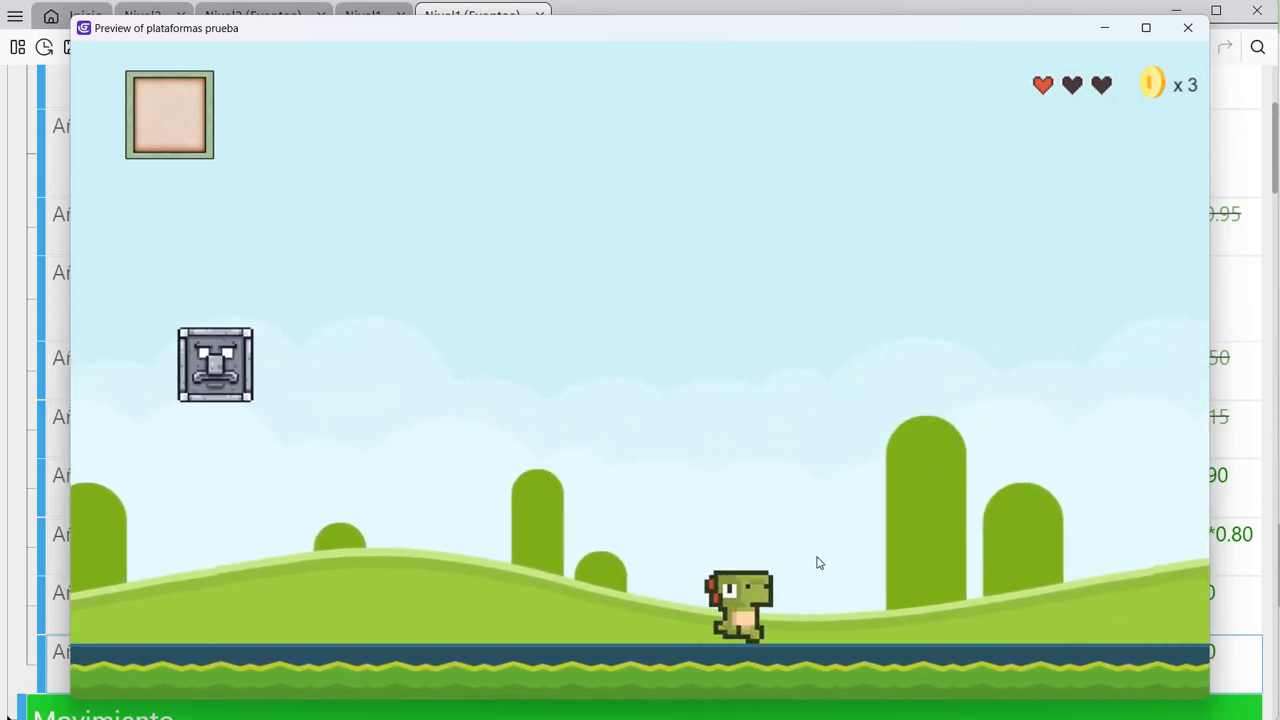
{"action": "key", "text": "Right"}
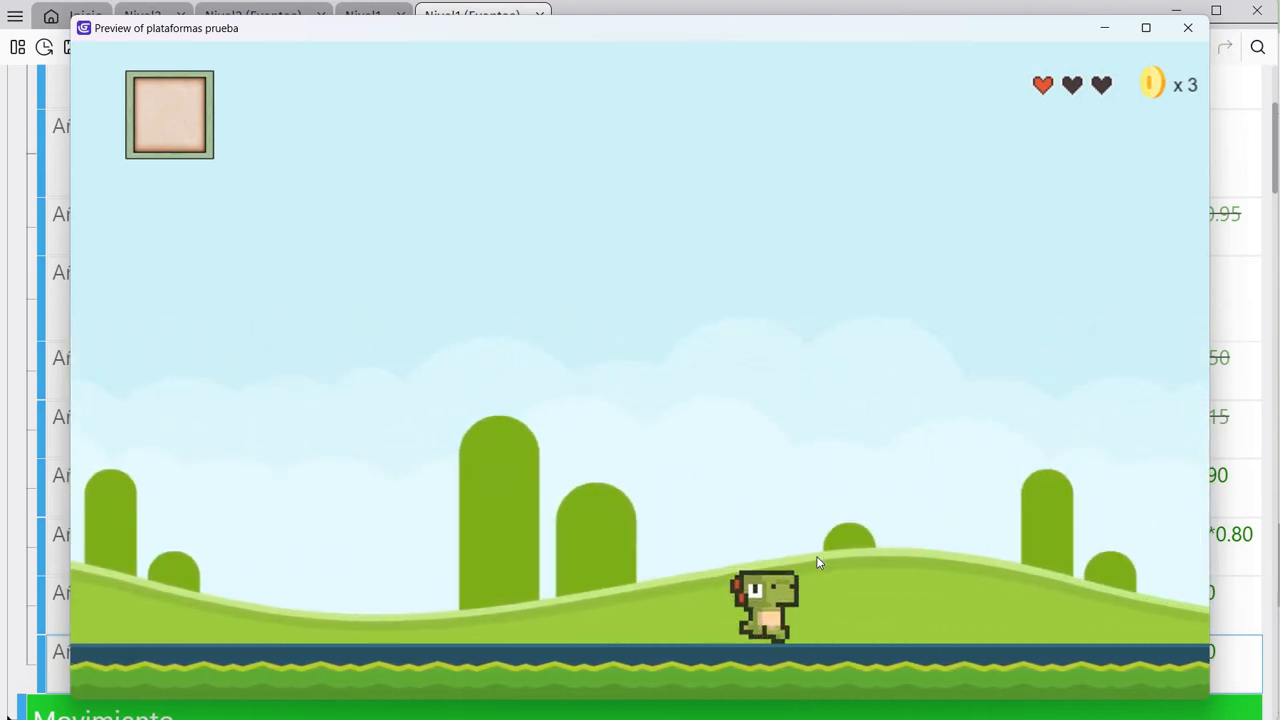
{"action": "key", "text": "Right"}
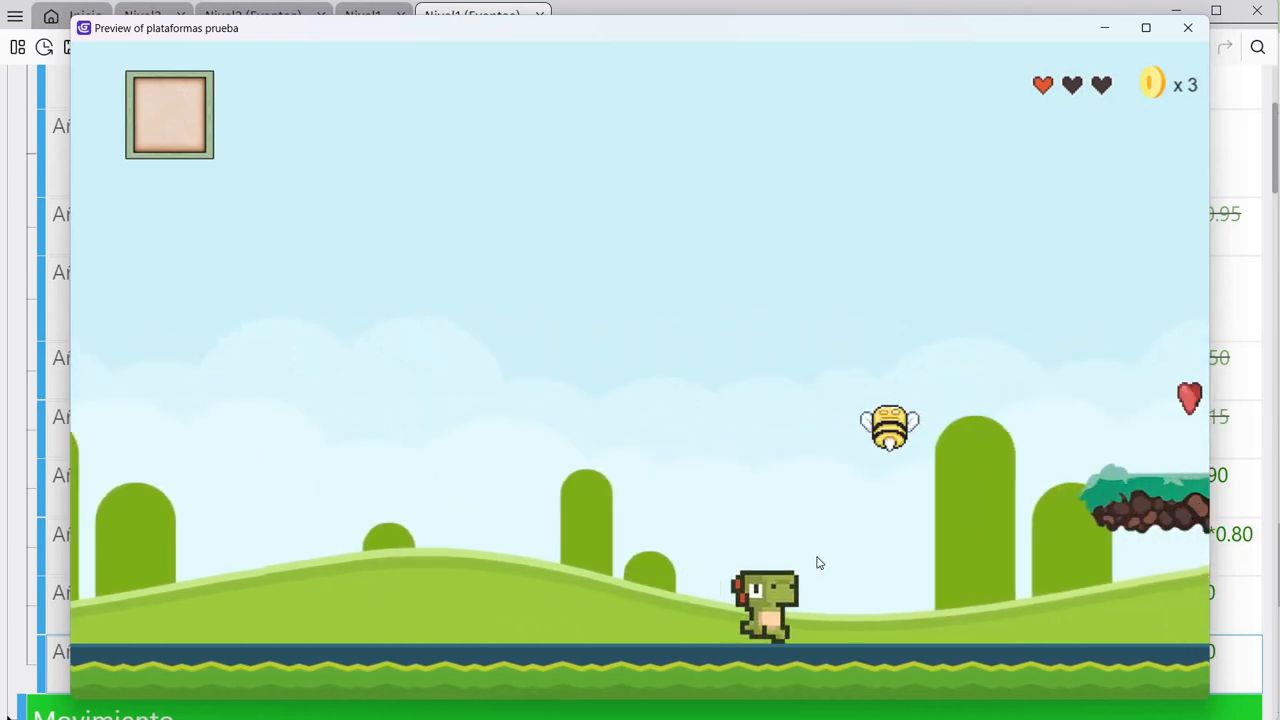
{"action": "key", "text": "Right"}
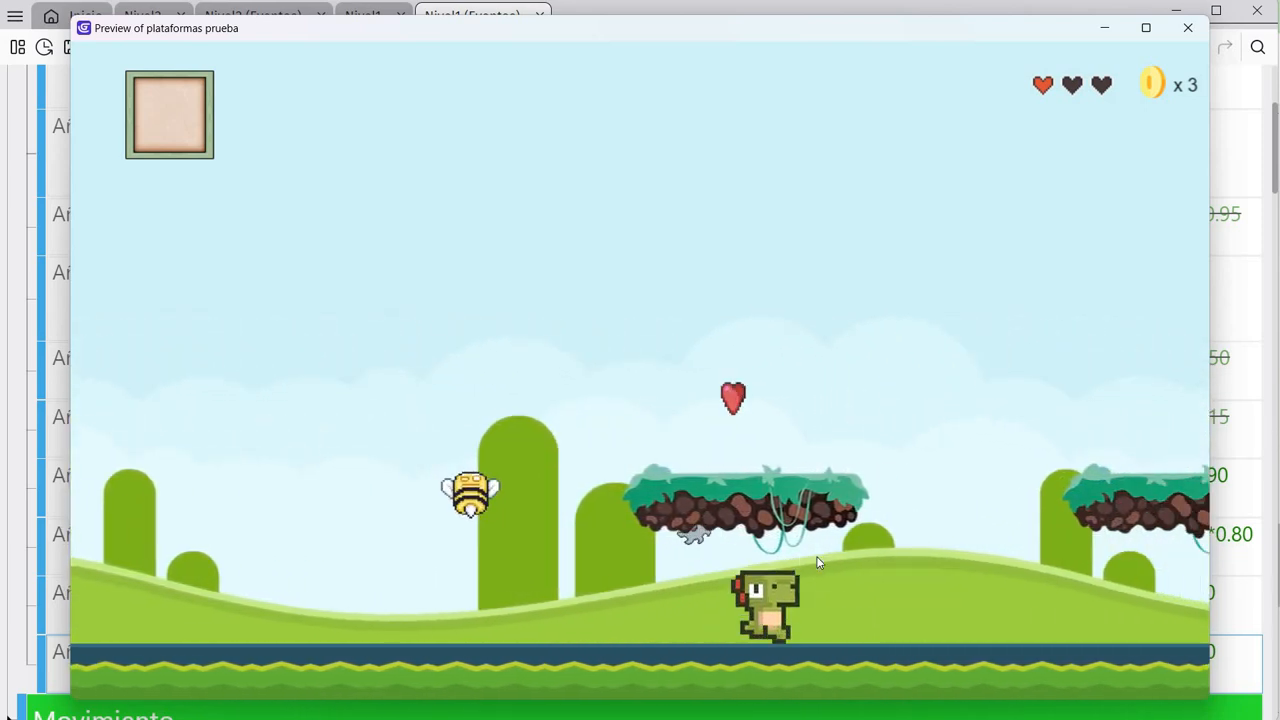
{"action": "key", "text": "Right"}
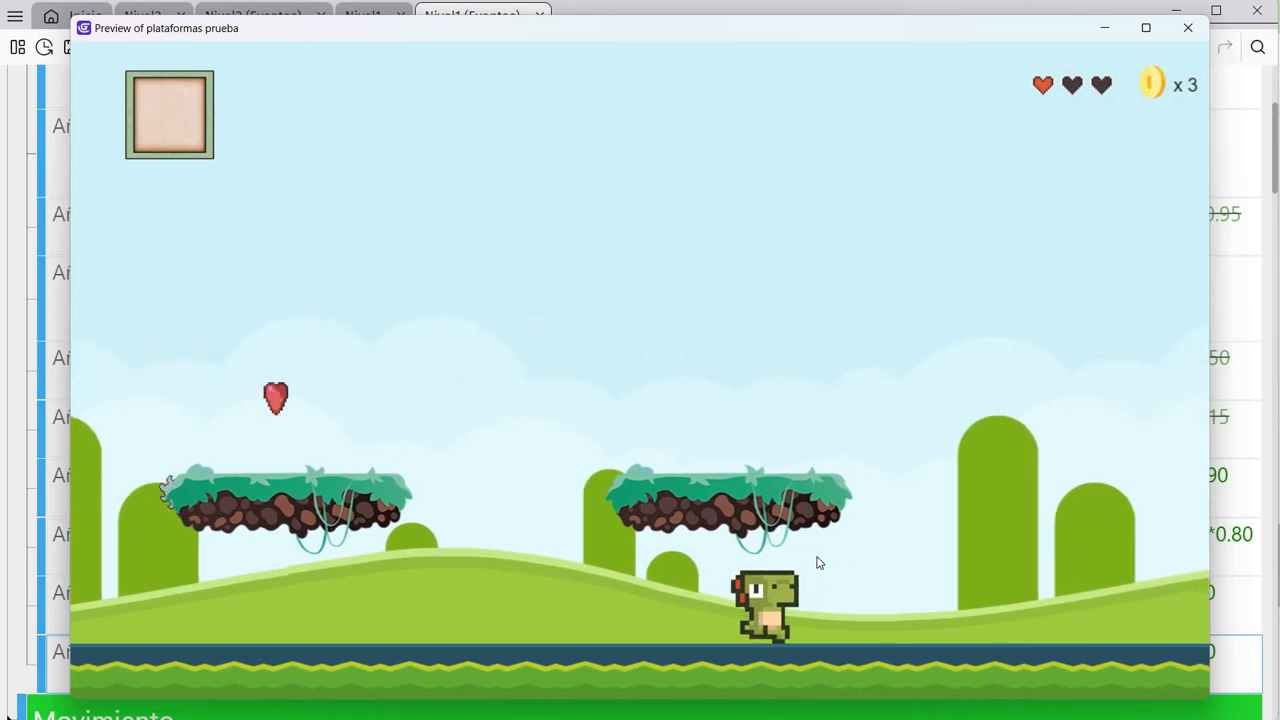
{"action": "key", "text": "Right"}
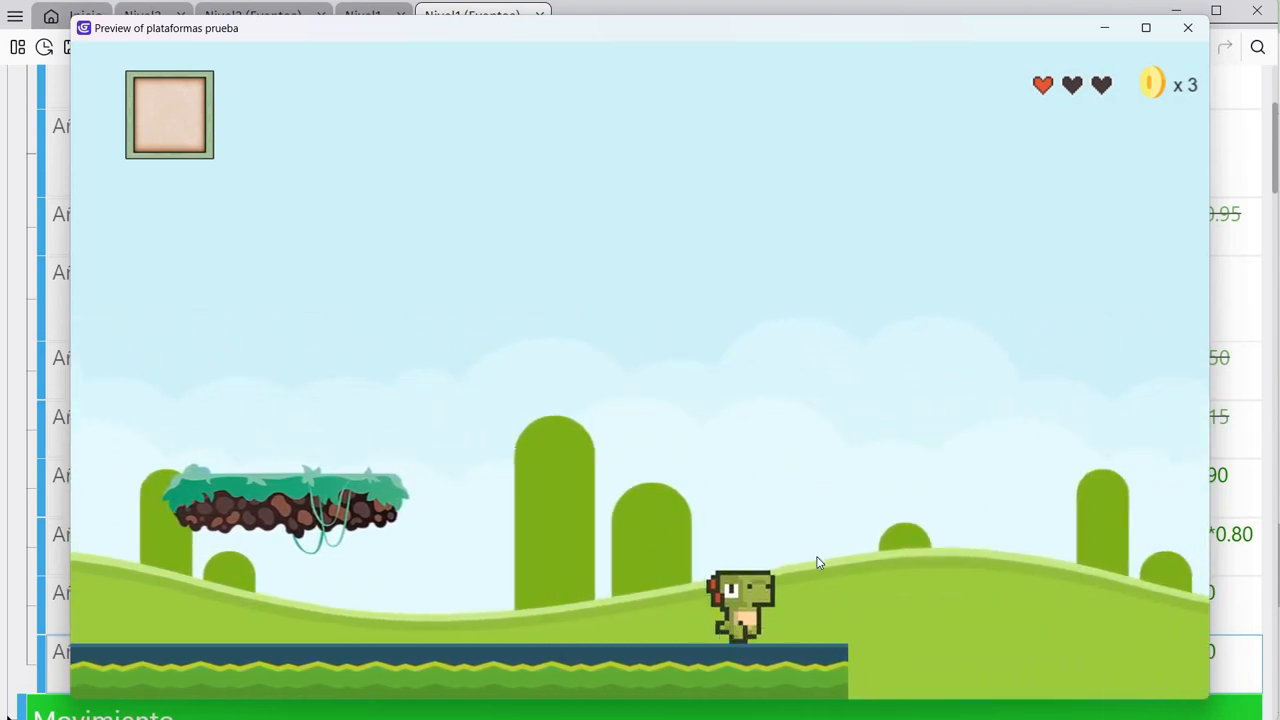
{"action": "key", "text": "Right"}
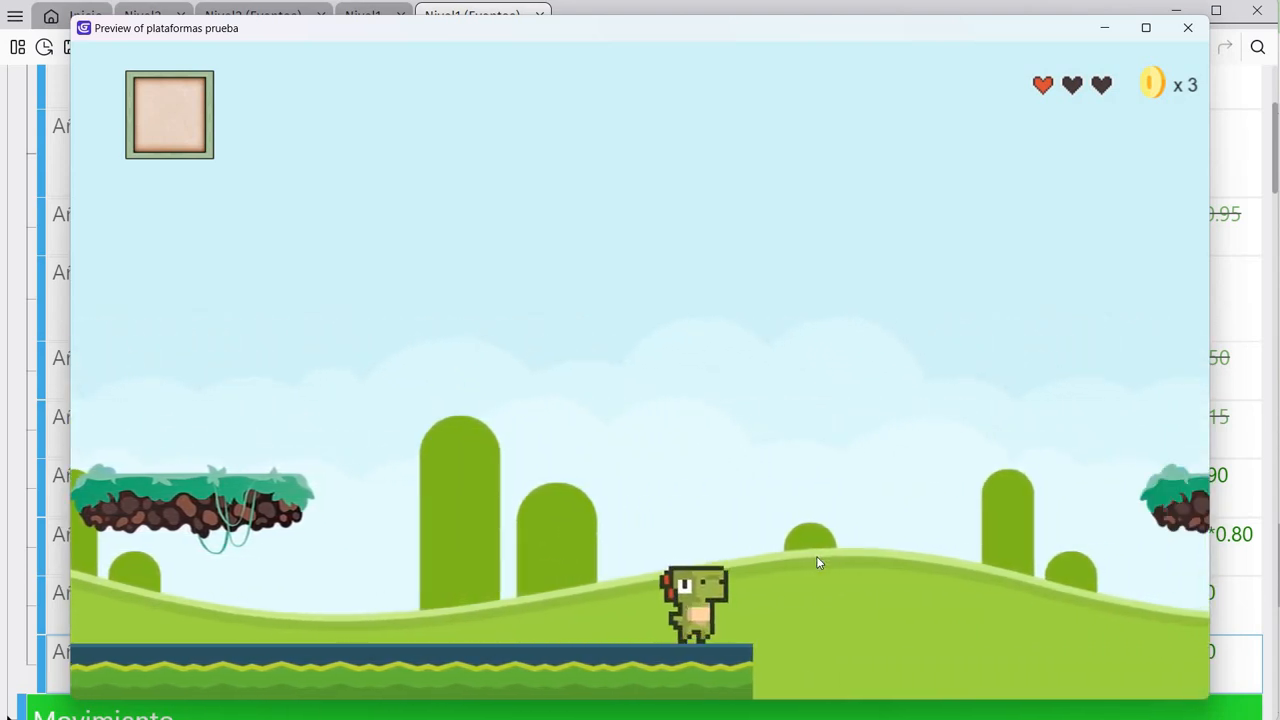
{"action": "key", "text": "space"}
{"action": "key", "text": "Right"}
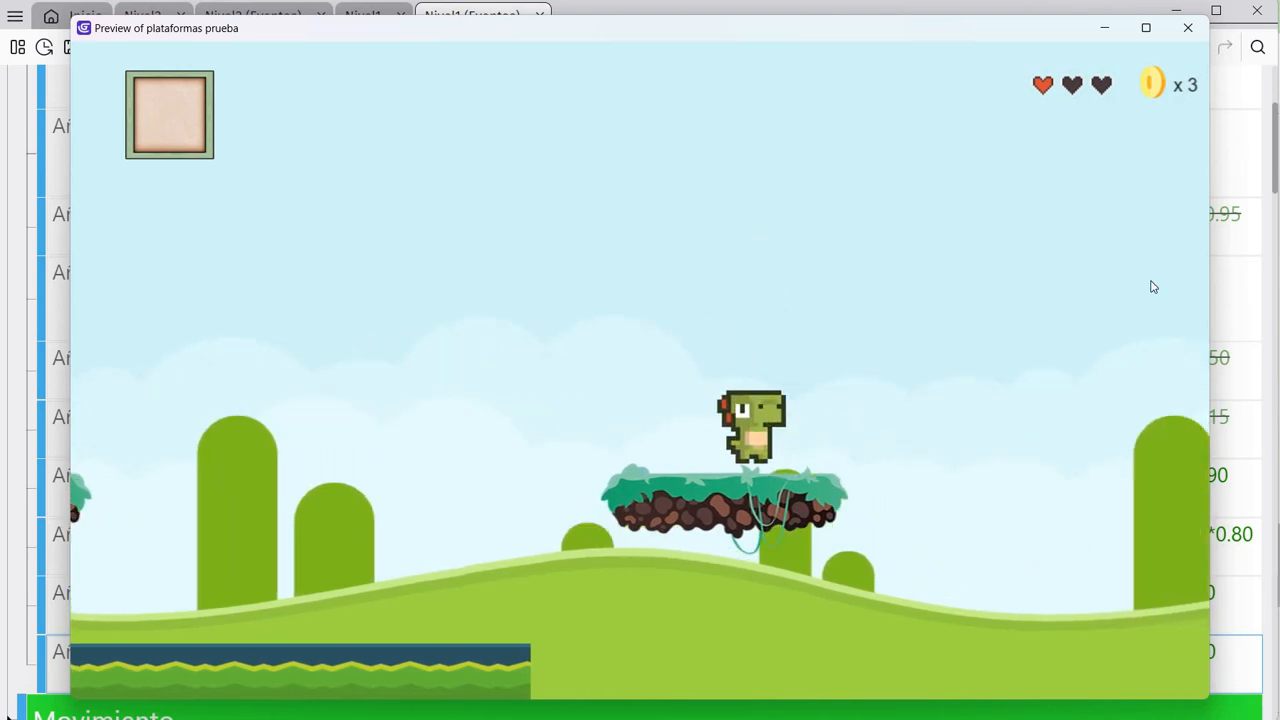
{"action": "left_click", "coordinate": [1187, 27]}
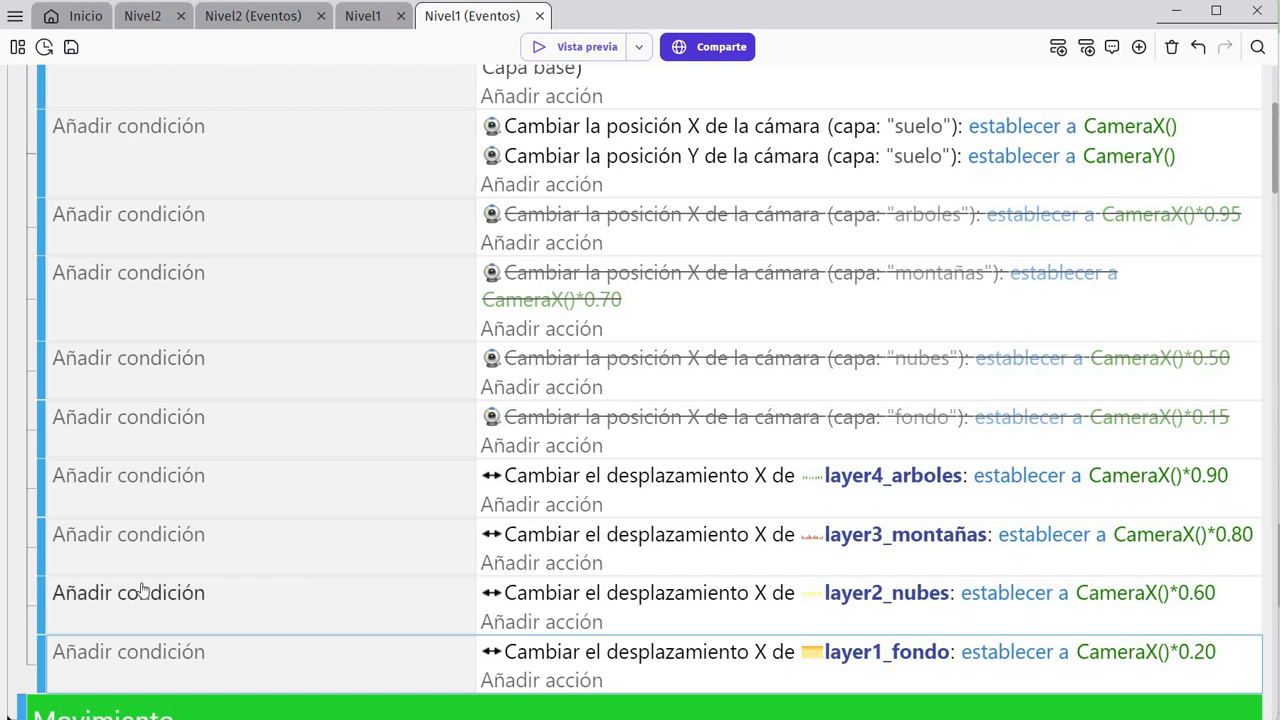
- Disable the X offset events of layer4_arboles, layer3_montañas, layer2_nubes and layer1_fondo
{"action": "left_click", "coordinate": [41, 489]}
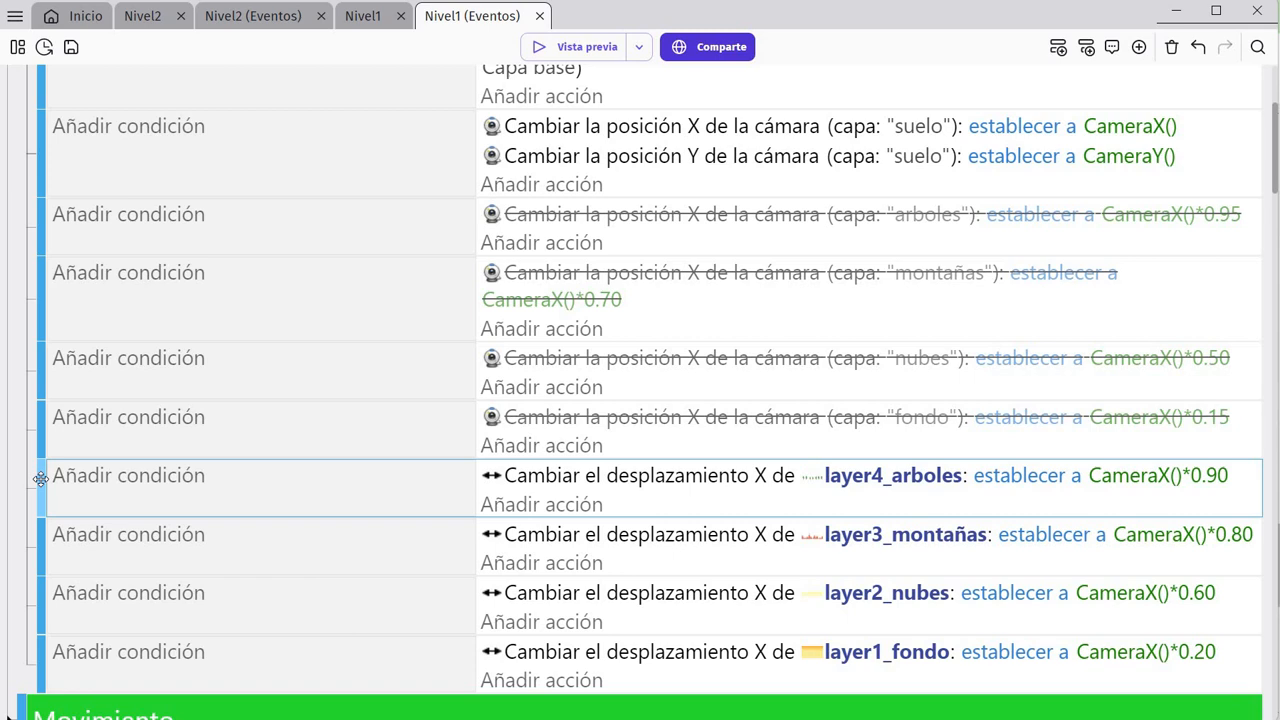
{"action": "key", "text": "d"}
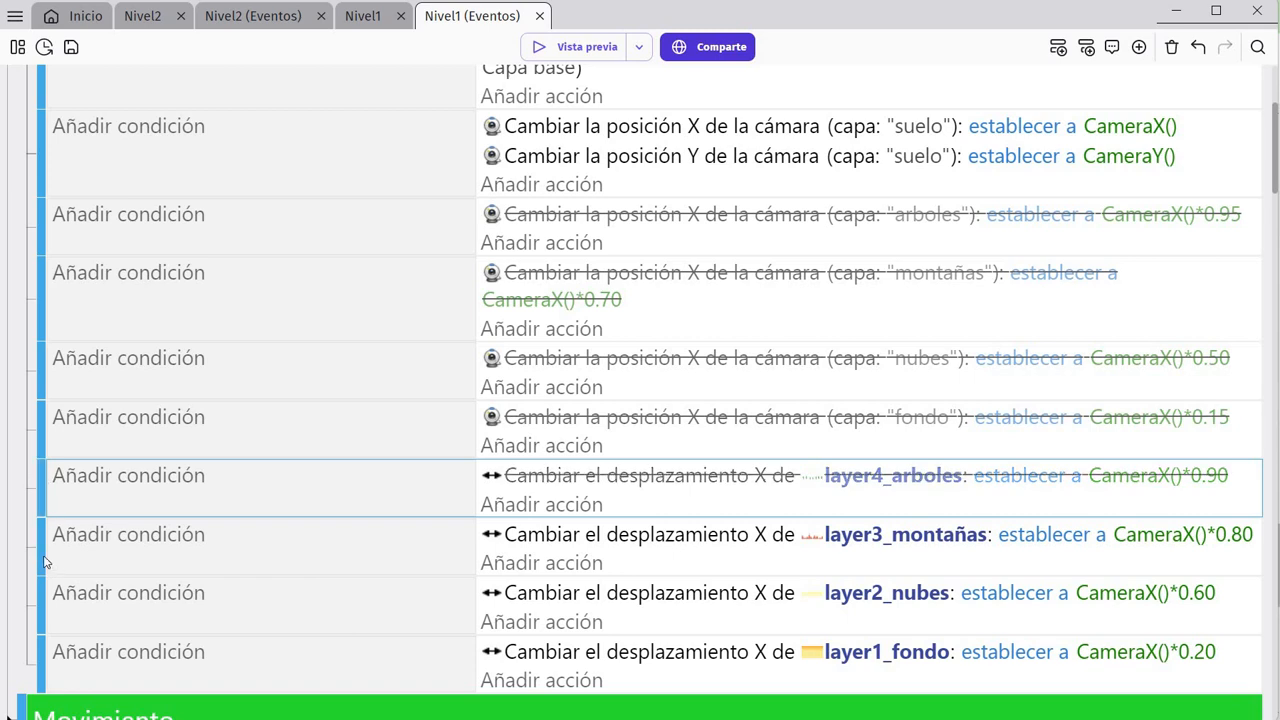
{"action": "left_click", "coordinate": [40, 553]}
{"action": "key", "text": "d"}
{"action": "left_click", "coordinate": [40, 610]}
{"action": "key", "text": "d"}
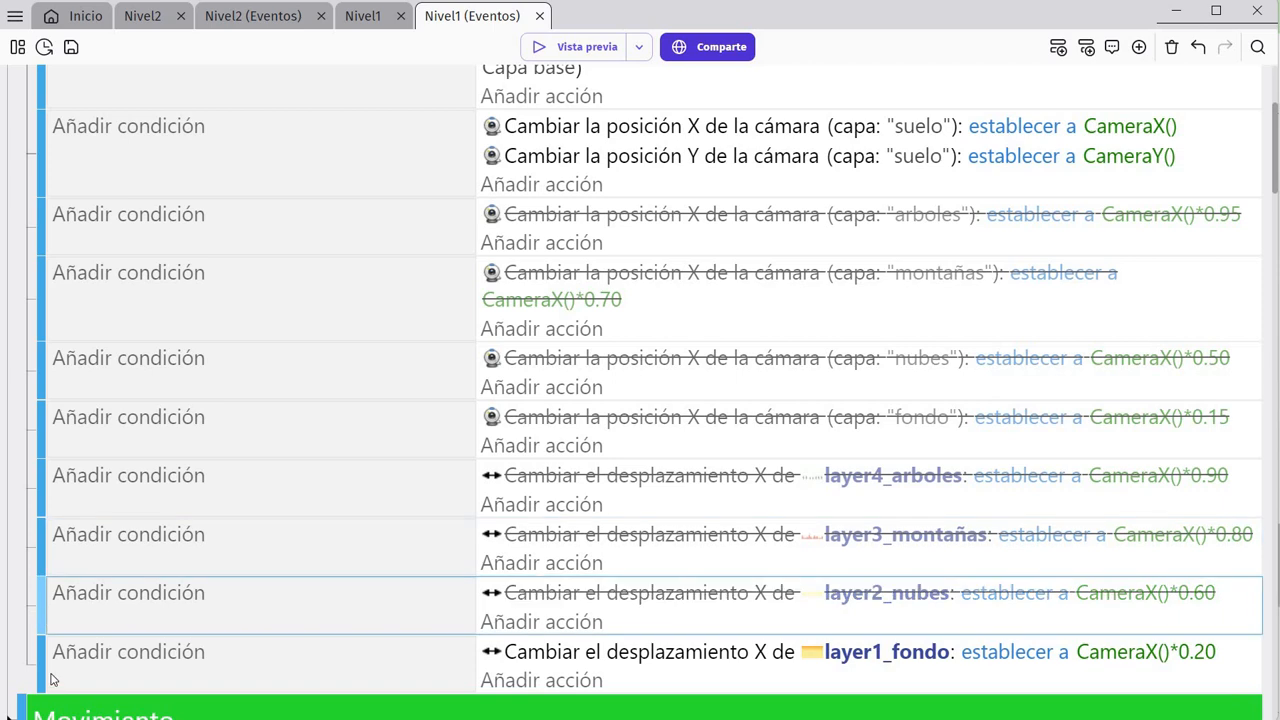
{"action": "left_click", "coordinate": [43, 665]}
{"action": "key", "text": "d"}
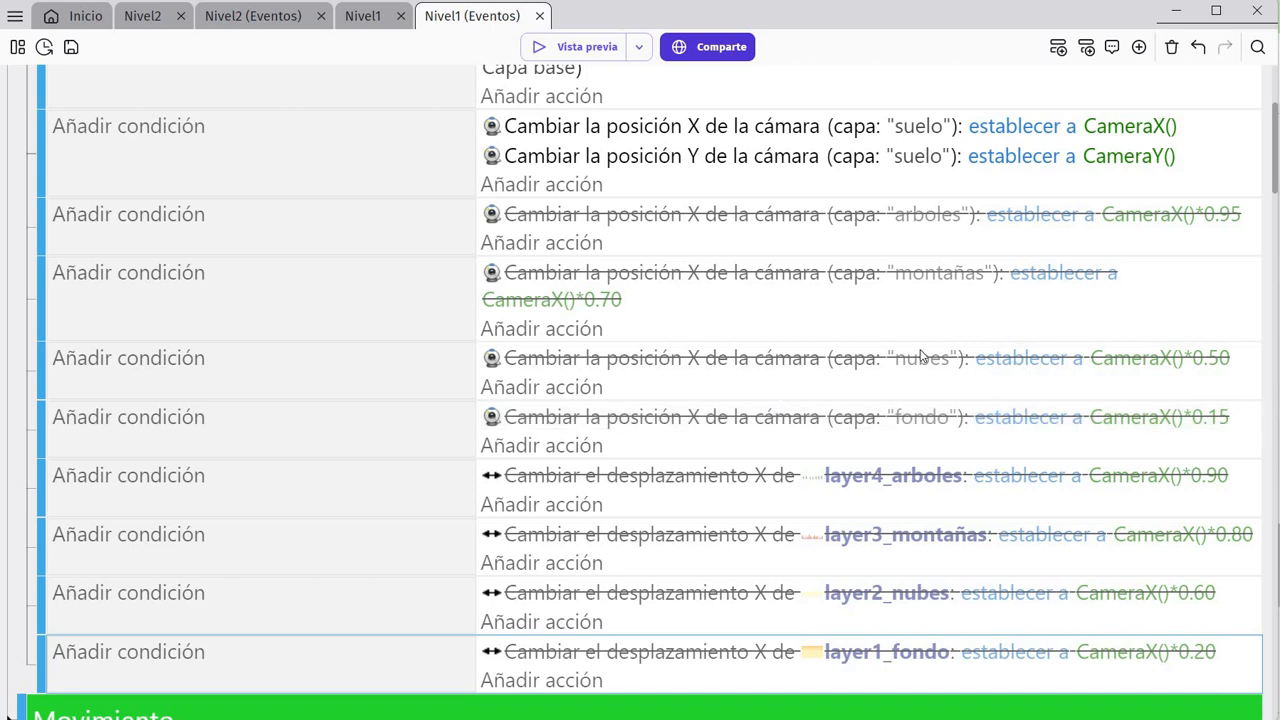
{"action": "scroll", "coordinate": [996, 366], "scroll_direction": "up", "scroll_amount": 3}
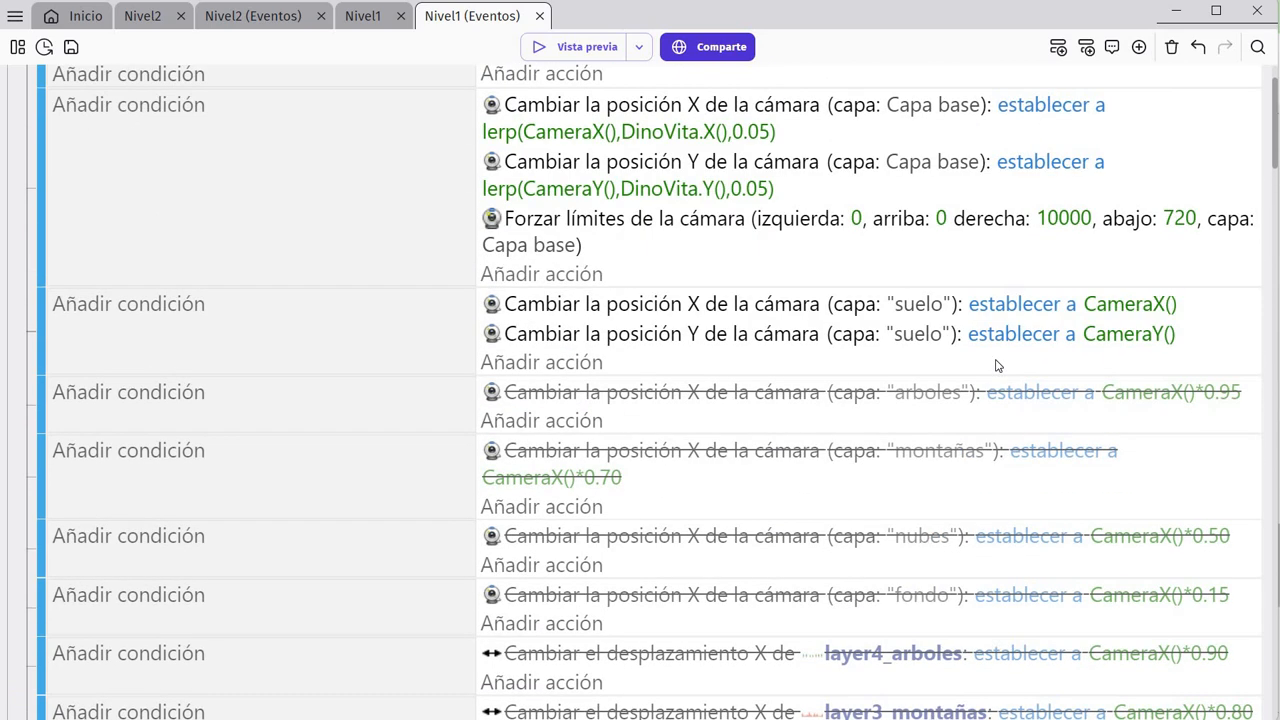